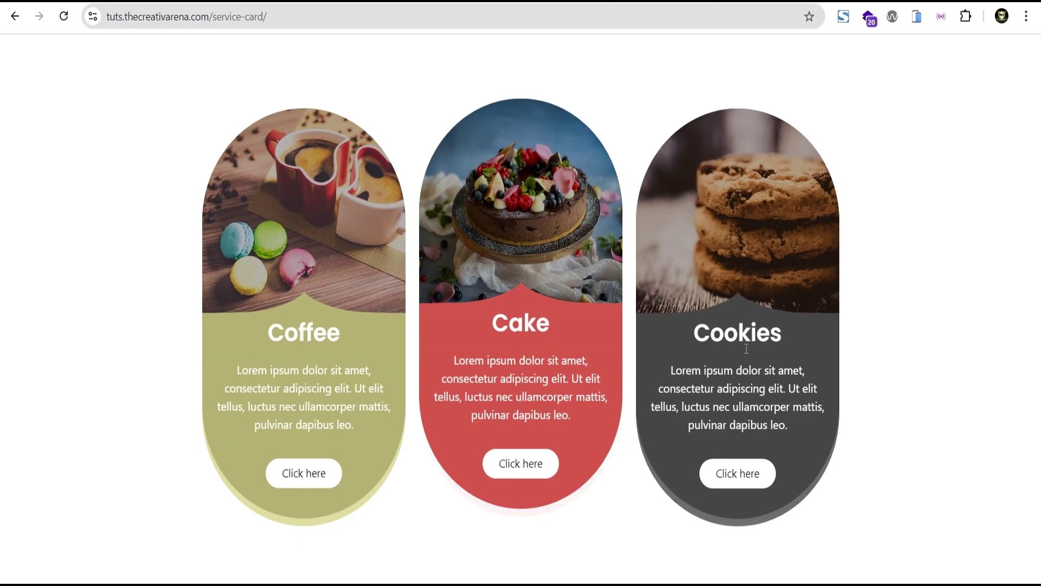
# Preview the service card page in the mobile simulator as an iPad Air 4 and look through its cards
pyautogui.click(917, 16)
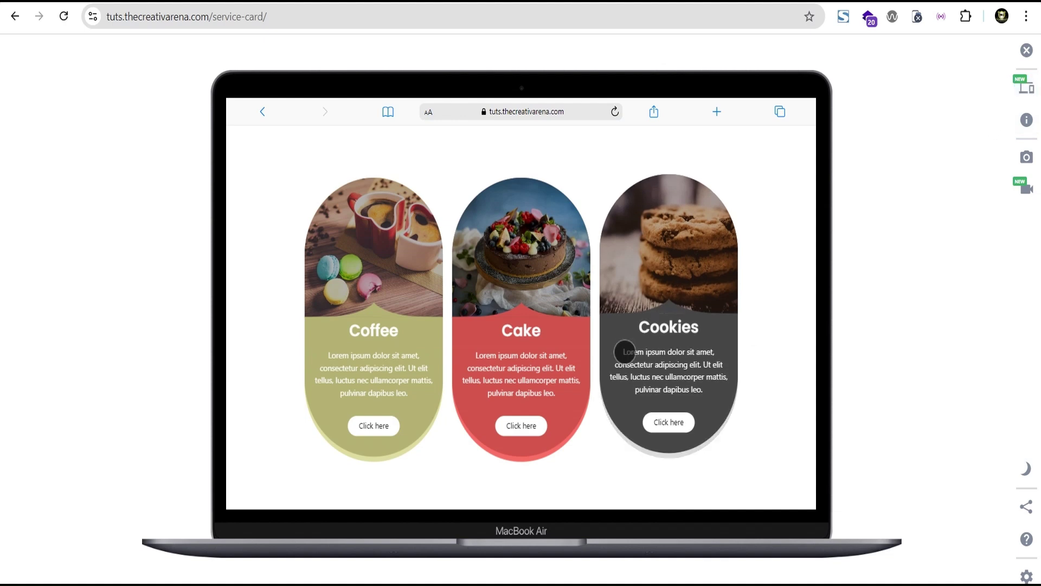
pyautogui.click(1025, 89)
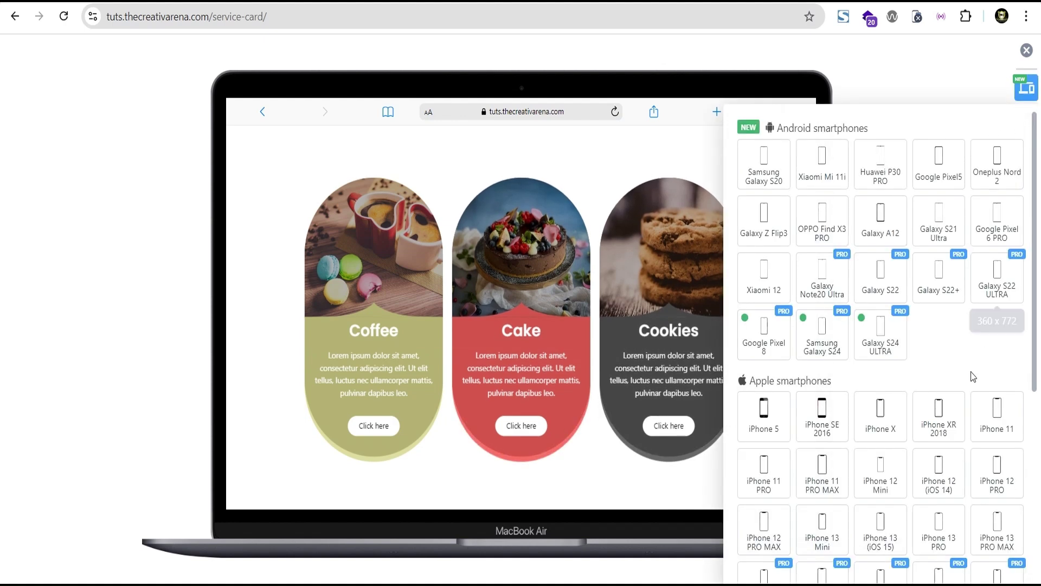
pyautogui.scroll(-4, 971, 376)
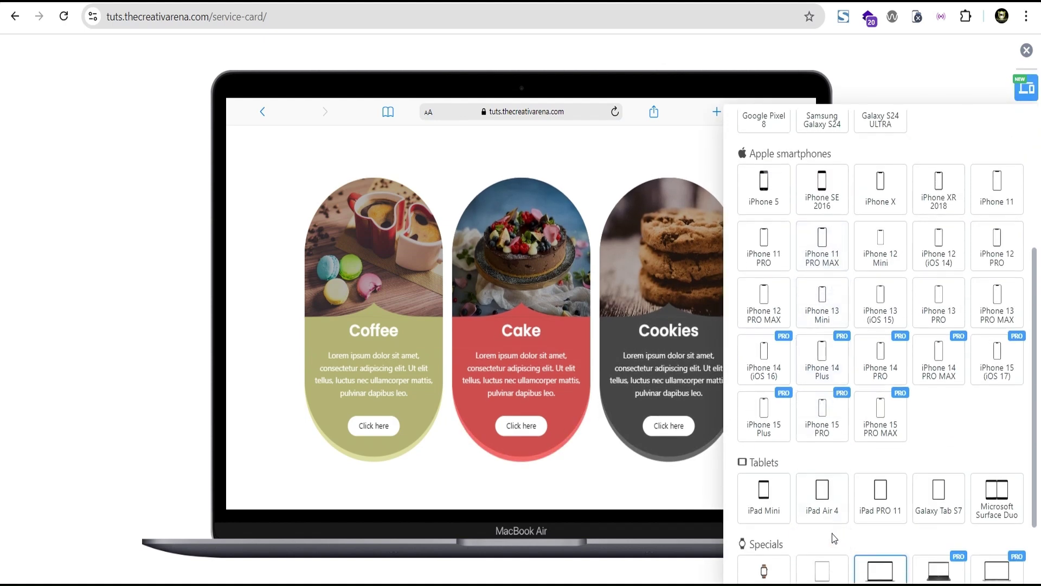
pyautogui.click(822, 496)
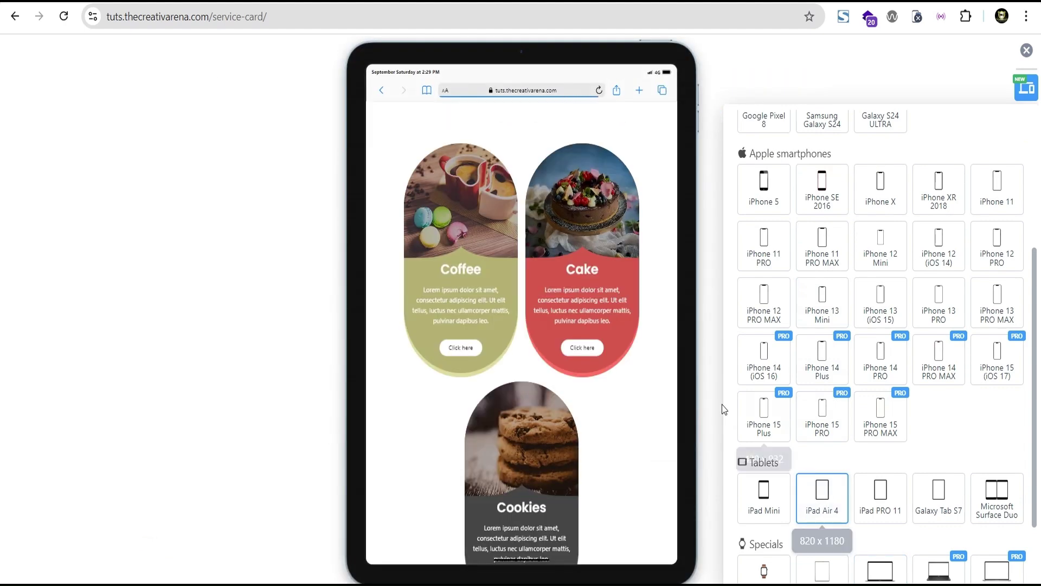
pyautogui.scroll(-2, 512, 353)
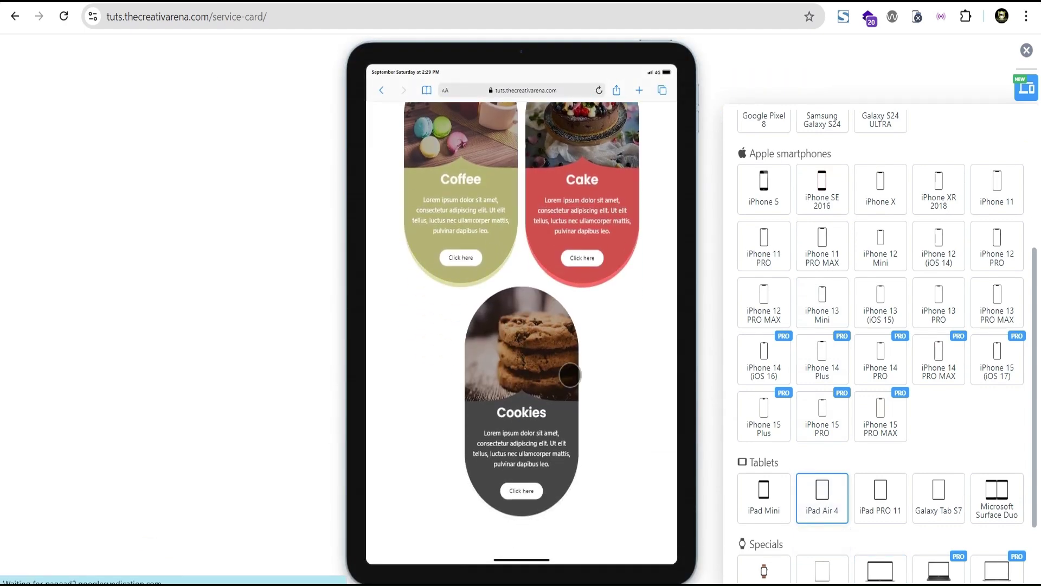
pyautogui.scroll(-2, 841, 513)
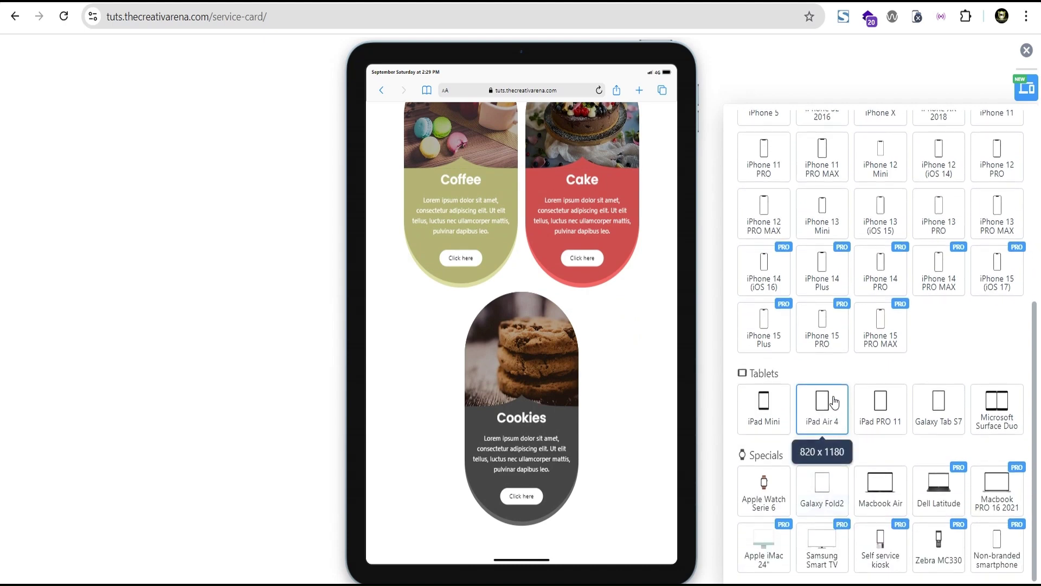
# Preview the service card page as an iPhone 11 PRO MAX and look through the stacked cards
pyautogui.click(822, 156)
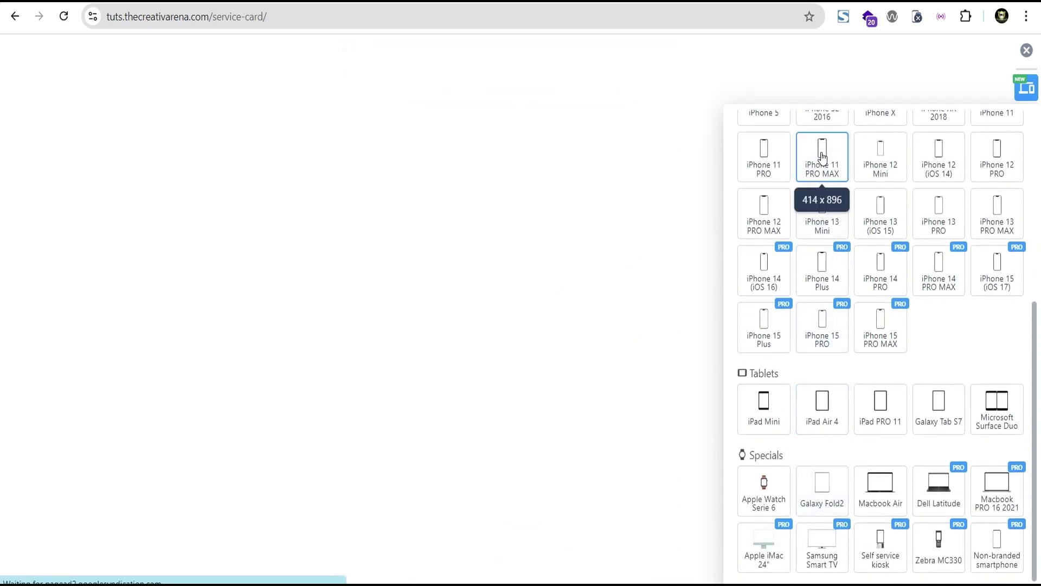
pyautogui.scroll(-10, 621, 303)
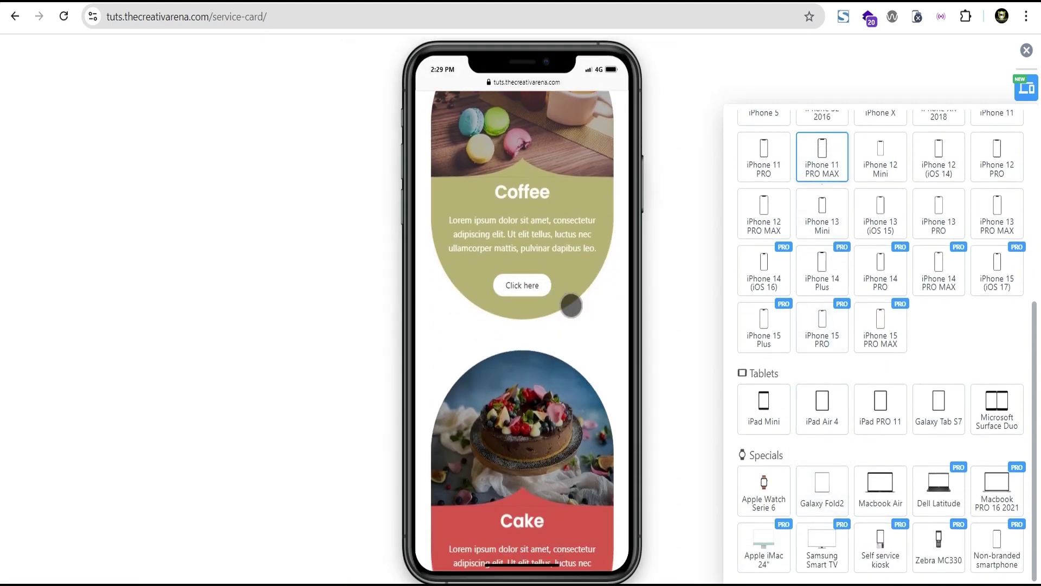
pyautogui.scroll(10, 621, 303)
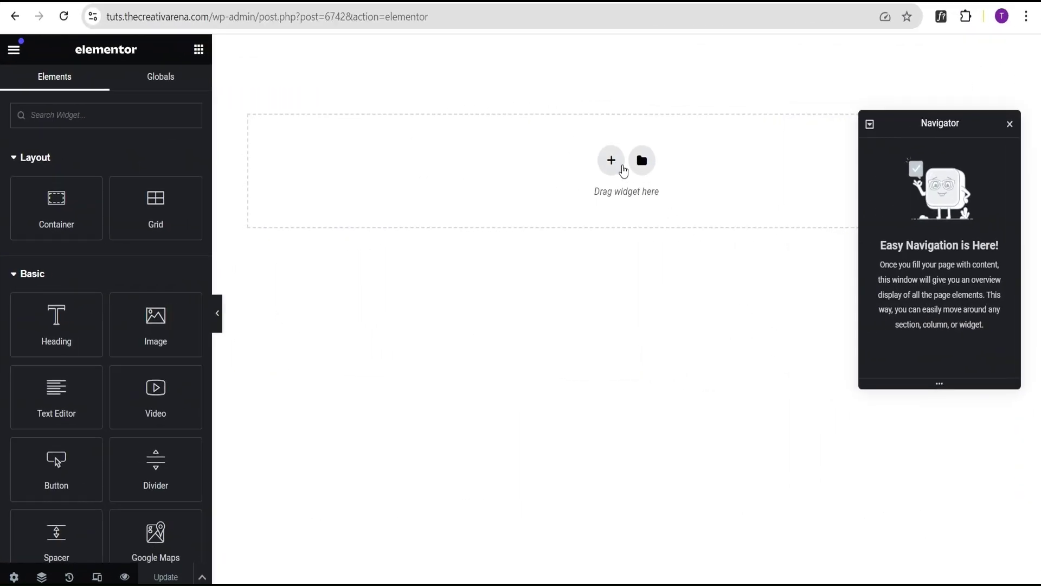
# Add a row-direction flexbox container to the empty page and set its content width to Full Width
pyautogui.click(611, 160)
pyautogui.click(582, 221)
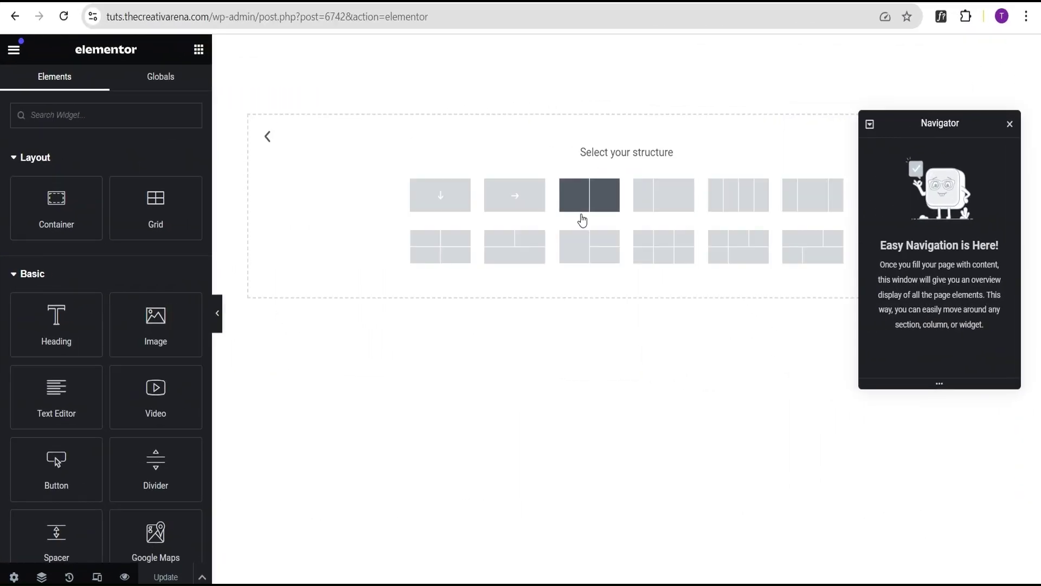
pyautogui.click(520, 204)
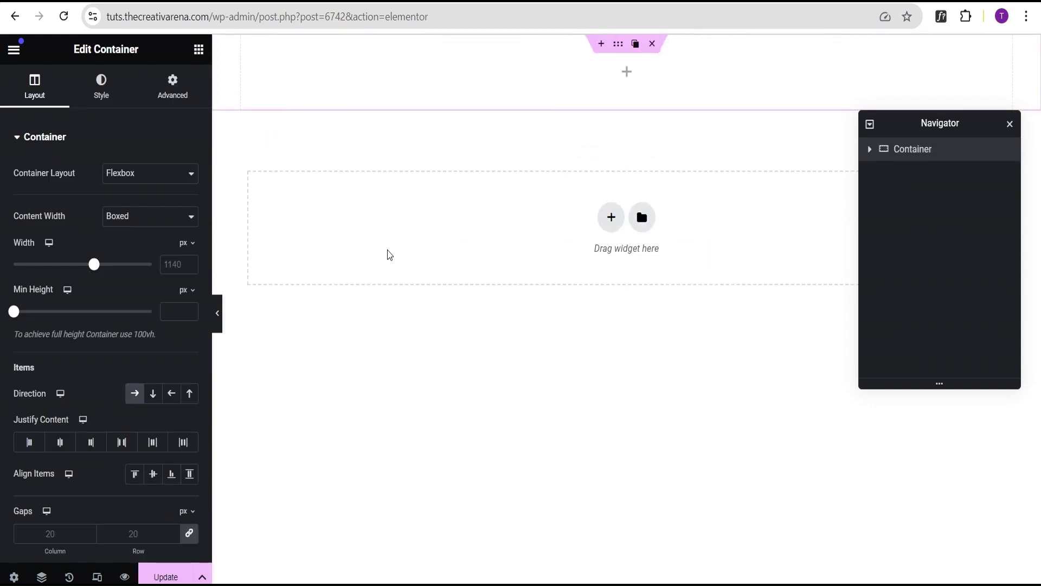
pyautogui.click(140, 219)
pyautogui.click(134, 253)
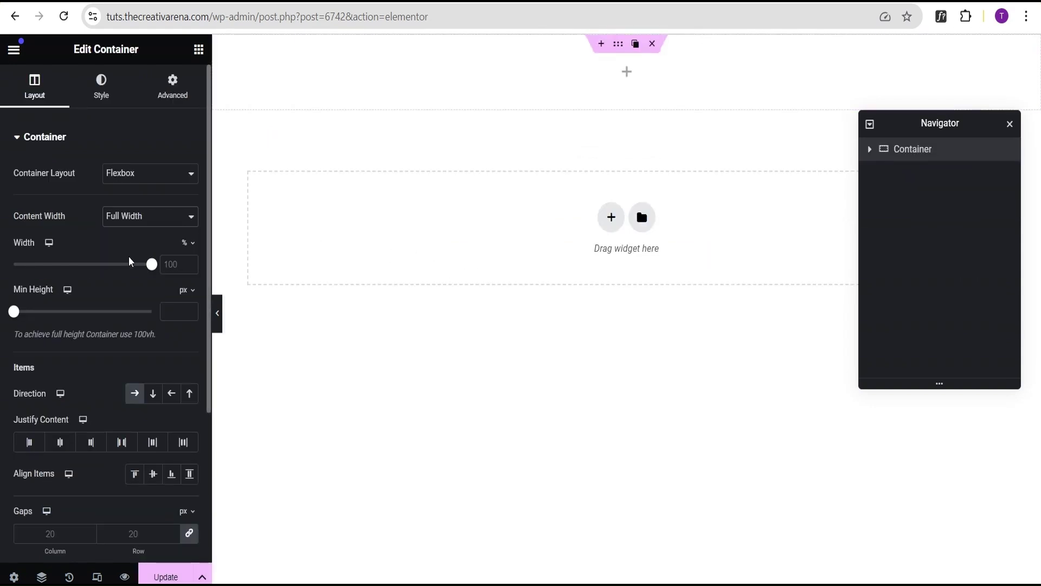
# Set the container's minimum height to 100 vh and center its items with both Justify Content and Align Items
pyautogui.moveTo(187, 302)
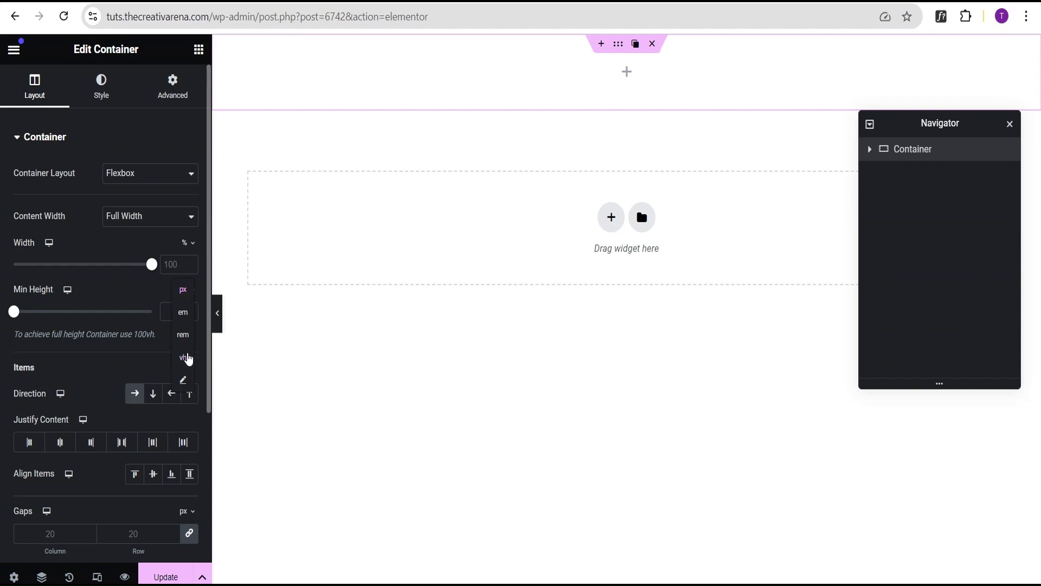
pyautogui.click(183, 357)
pyautogui.moveTo(13, 312); pyautogui.dragTo(173, 310)
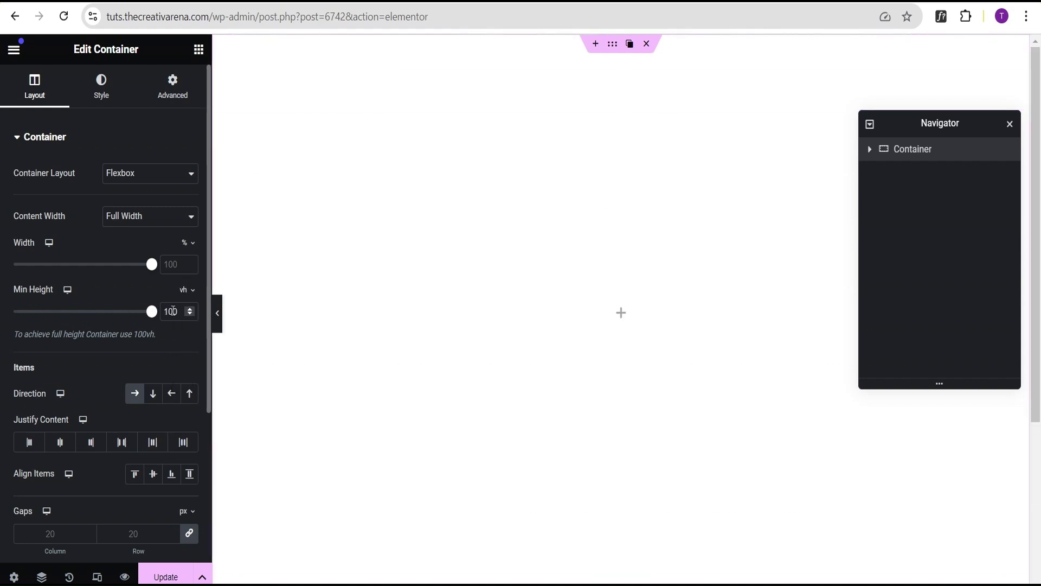
pyautogui.click(58, 445)
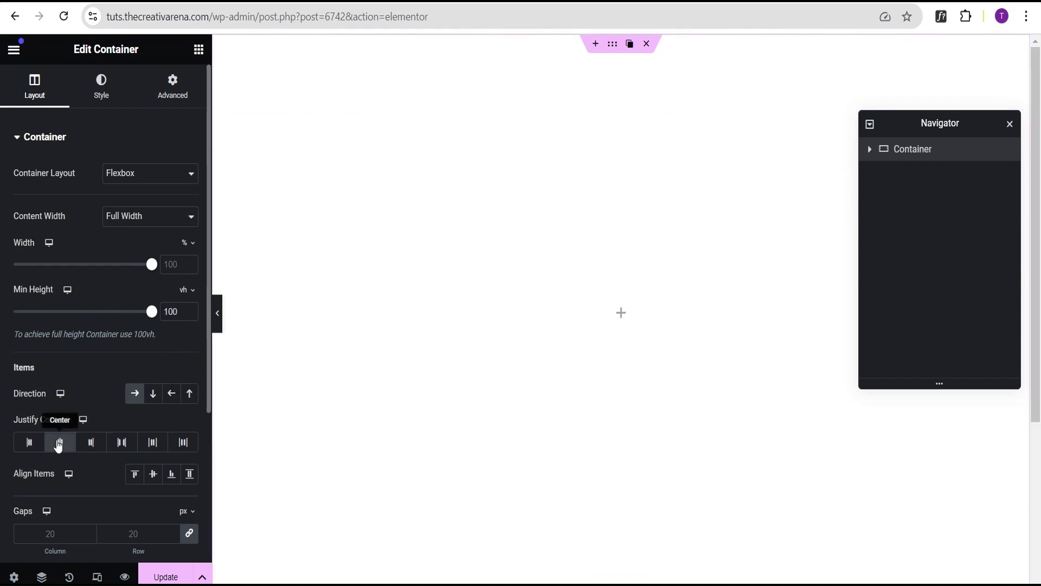
pyautogui.click(153, 477)
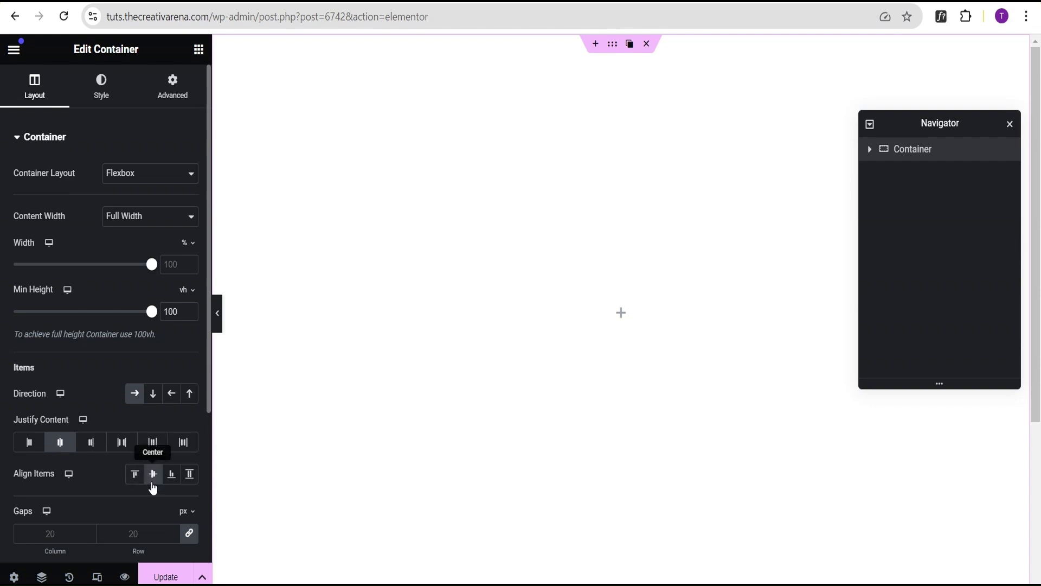
# Add a nested container inside the main container and set its content width to Full Width
pyautogui.click(621, 313)
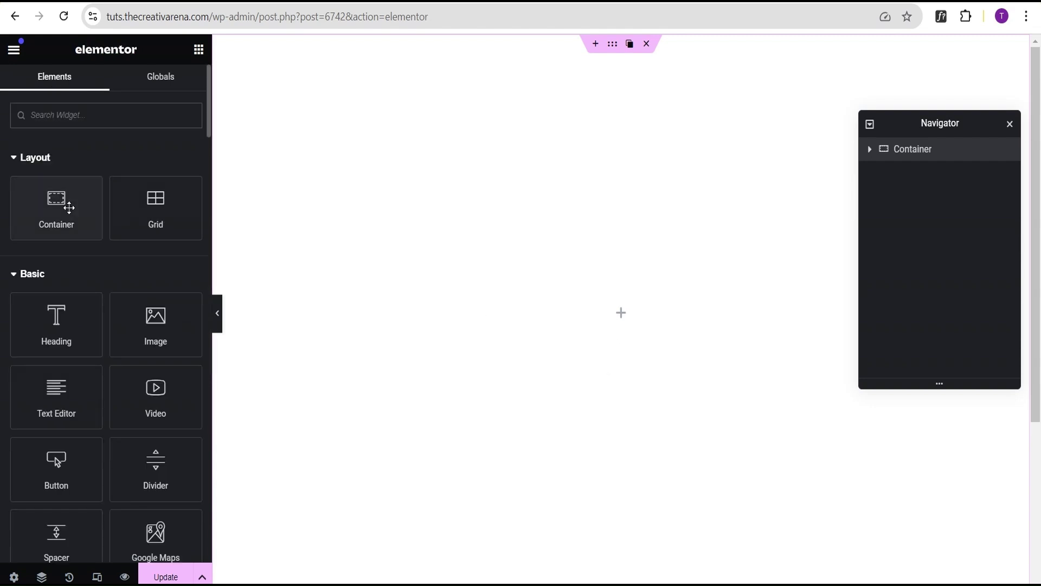
pyautogui.moveTo(58, 208); pyautogui.dragTo(644, 336)
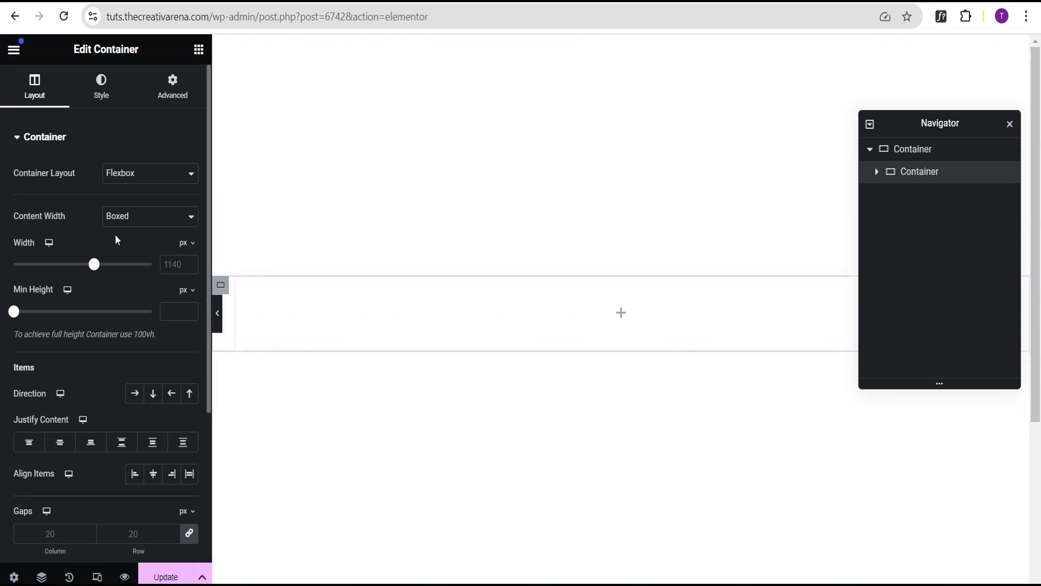
pyautogui.click(124, 220)
pyautogui.click(128, 253)
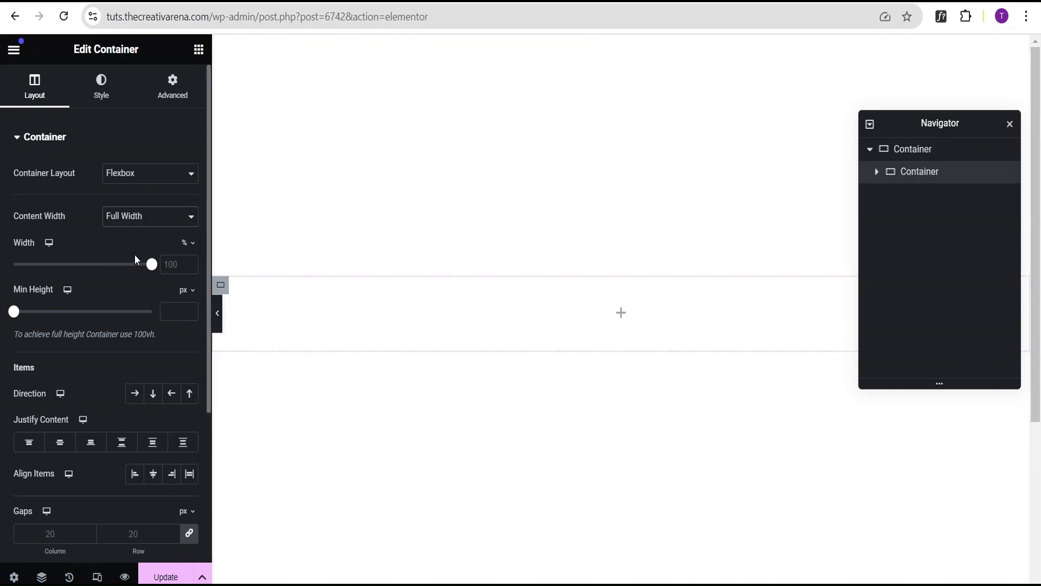
# Set the nested container's width to 300 px and its gaps to 10 px
pyautogui.click(188, 243)
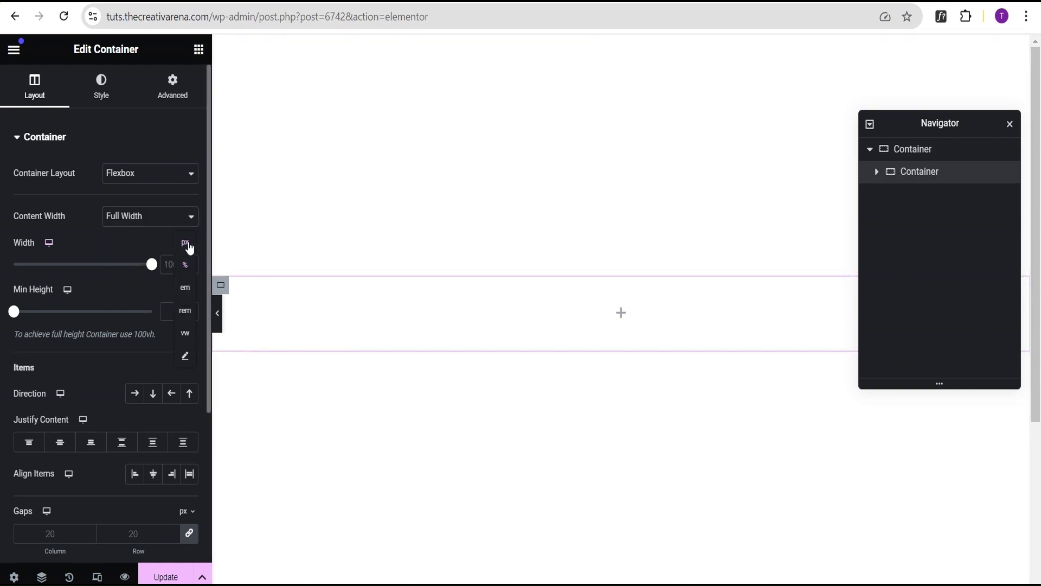
pyautogui.click(184, 243)
pyautogui.click(172, 265)
pyautogui.write('3')
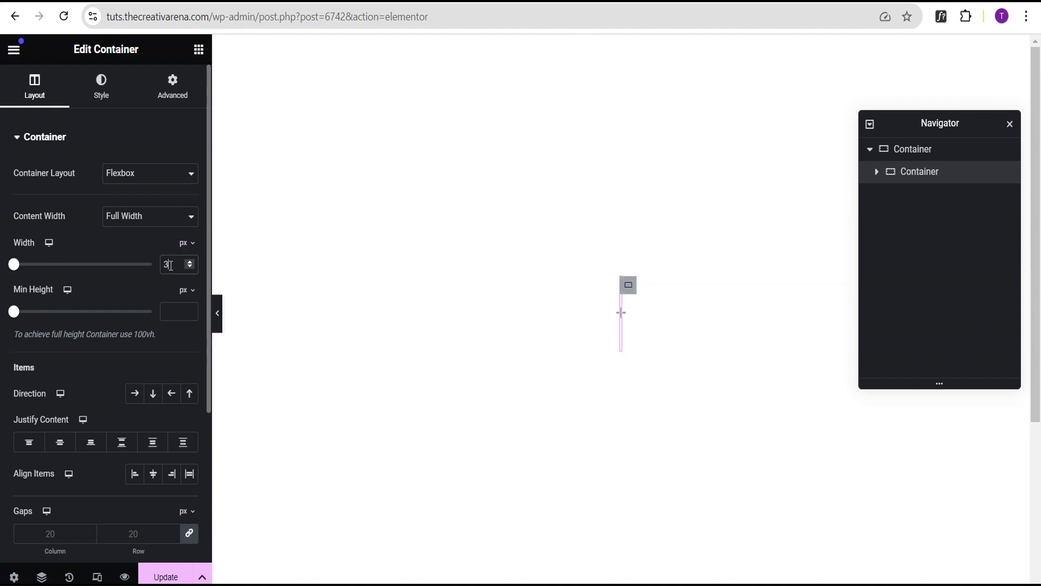
pyautogui.write('00')
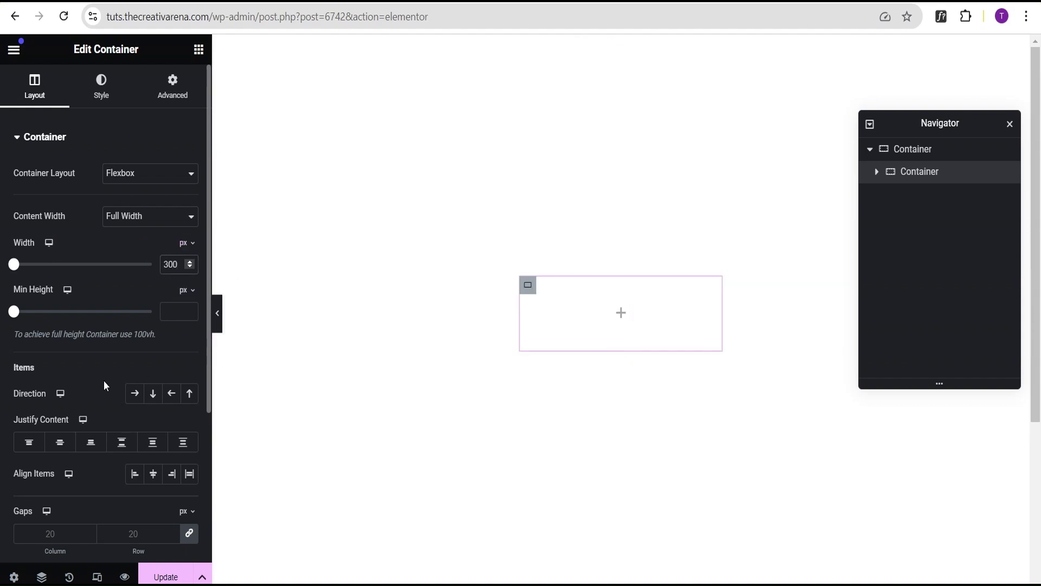
pyautogui.click(50, 535)
pyautogui.write('10')
# Give the nested container a classic background with the color #b4b474
pyautogui.click(102, 108)
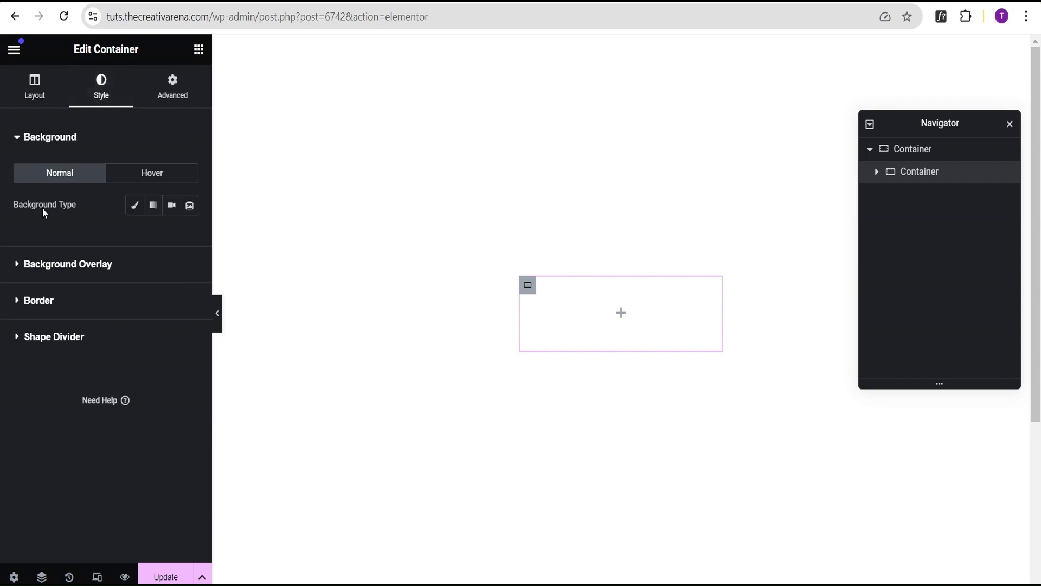
pyautogui.click(134, 211)
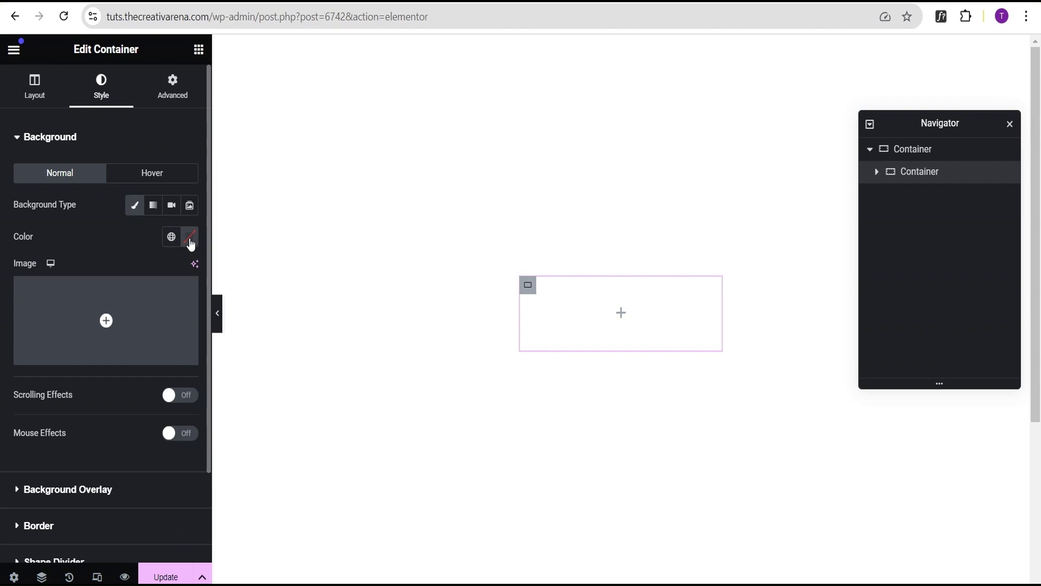
pyautogui.click(190, 239)
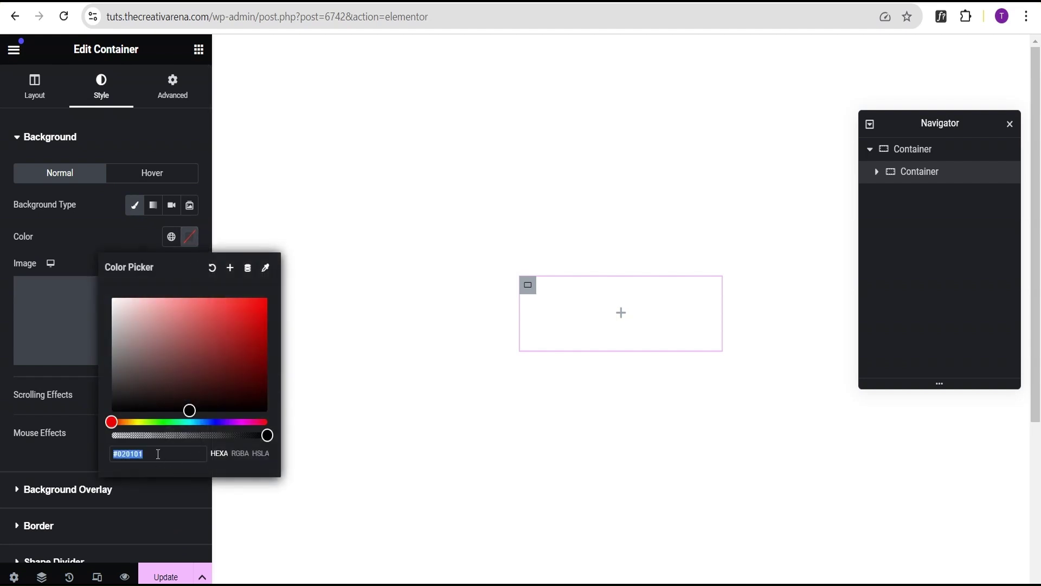
pyautogui.write('b4b47')
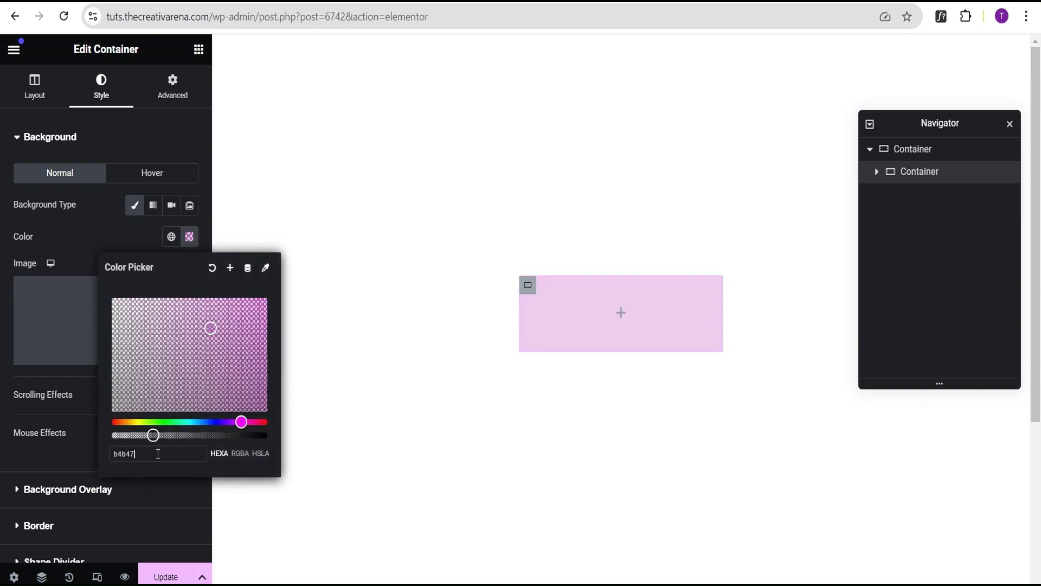
pyautogui.write('4')
pyautogui.click(84, 224)
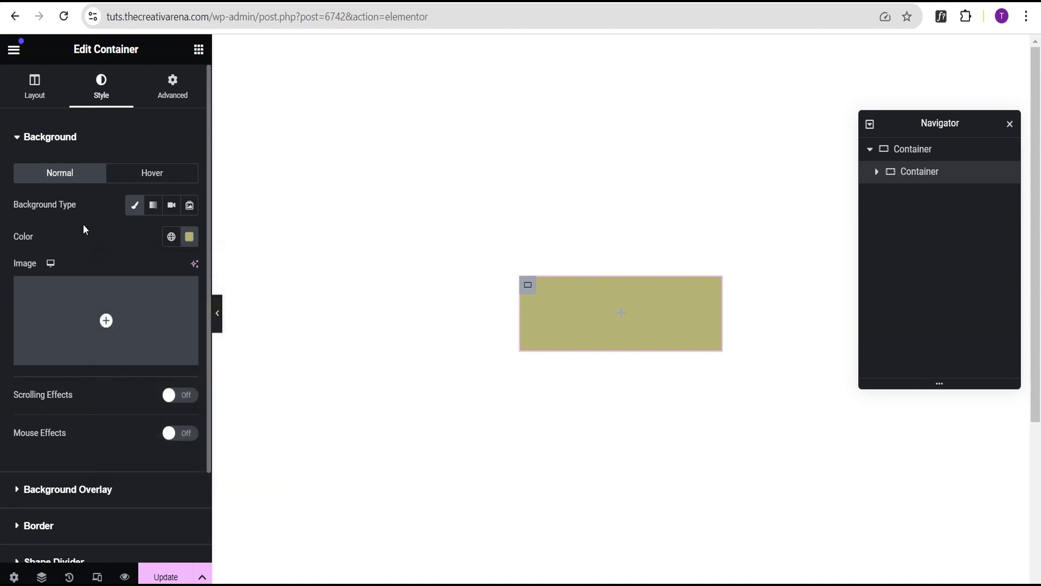
# Set the nested container's border radius to 190 px on all corners
pyautogui.scroll(-2, 81, 325)
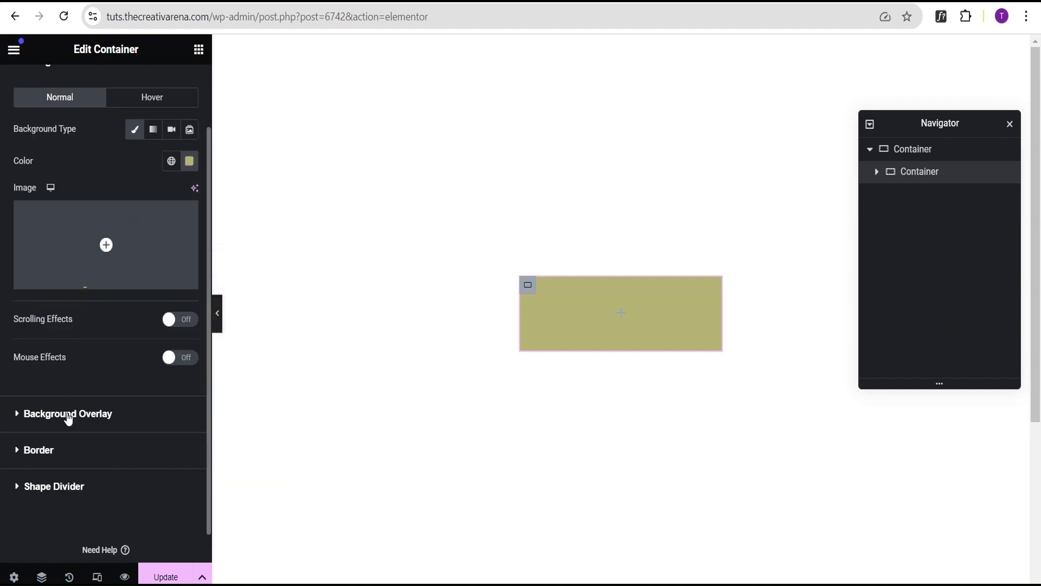
pyautogui.click(63, 455)
pyautogui.click(26, 328)
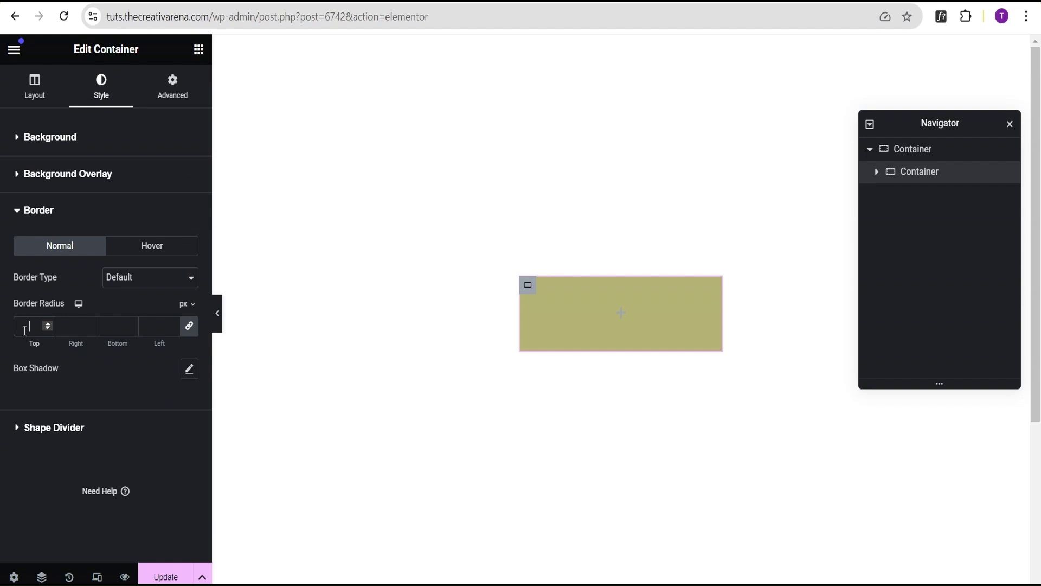
pyautogui.write('190')
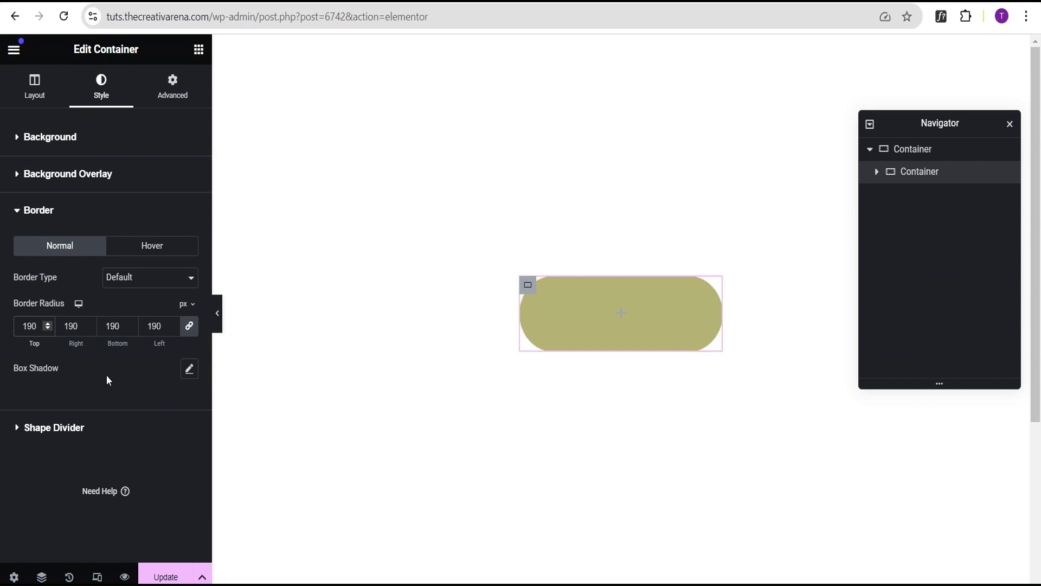
# Rename the nested container to "Card" in the page structure
pyautogui.doubleClick(916, 172)
pyautogui.write('Card')
pyautogui.press('Return')
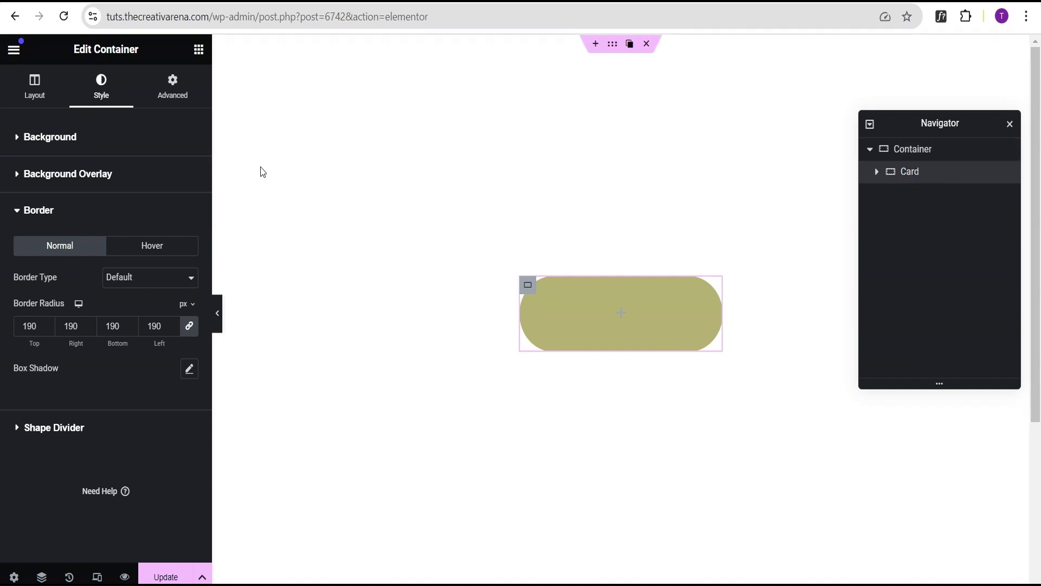
# Add a new container inside Card and rename it "Inner"
pyautogui.press('Escape')
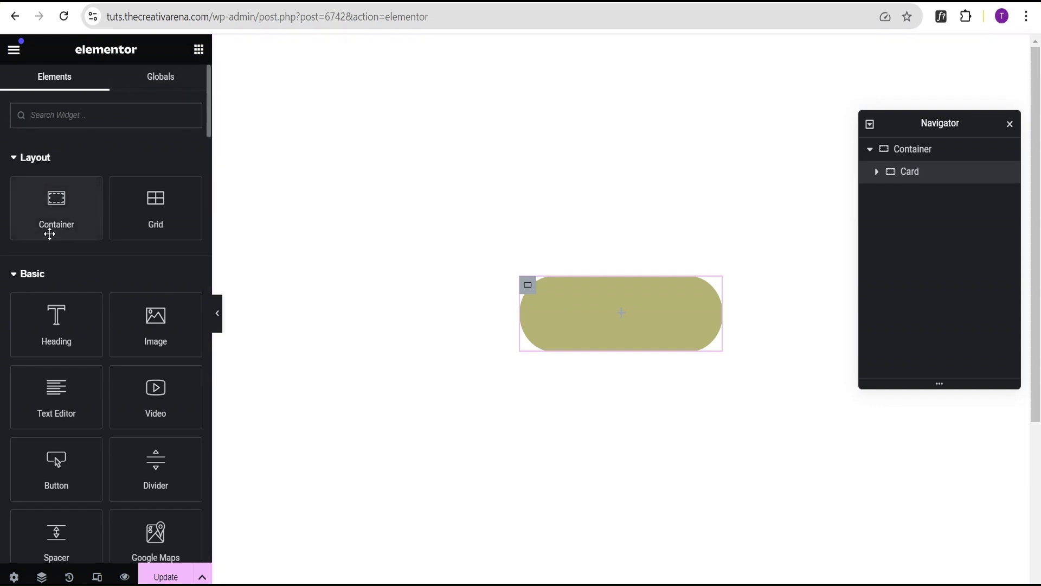
pyautogui.moveTo(53, 218); pyautogui.dragTo(606, 330)
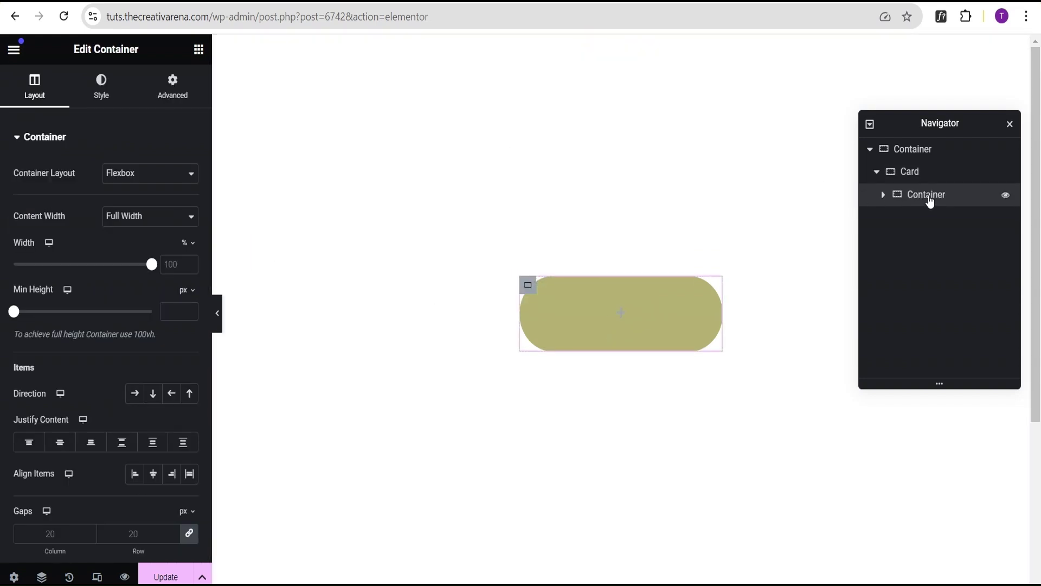
pyautogui.doubleClick(926, 195)
pyautogui.press('BackSpace')
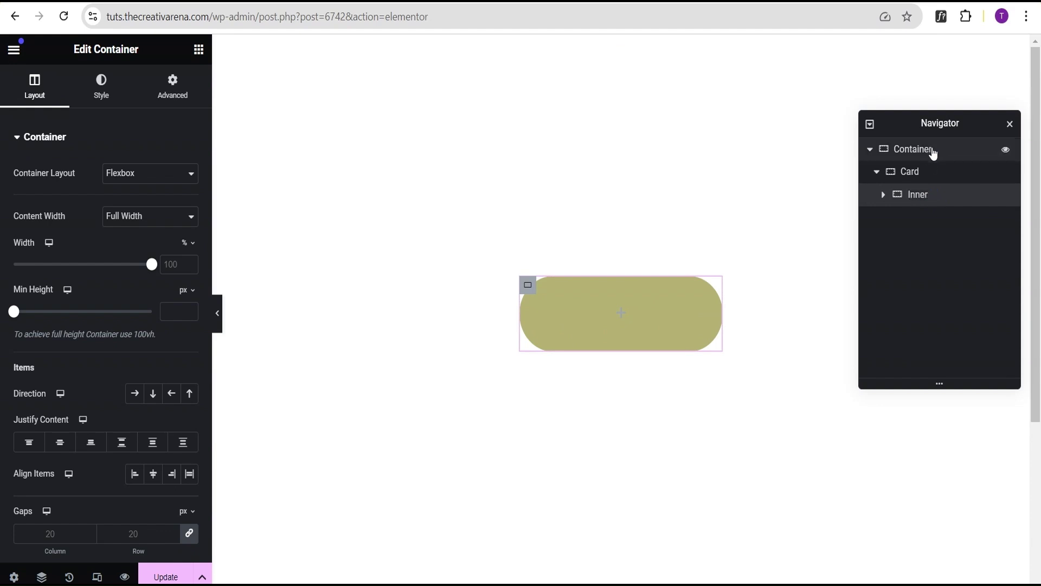
pyautogui.press('Return')
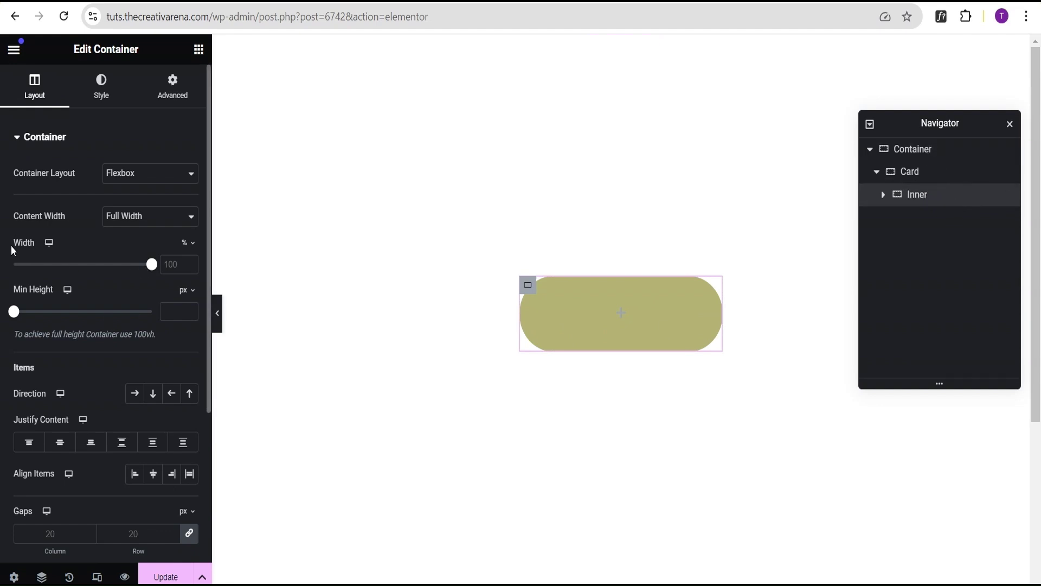
# Set the Inner container's width to 300 px and its minimum height to 270 px
pyautogui.click(188, 243)
pyautogui.click(187, 244)
pyautogui.write('300')
pyautogui.click(174, 313)
pyautogui.write('270')
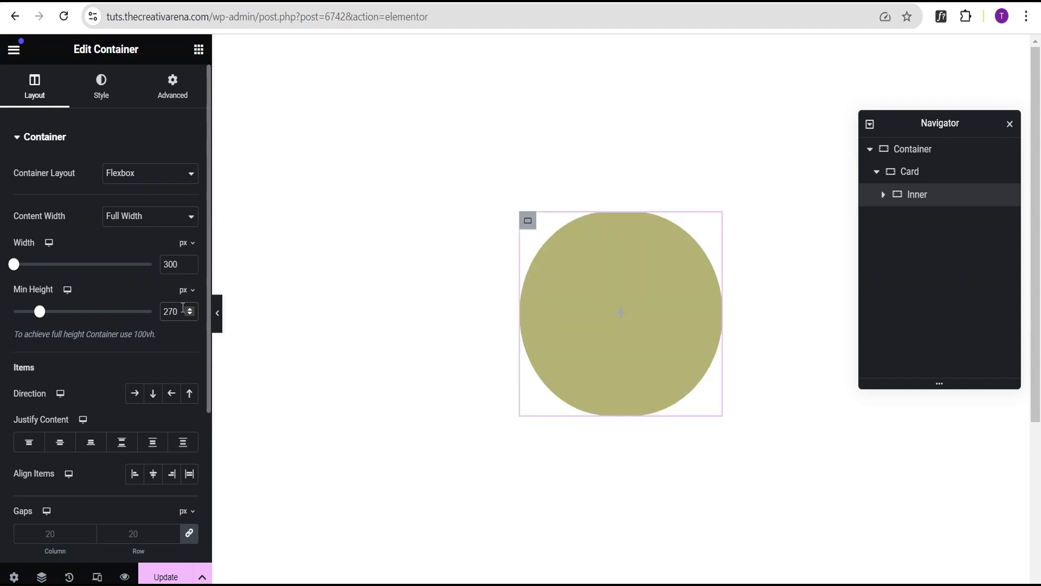
pyautogui.scroll(-3, 92, 317)
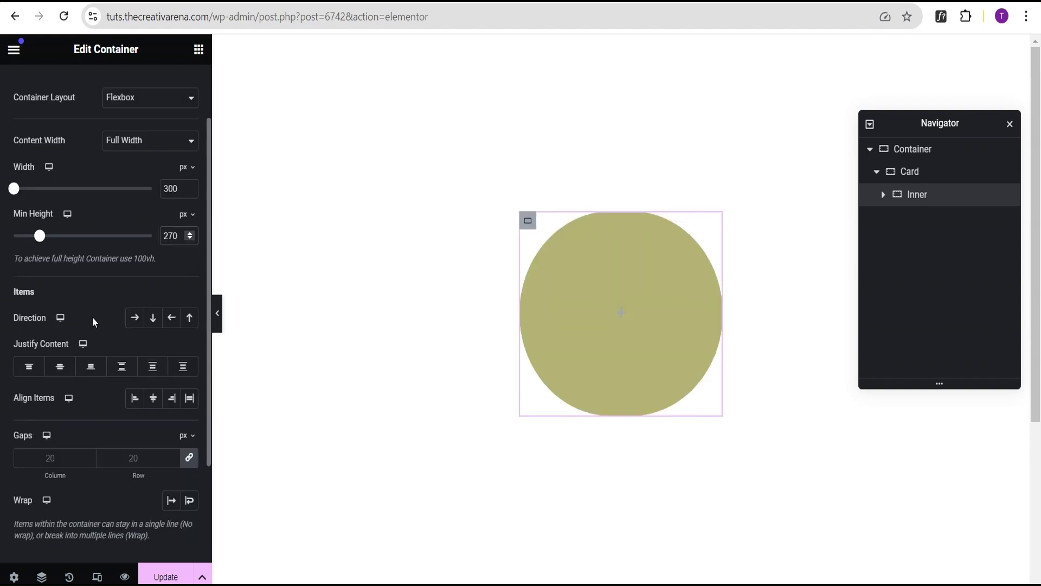
pyautogui.scroll(3, 99, 157)
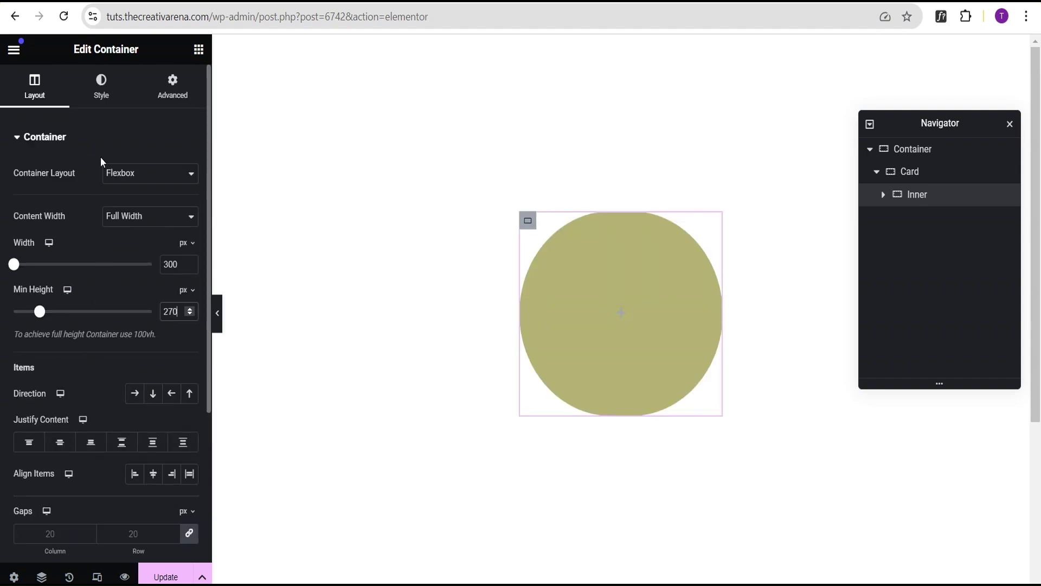
# Give the Inner container a classic background using the image black-coffee-1867753_640.jpg from the media library
pyautogui.click(102, 96)
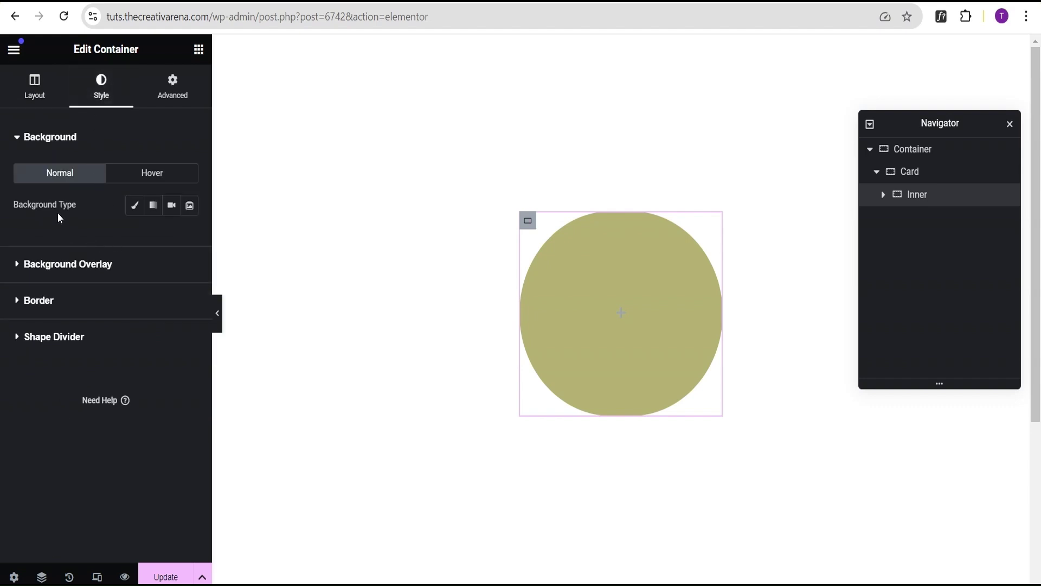
pyautogui.click(136, 207)
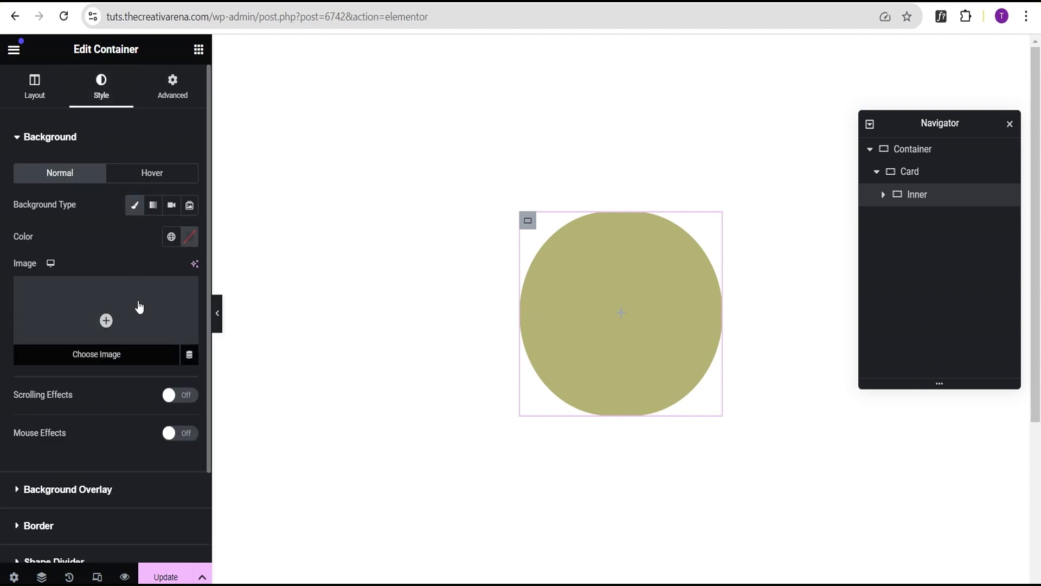
pyautogui.click(71, 320)
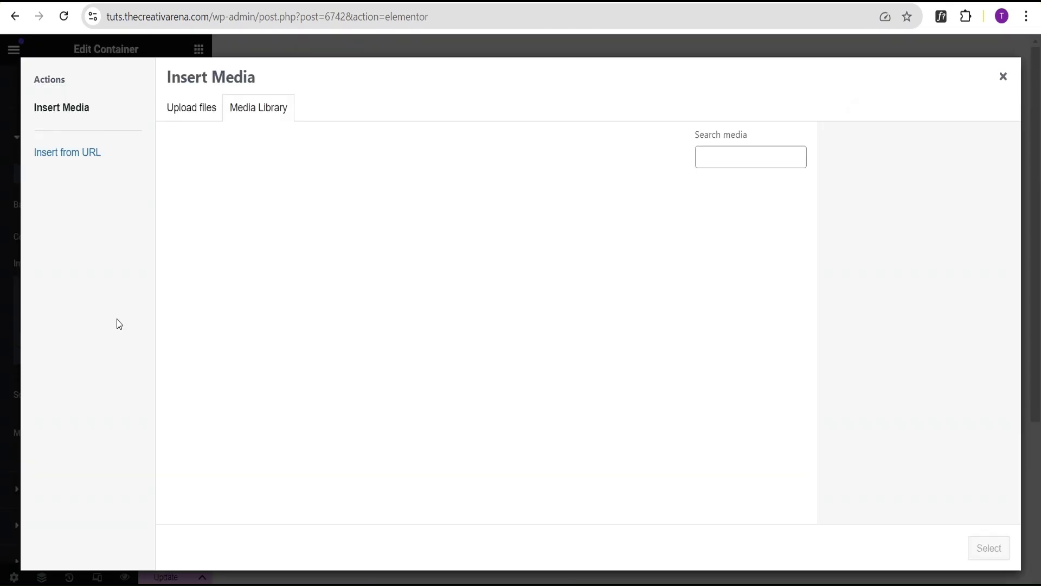
pyautogui.scroll(-5, 371, 326)
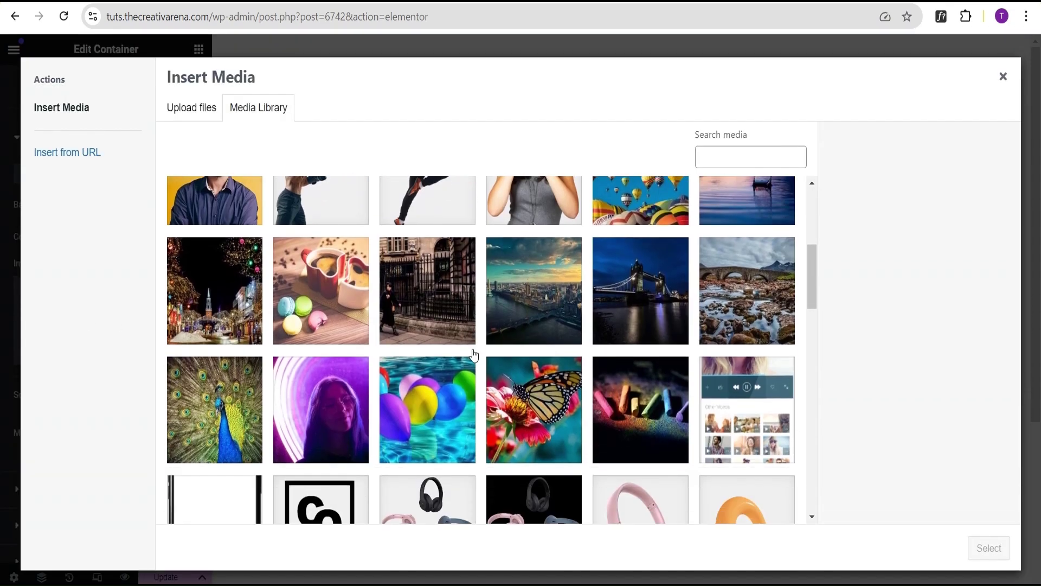
pyautogui.click(326, 297)
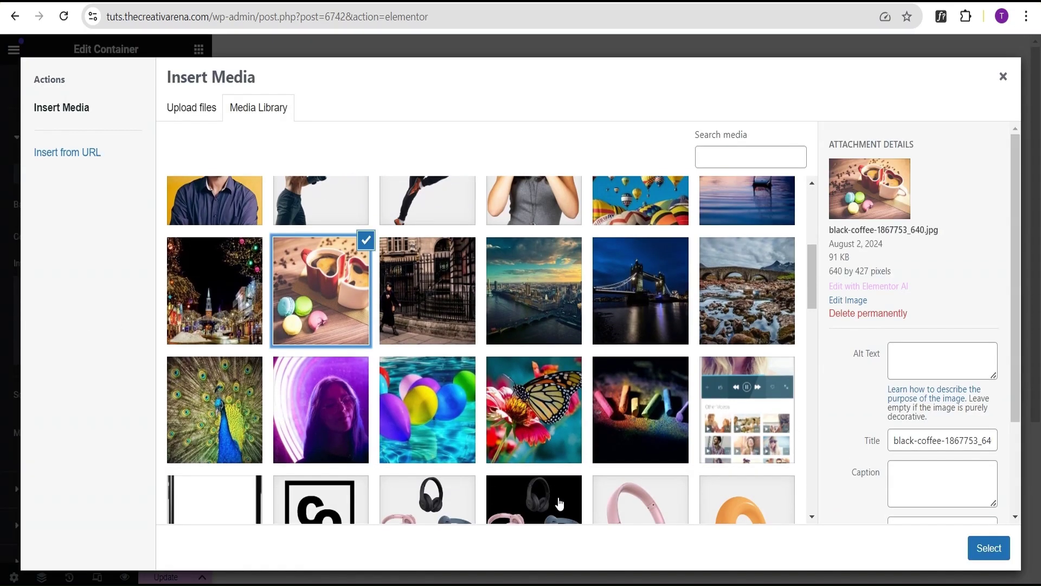
pyautogui.click(993, 549)
# Set Inner's background image to Center Center position, No-repeat and Cover display size
pyautogui.click(119, 439)
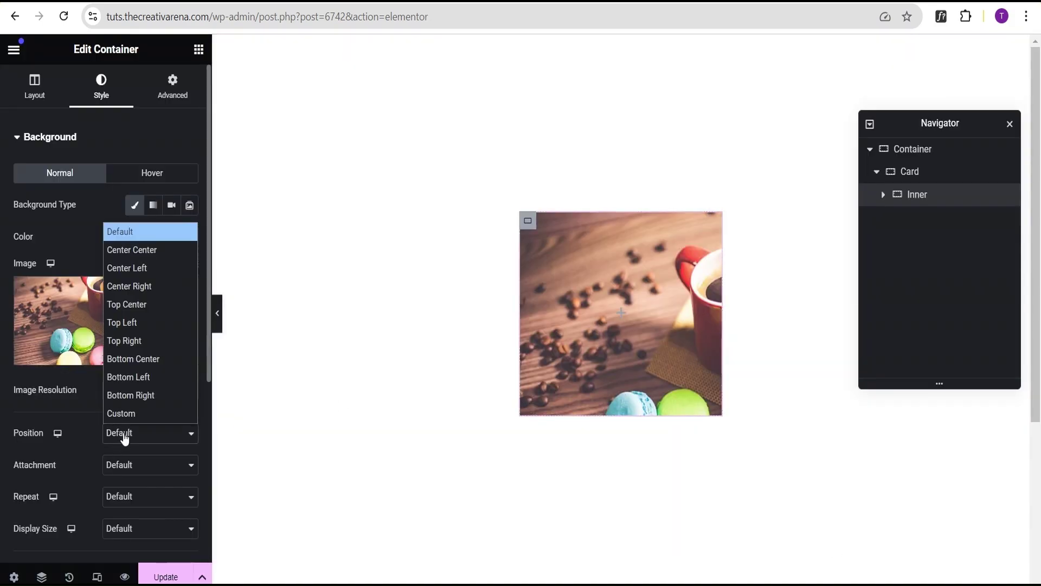
pyautogui.click(131, 250)
pyautogui.scroll(-3, 129, 408)
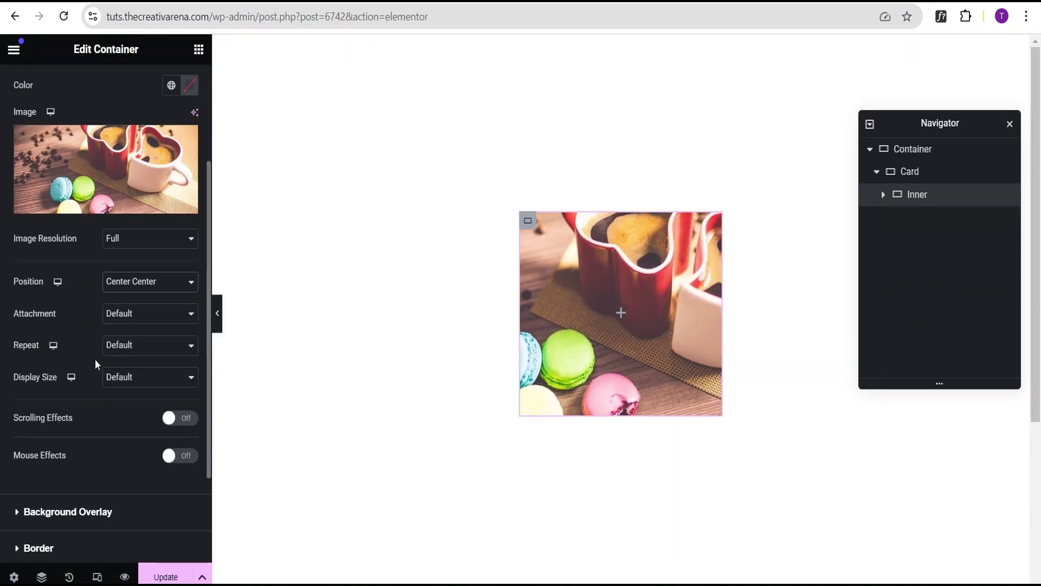
pyautogui.click(122, 347)
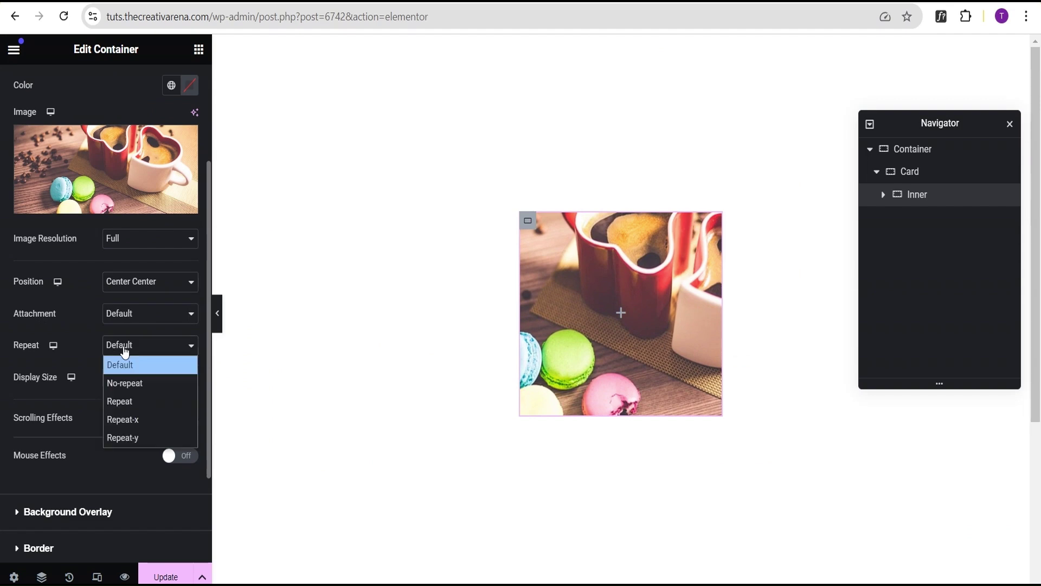
pyautogui.click(132, 379)
pyautogui.click(125, 385)
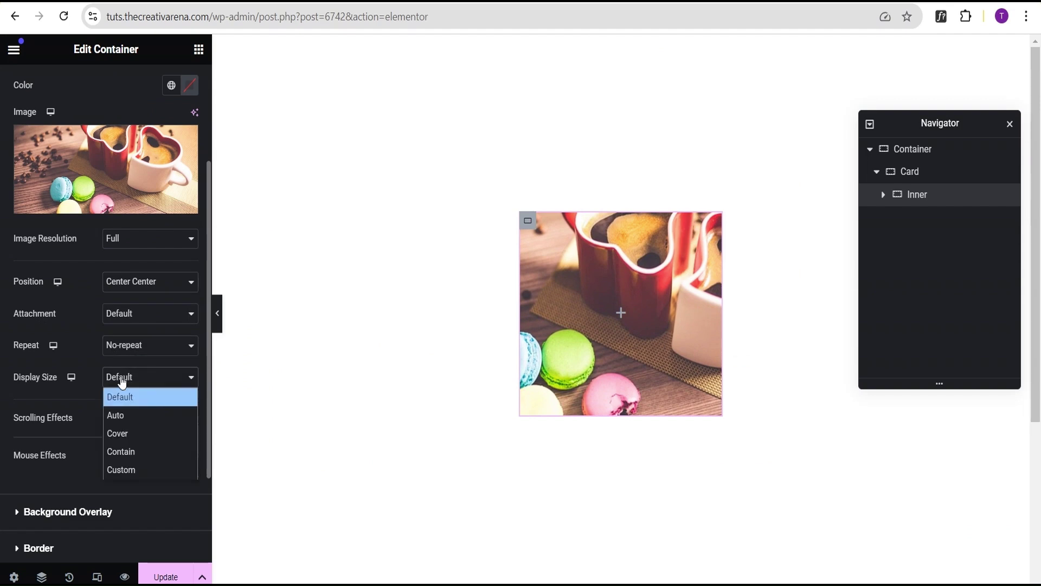
pyautogui.click(128, 434)
# Unlink Inner's border radius values and set top and right to 190 px, leaving bottom and left at 0
pyautogui.scroll(-3, 126, 431)
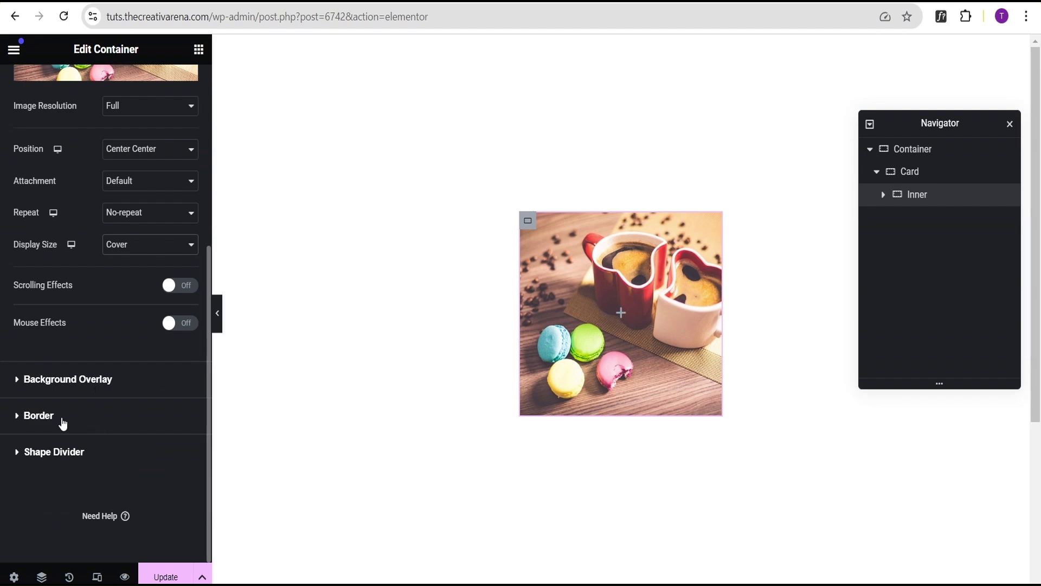
pyautogui.click(64, 417)
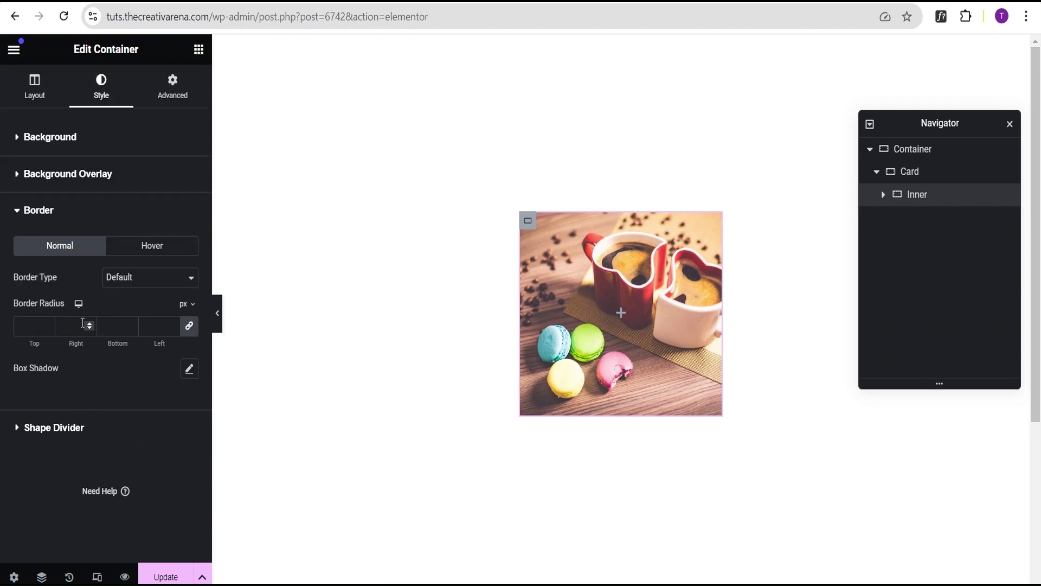
pyautogui.click(188, 326)
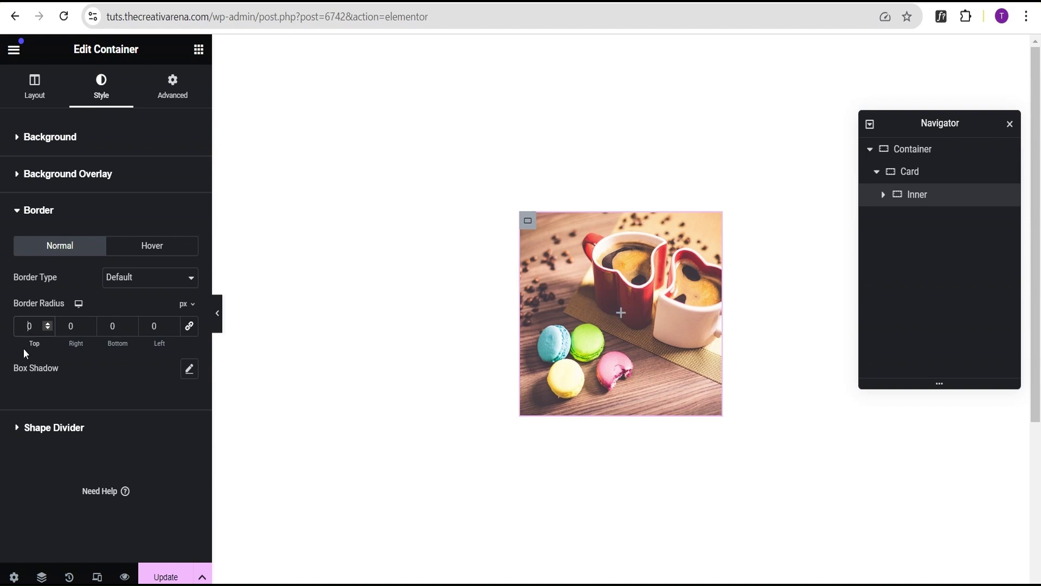
pyautogui.write('19')
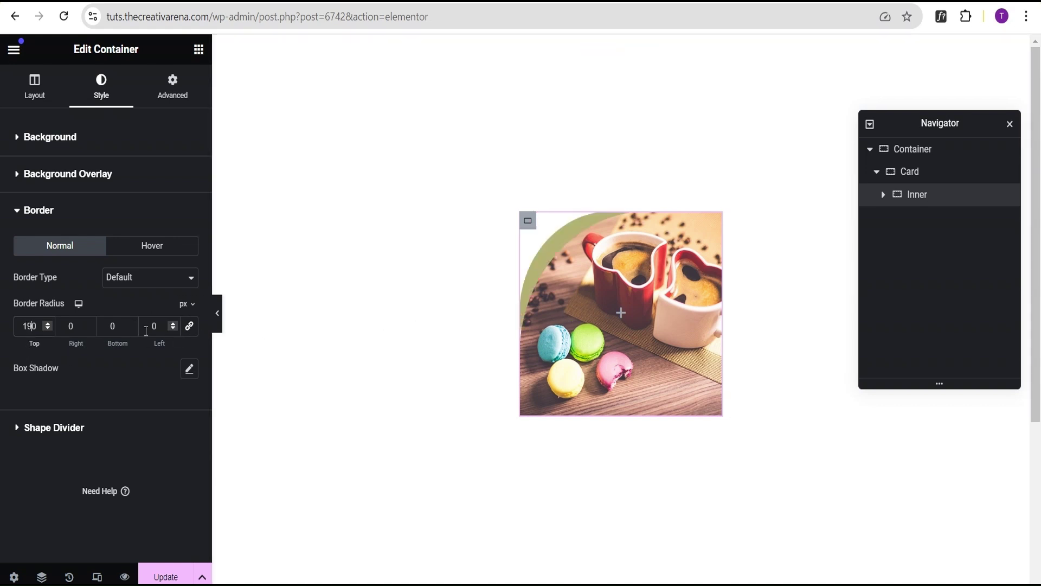
pyautogui.click(70, 326)
pyautogui.write('1900')
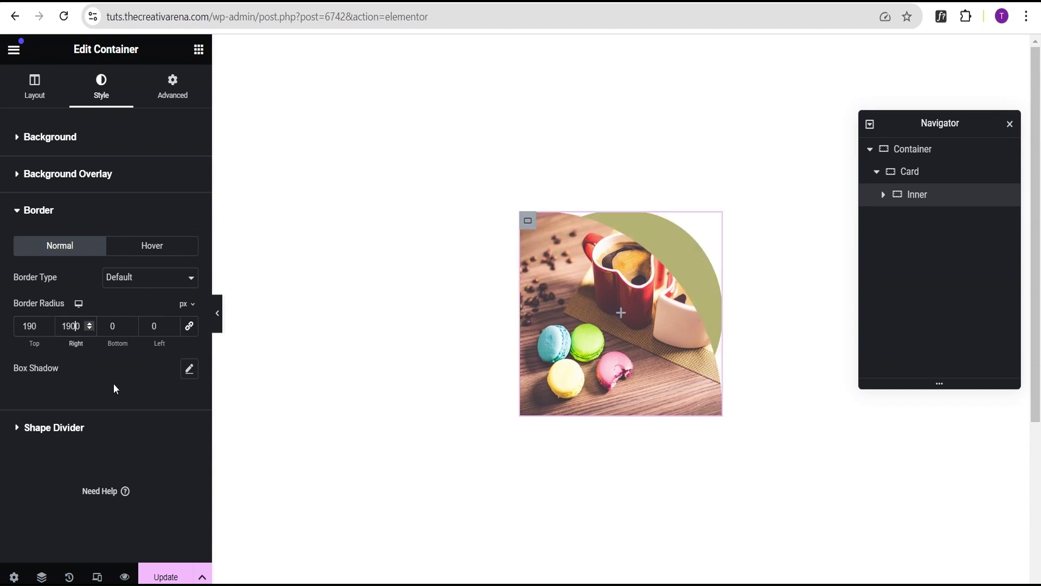
pyautogui.press('Delete')
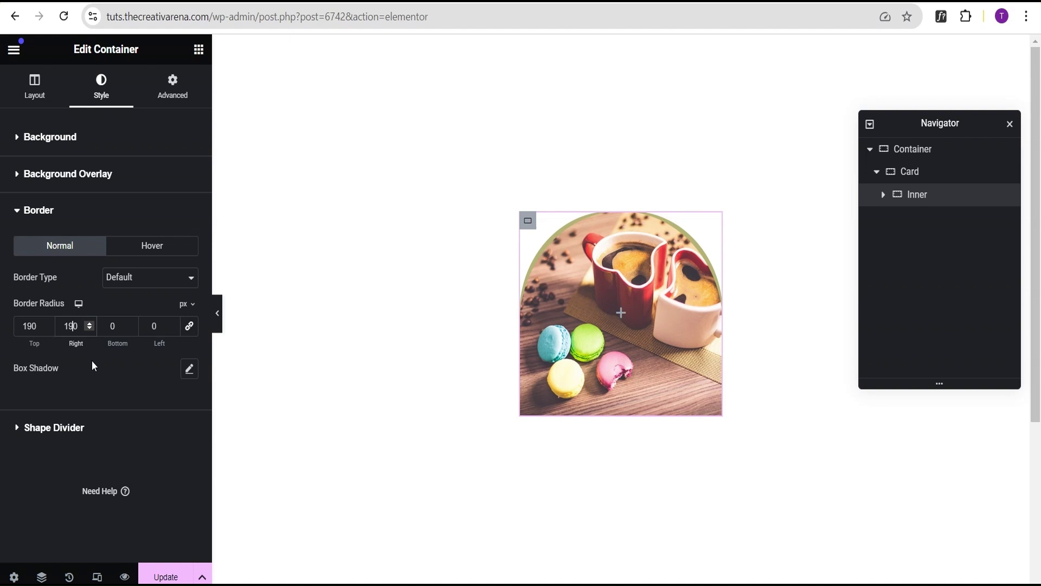
pyautogui.click(114, 391)
# Add a Book shape divider to the bottom of the Inner container
pyautogui.click(51, 432)
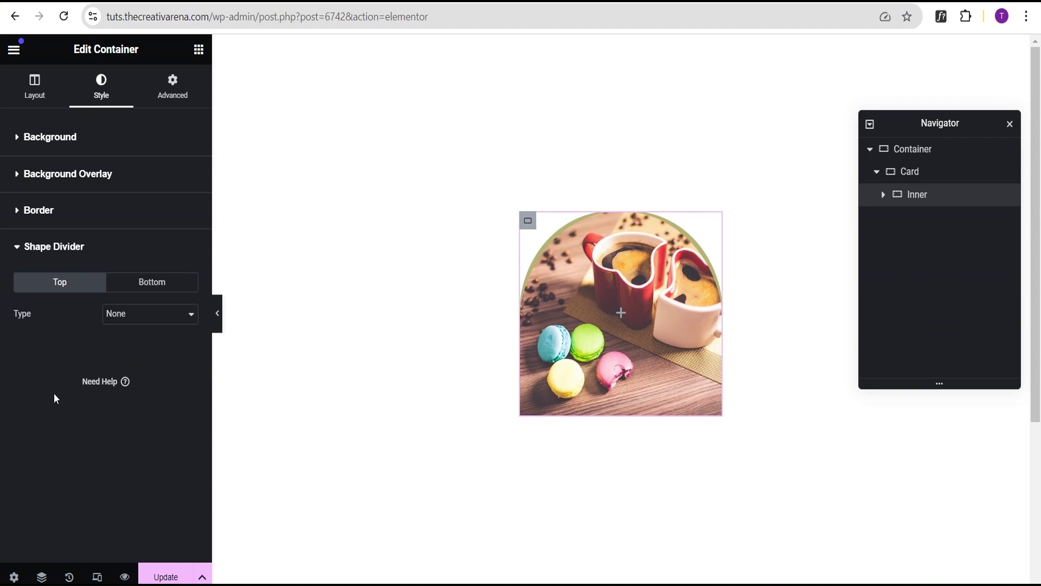
pyautogui.click(153, 285)
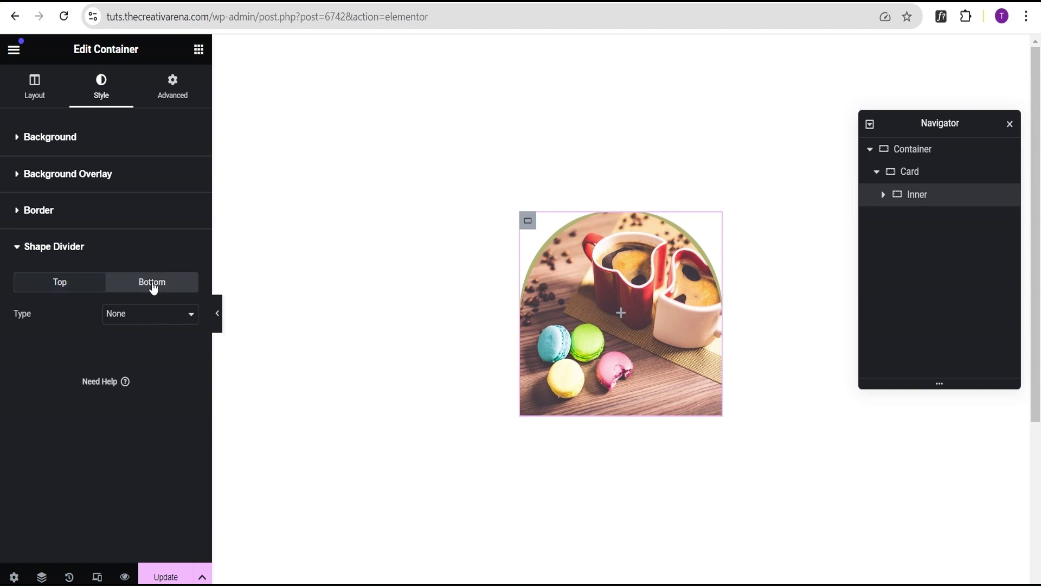
pyautogui.click(135, 314)
pyautogui.scroll(-1, 125, 284)
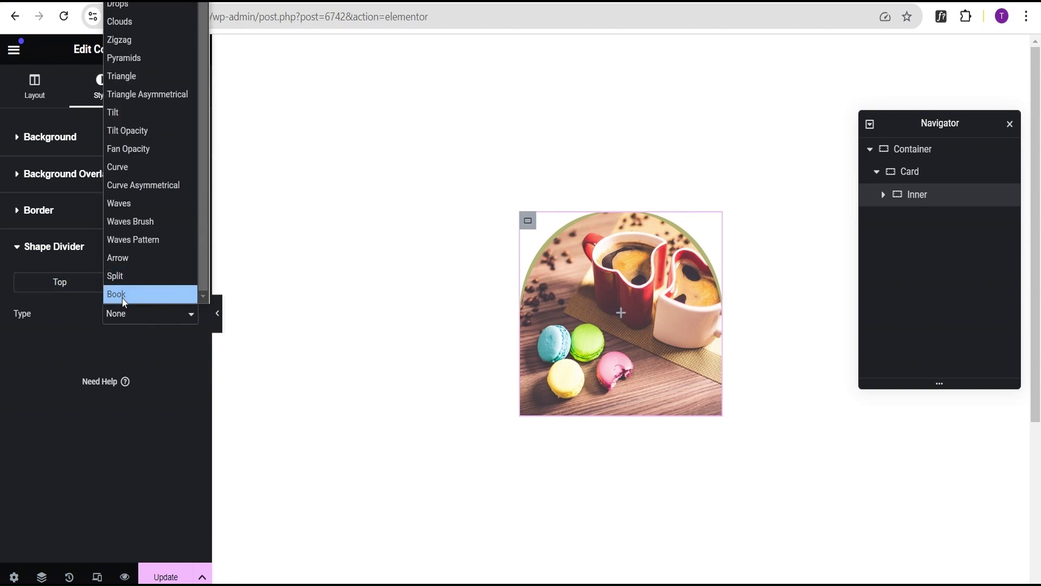
pyautogui.click(122, 296)
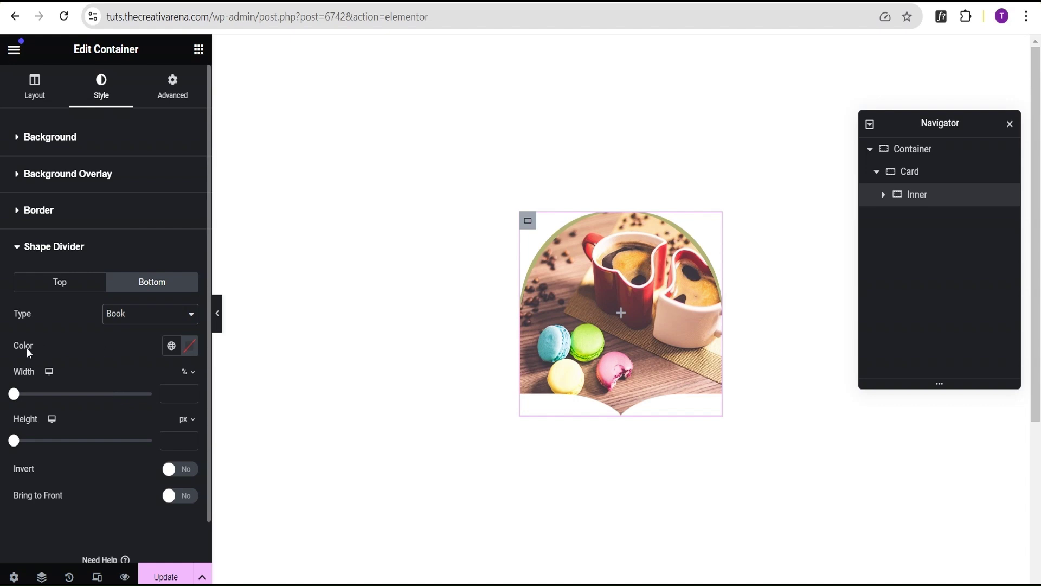
# Set the bottom shape divider's color to #b4b474 and invert its shape
pyautogui.click(189, 349)
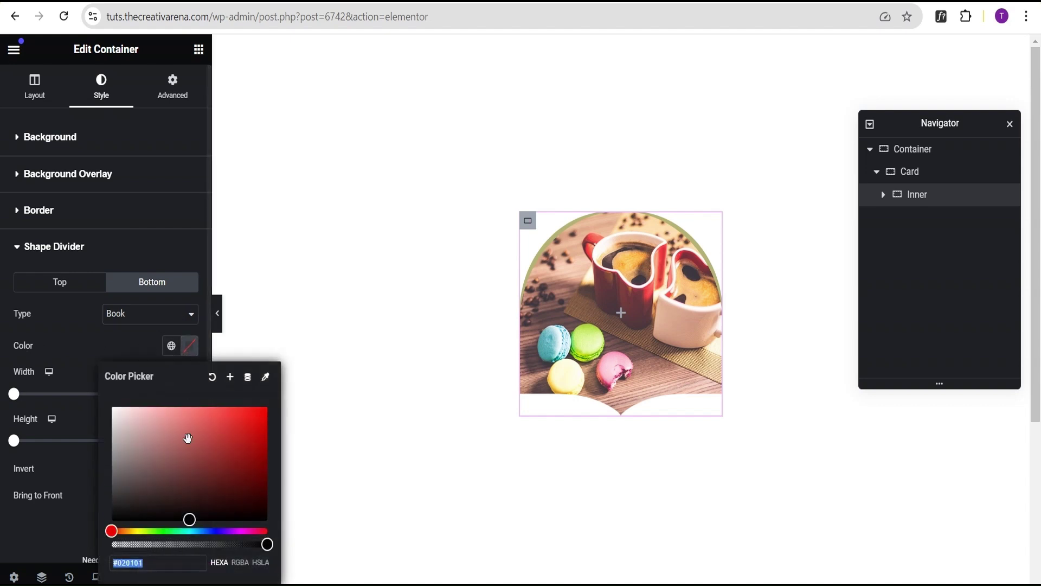
pyautogui.click(149, 565)
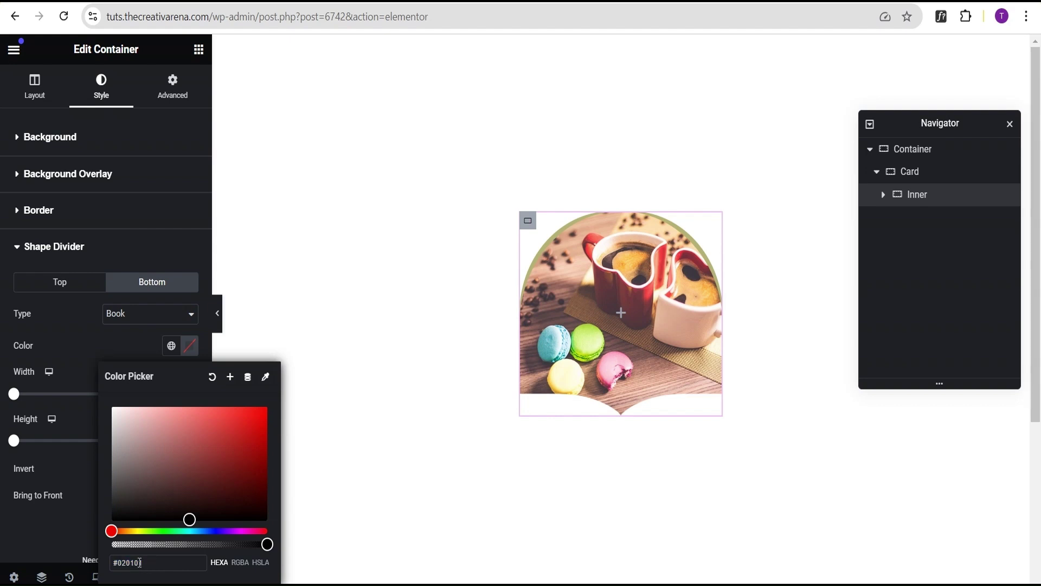
pyautogui.hotkey('ctrl', 'a')
pyautogui.write('b4b')
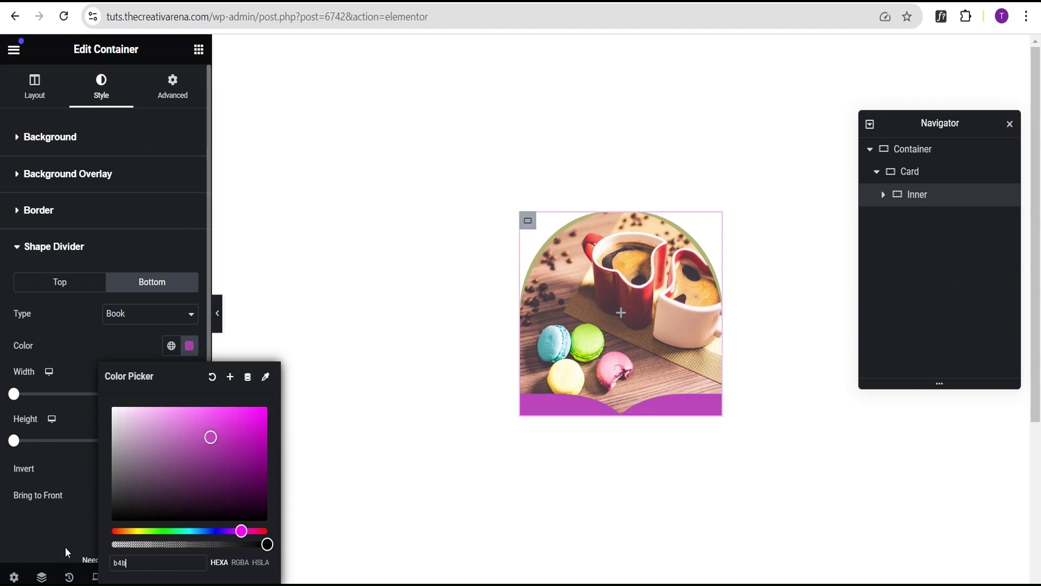
pyautogui.write('474')
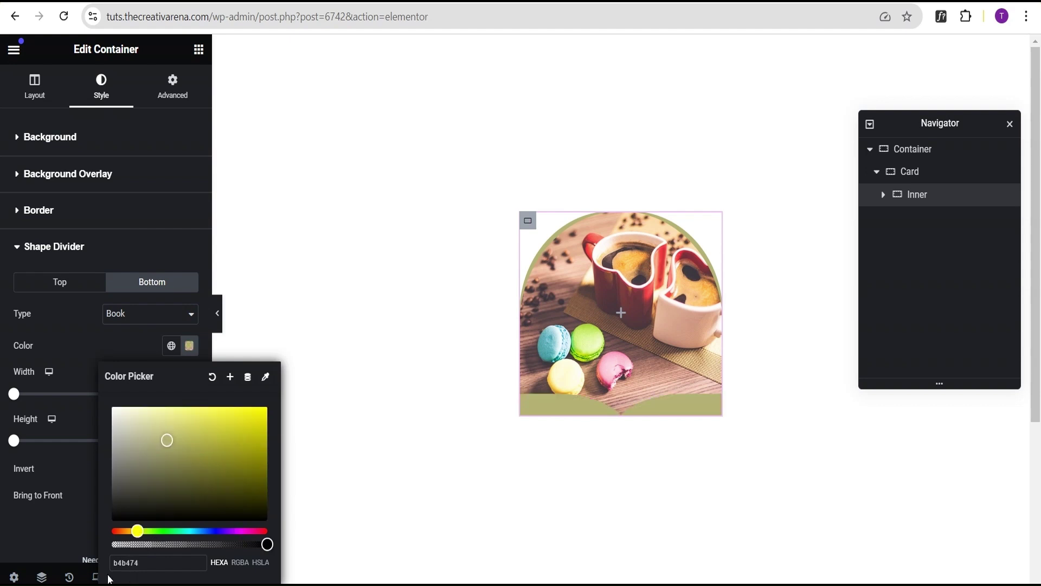
pyautogui.click(70, 343)
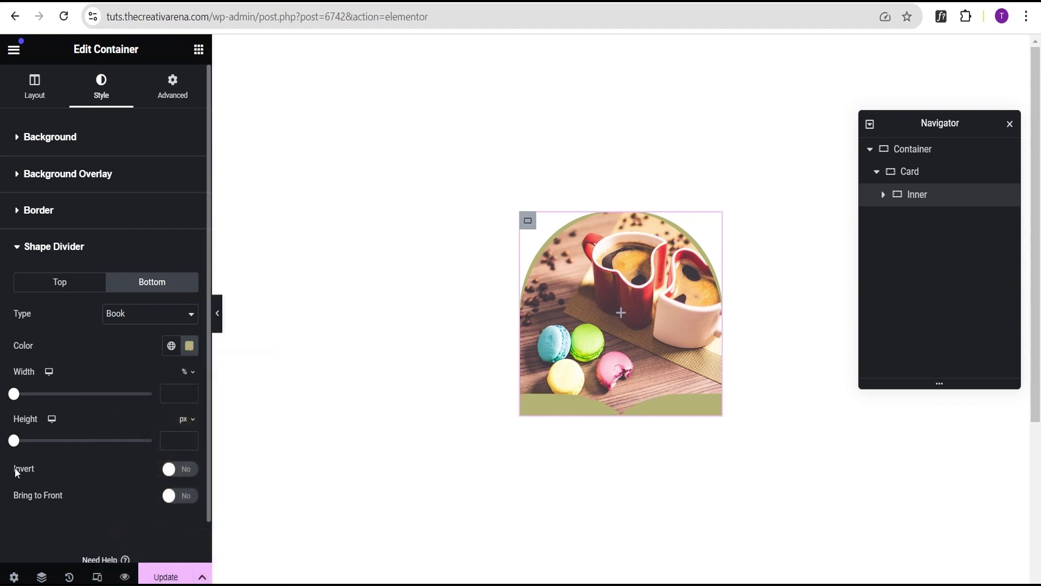
pyautogui.click(188, 475)
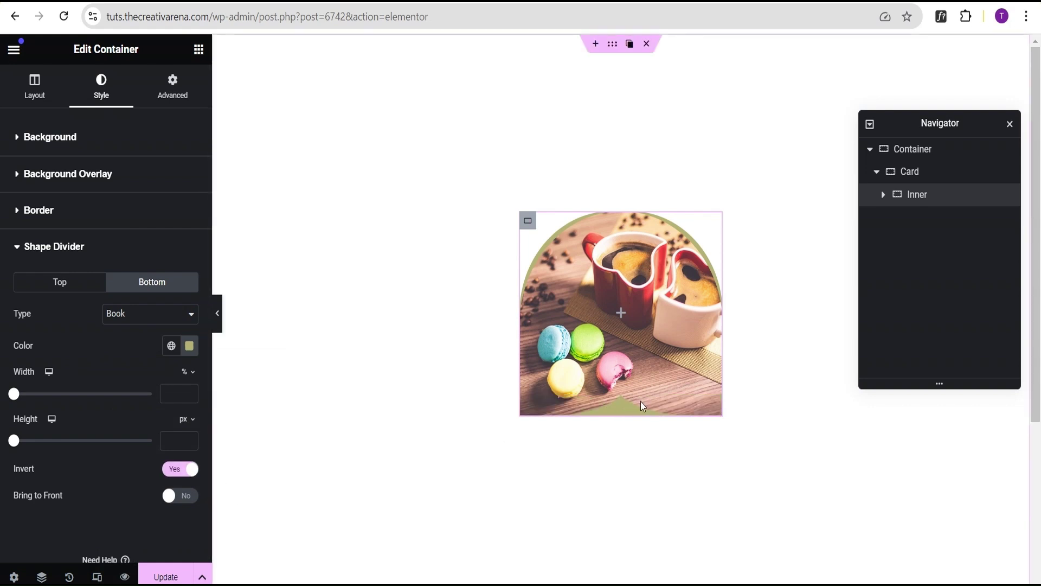
# Add a Heading widget and place it in the Card container, directly below Inner in the page structure
pyautogui.click(199, 49)
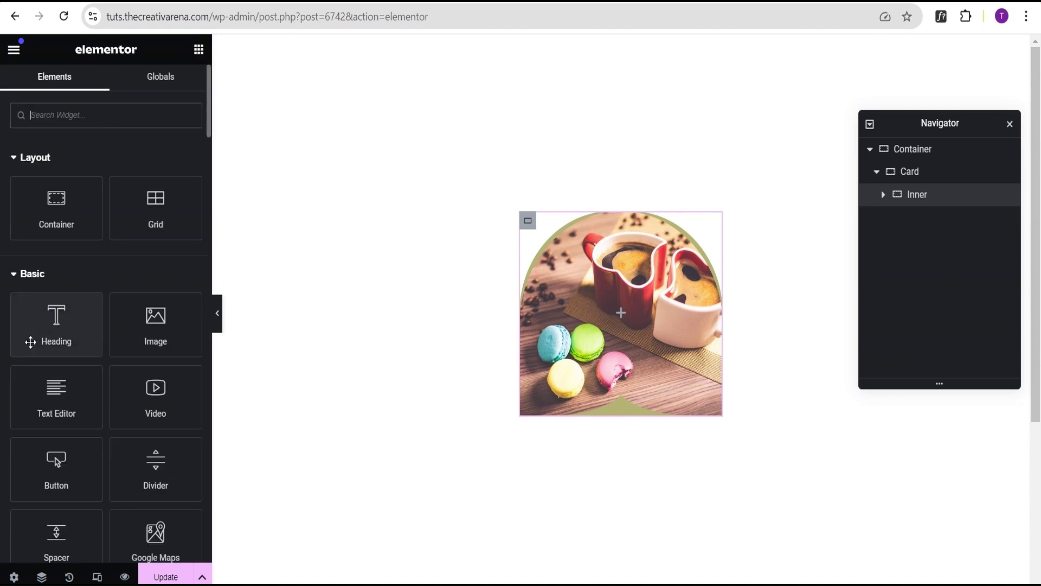
pyautogui.moveTo(51, 341); pyautogui.dragTo(616, 400)
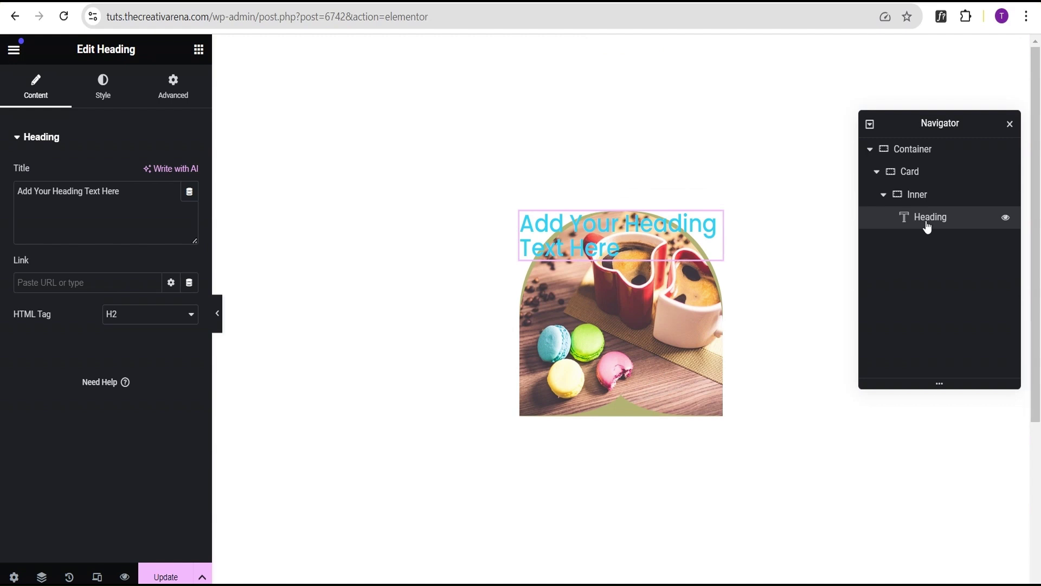
pyautogui.moveTo(929, 221); pyautogui.dragTo(911, 232)
pyautogui.click(896, 222)
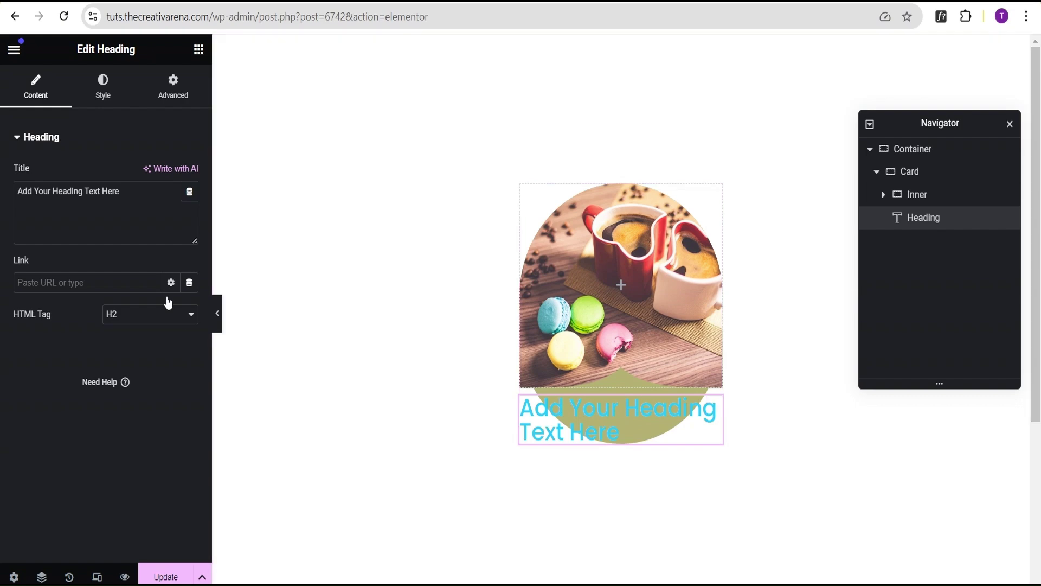
# Change the heading's title to "Coffee" and open its style settings
pyautogui.moveTo(132, 196); pyautogui.dragTo(1, 195)
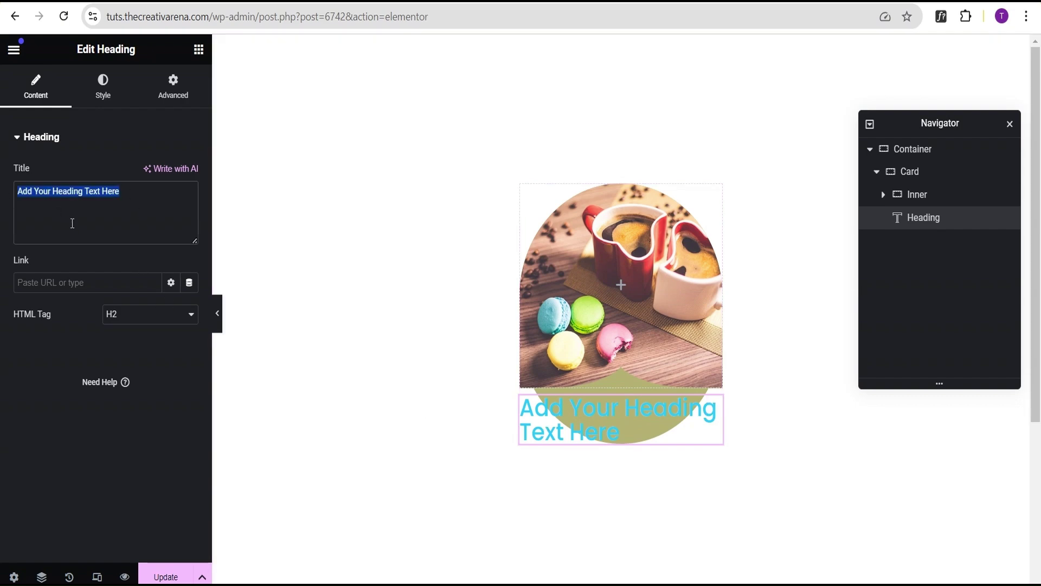
pyautogui.write('C')
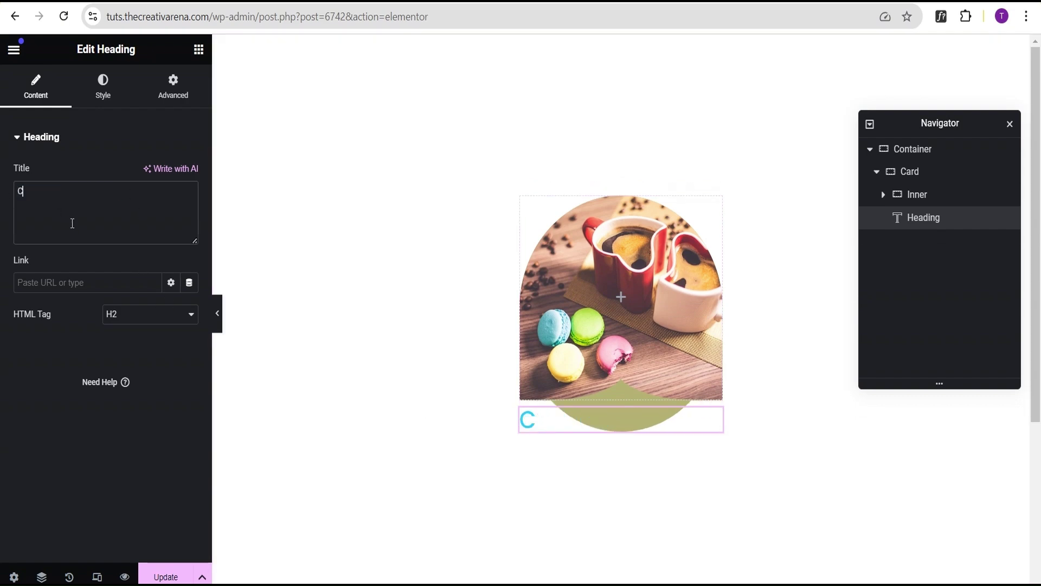
pyautogui.write('offee')
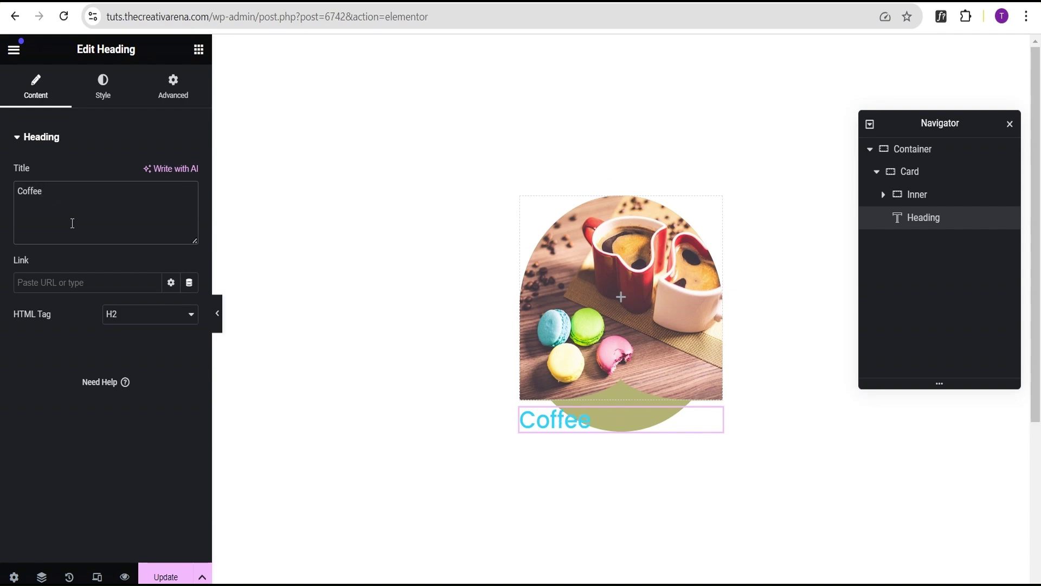
pyautogui.click(103, 87)
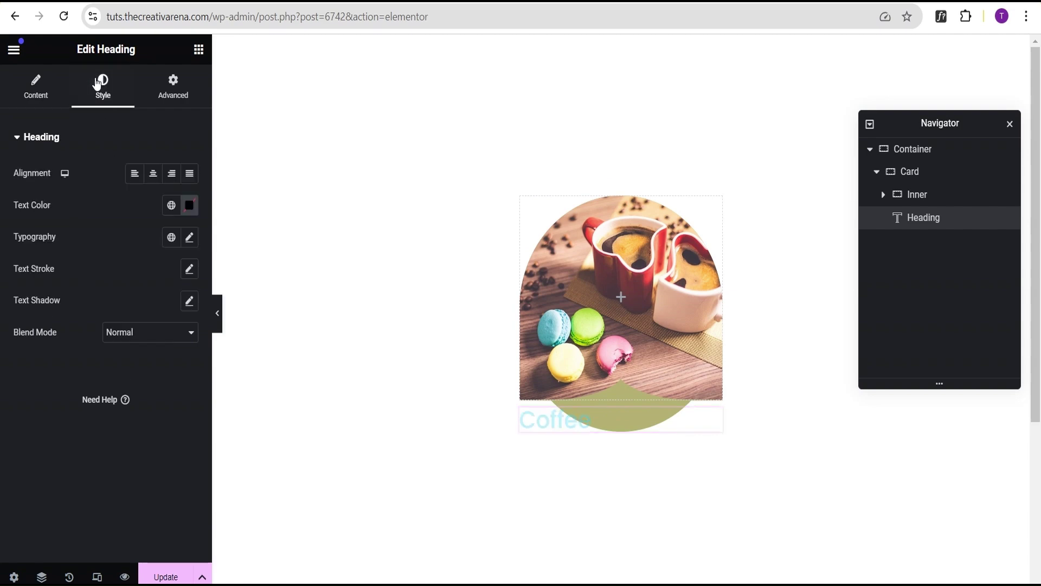
# Center the Coffee heading and set its text color to #FFFFFF
pyautogui.click(153, 174)
pyautogui.click(191, 206)
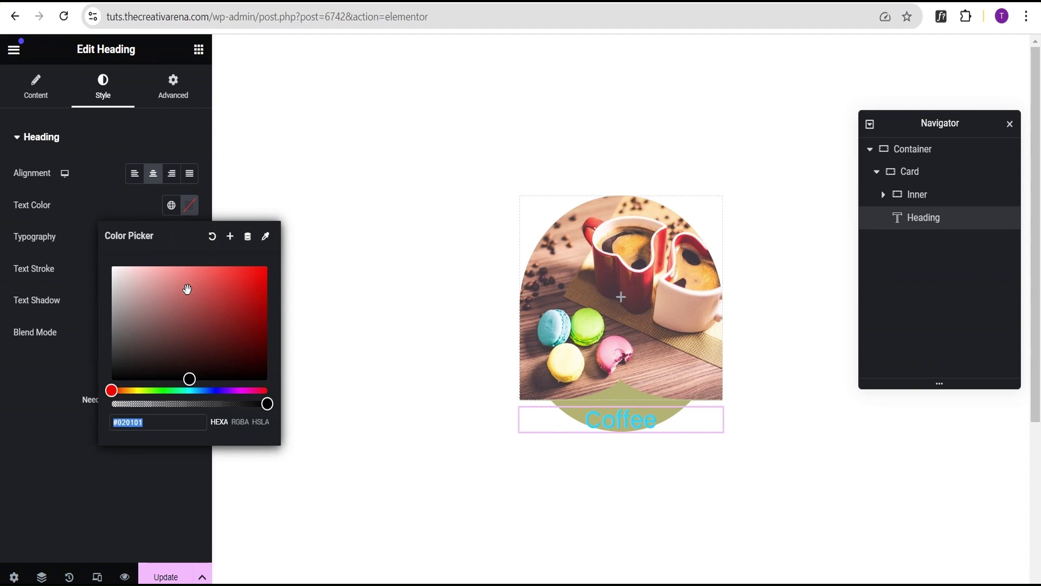
pyautogui.write('#FFFFFF')
pyautogui.click(74, 224)
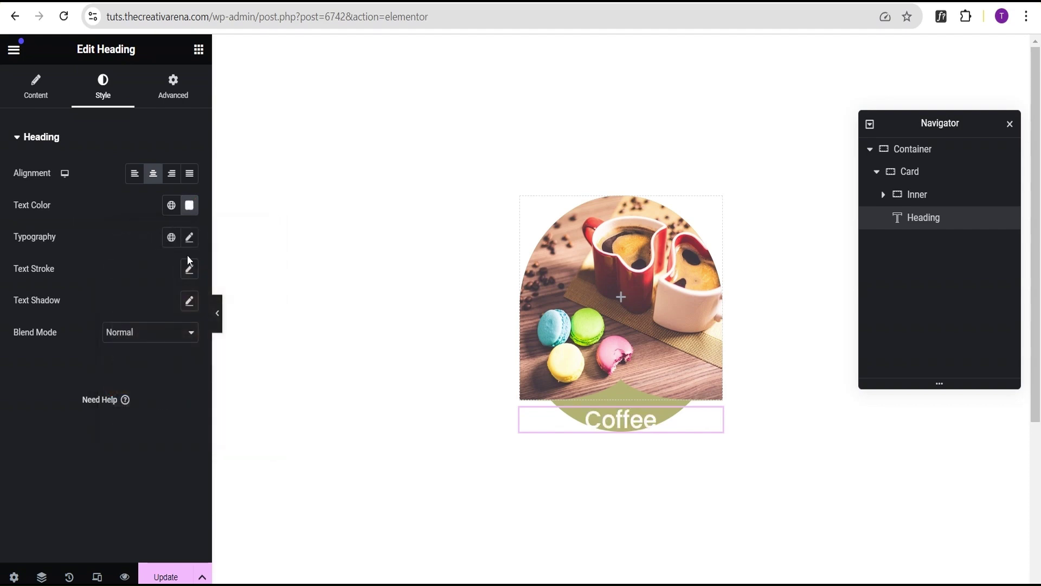
# Set the Coffee heading's font weight to 600 (Semi Bold)
pyautogui.click(189, 239)
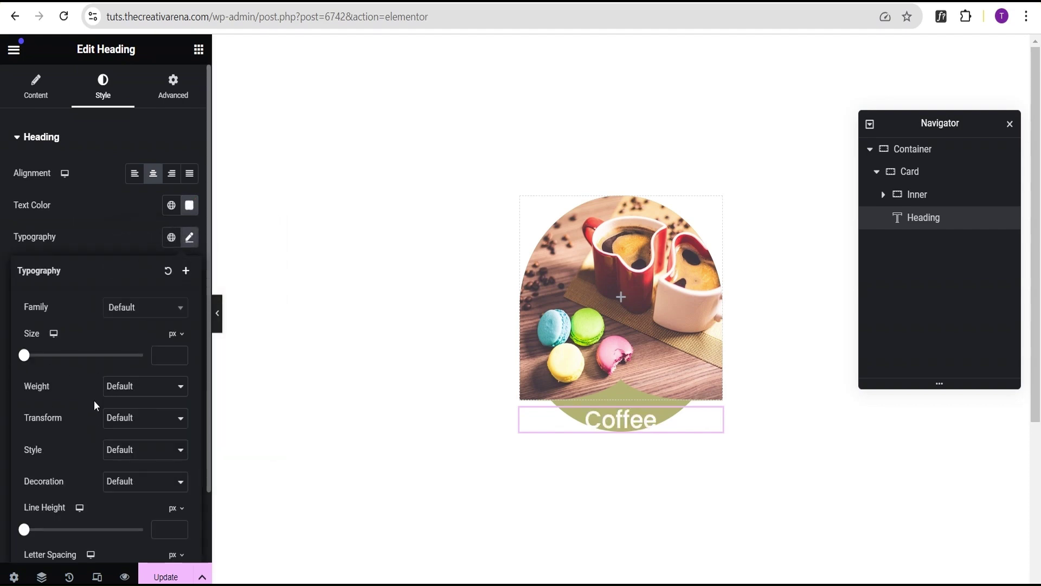
pyautogui.click(137, 394)
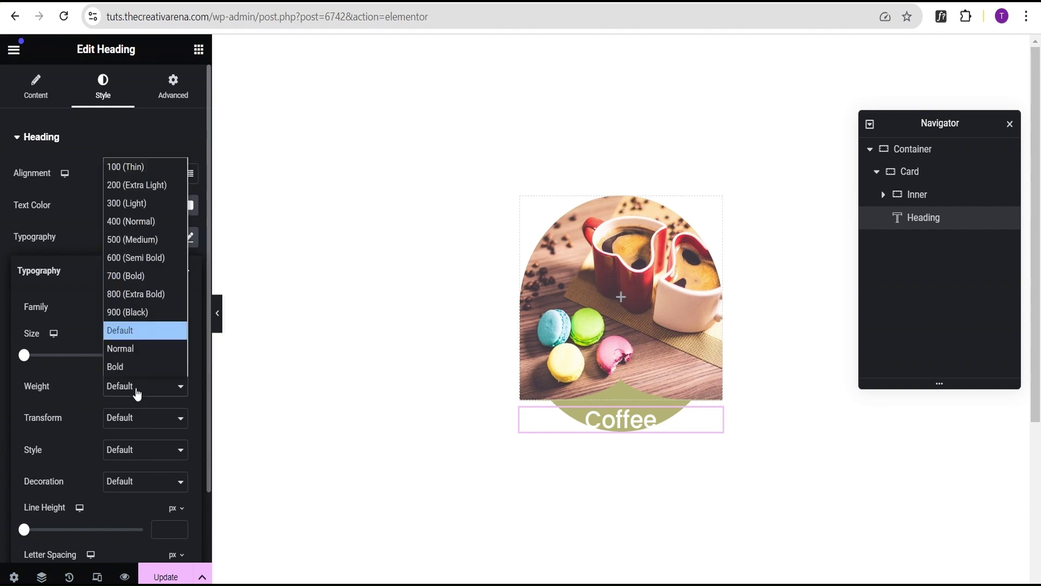
pyautogui.click(125, 258)
pyautogui.click(112, 208)
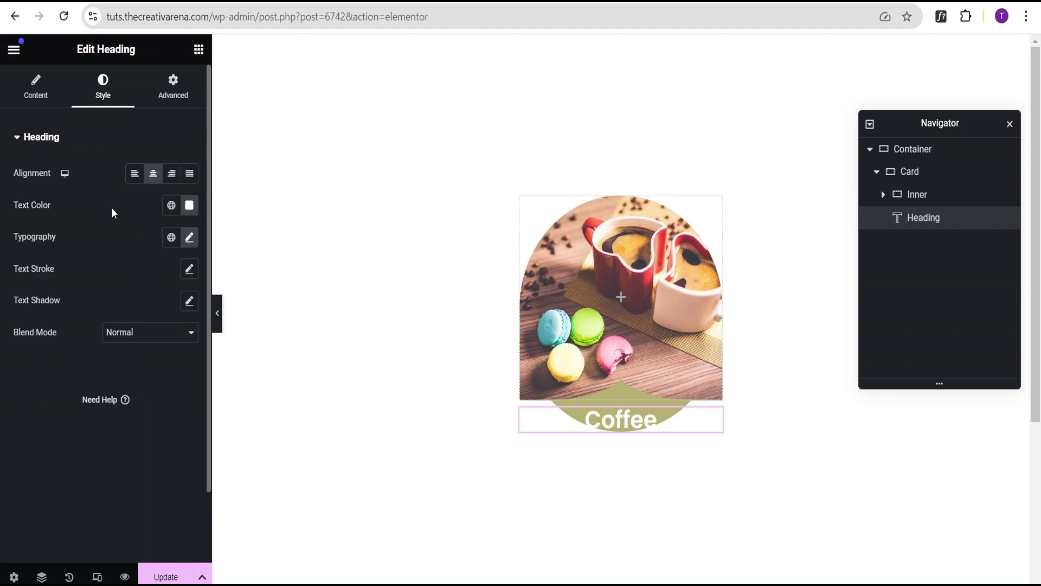
# Add a Text Editor widget directly below the Coffee heading and style its text centered and white
pyautogui.click(198, 50)
pyautogui.moveTo(54, 398); pyautogui.dragTo(614, 427)
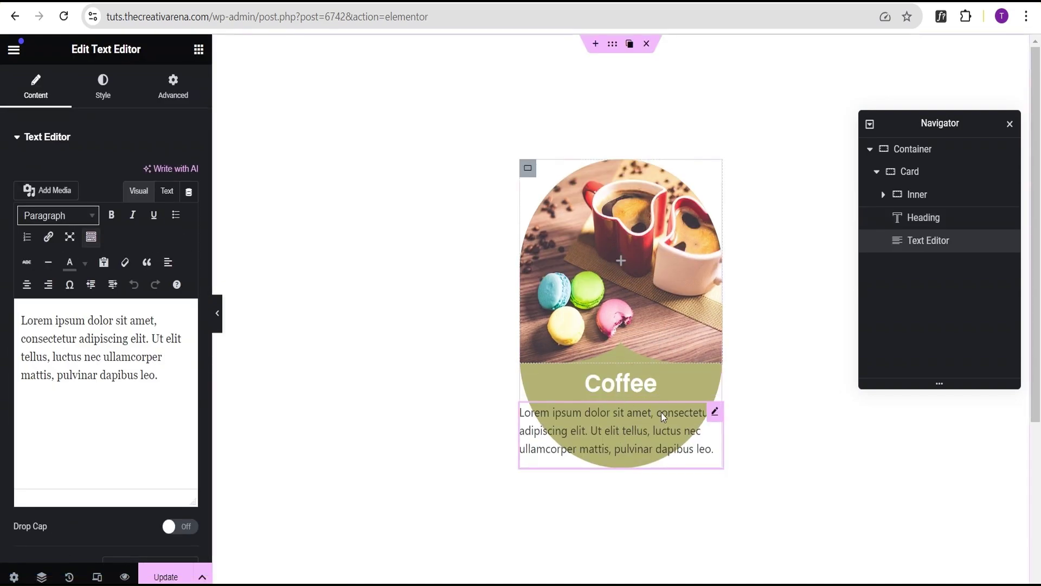
pyautogui.click(103, 94)
pyautogui.click(153, 173)
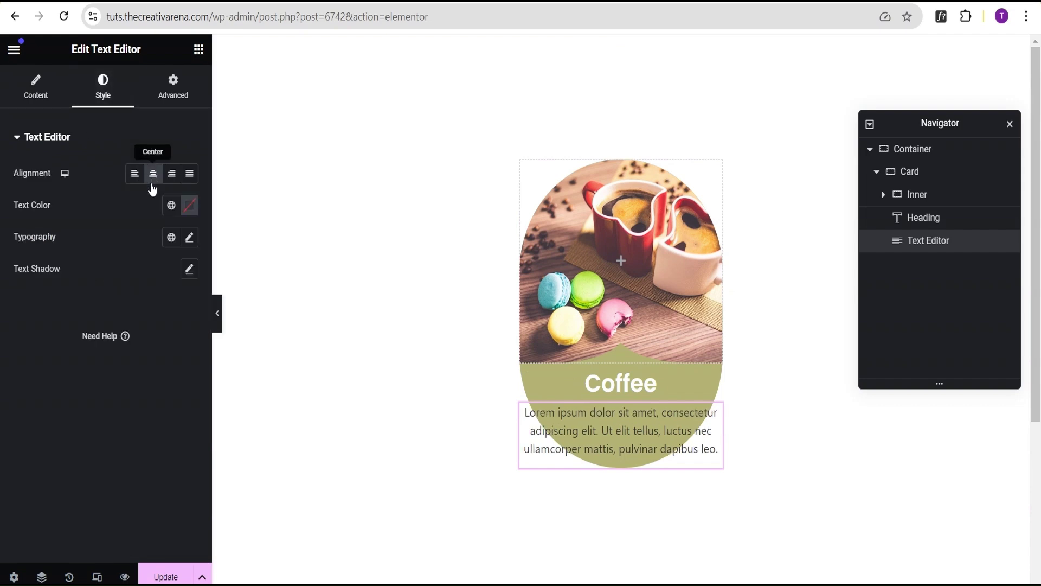
pyautogui.click(189, 205)
pyautogui.moveTo(189, 378); pyautogui.dragTo(79, 240)
pyautogui.click(70, 245)
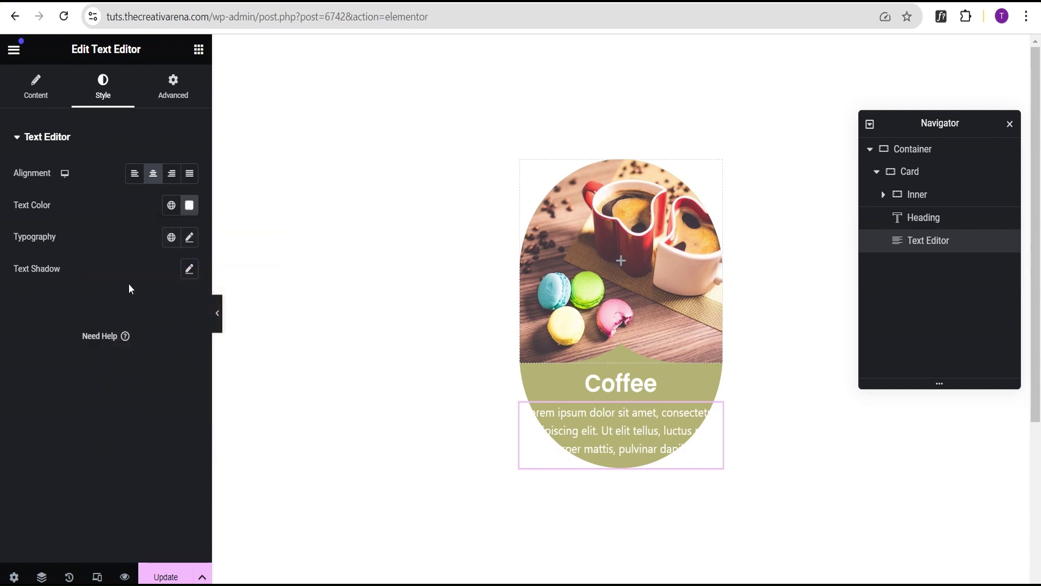
# Unlink the Text Editor's padding values and set them to 10 px top and bottom, 20 px right and left
pyautogui.click(173, 93)
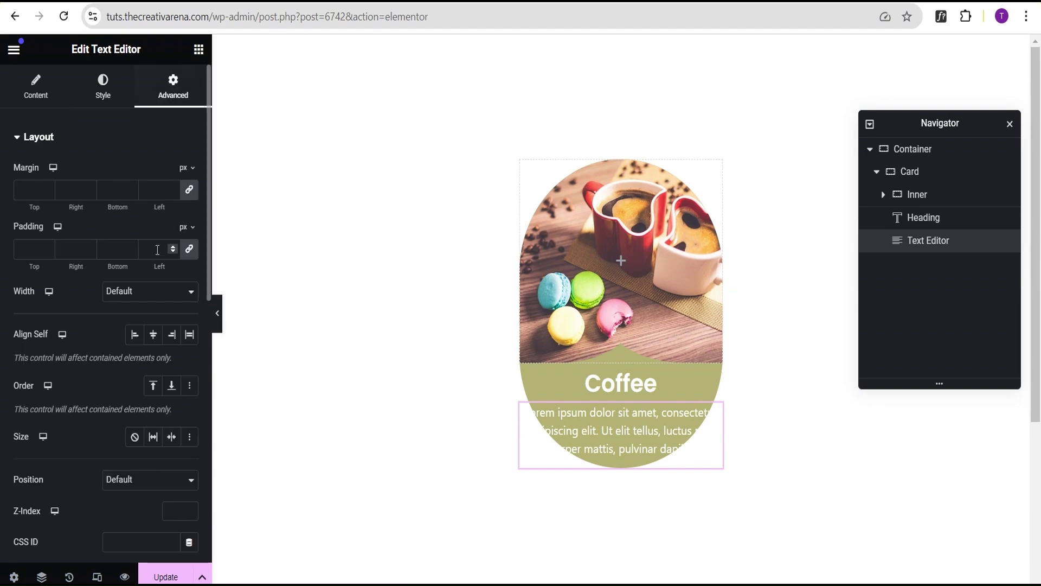
pyautogui.click(191, 249)
pyautogui.click(29, 250)
pyautogui.write('10')
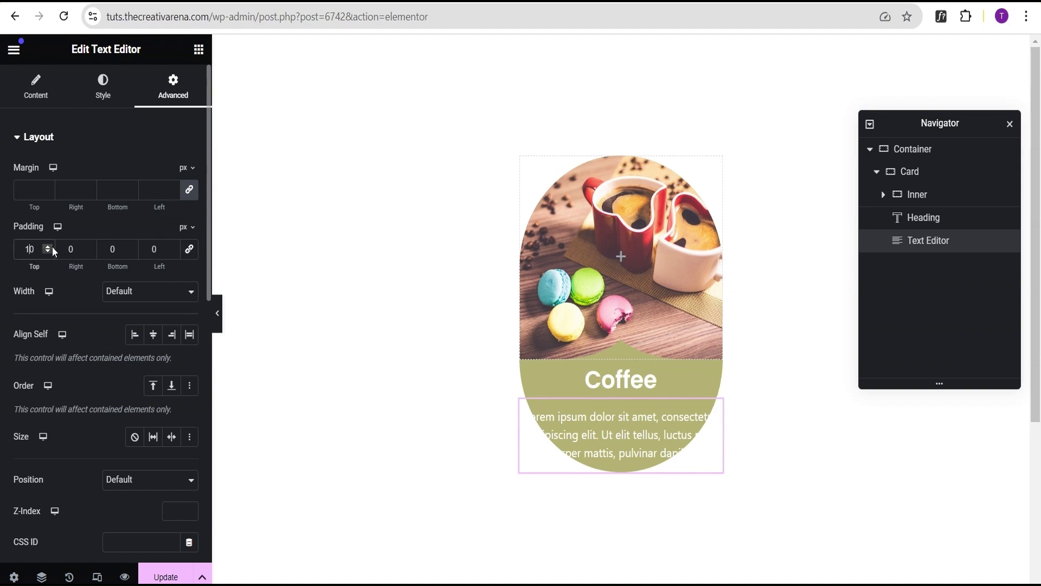
pyautogui.click(68, 249)
pyautogui.write('2')
pyautogui.click(108, 249)
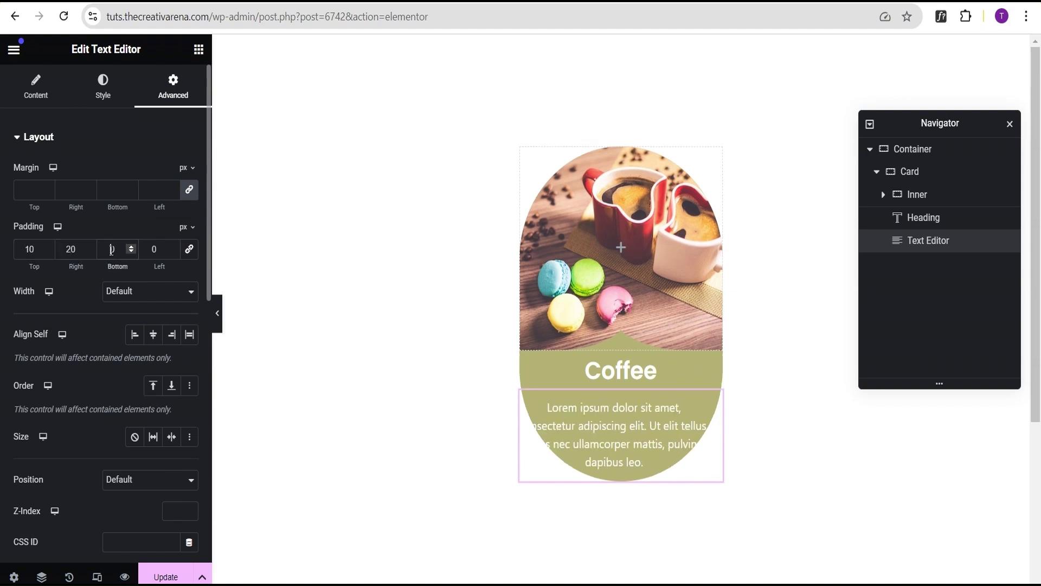
pyautogui.write('1')
pyautogui.click(148, 249)
pyautogui.write('2')
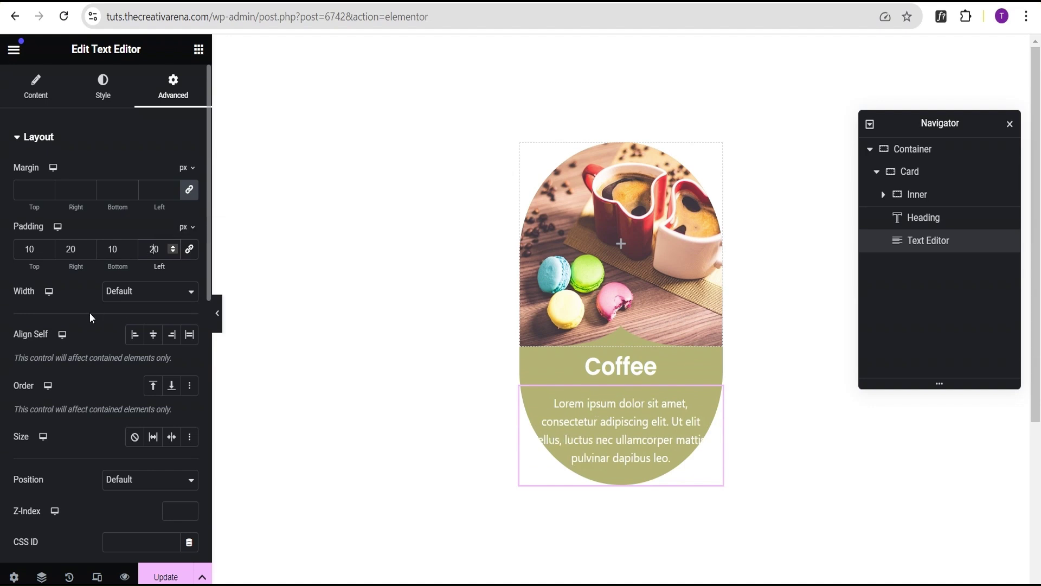
# Add a Button widget below the Text Editor in the Card container and center it
pyautogui.click(199, 53)
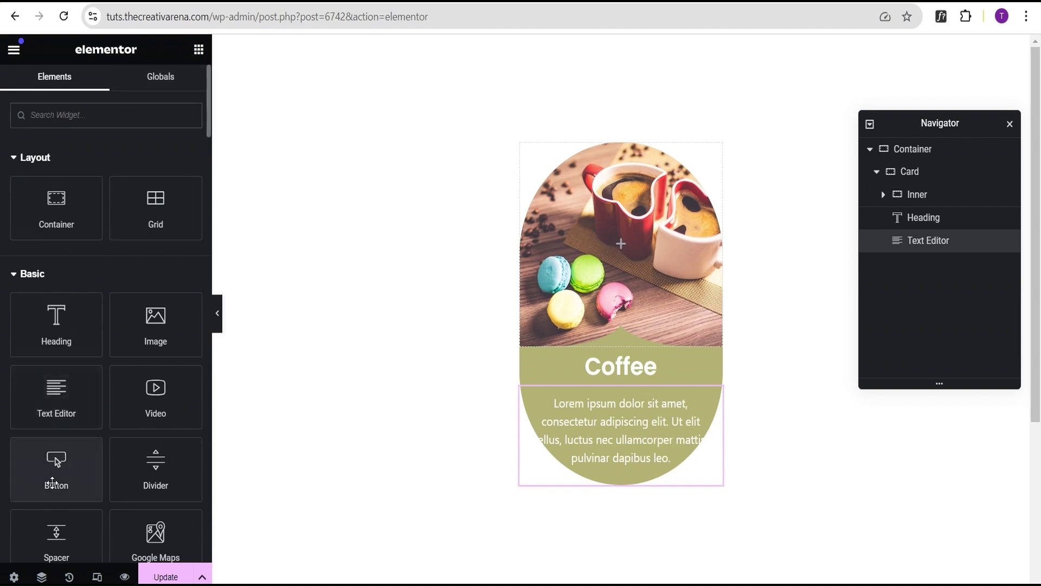
pyautogui.moveTo(54, 479); pyautogui.dragTo(624, 455)
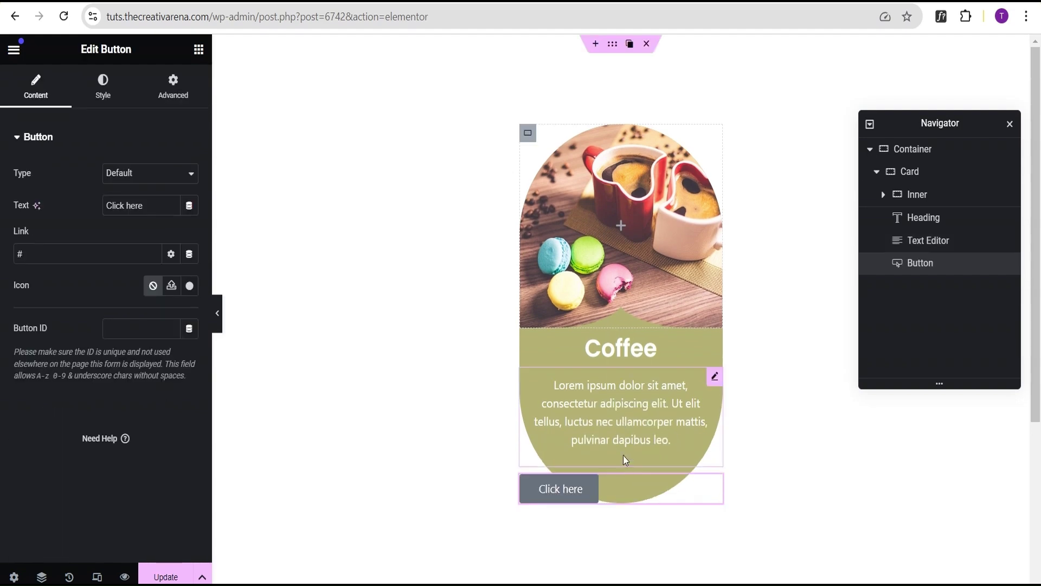
pyautogui.click(103, 86)
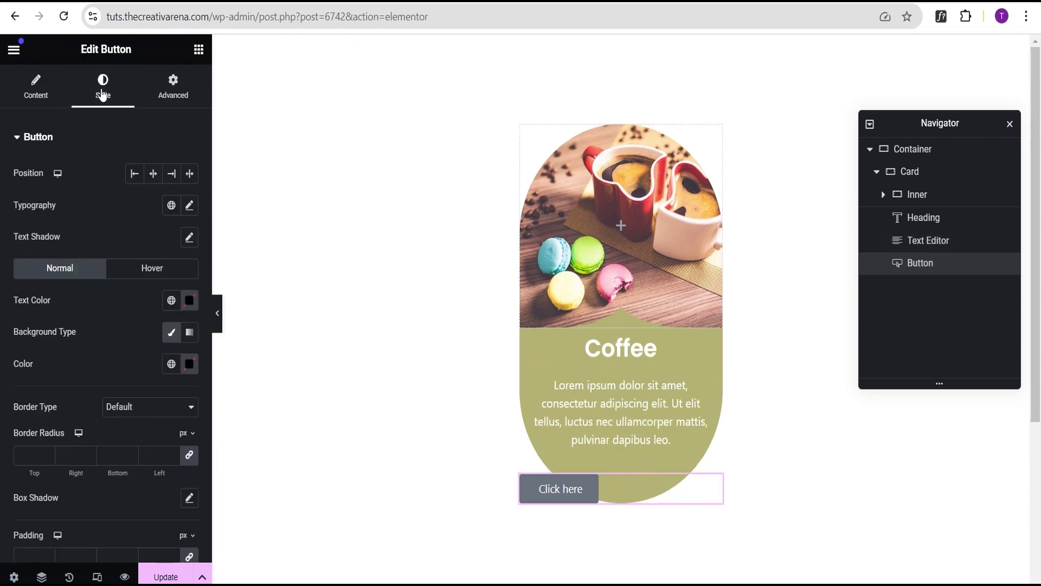
pyautogui.click(153, 174)
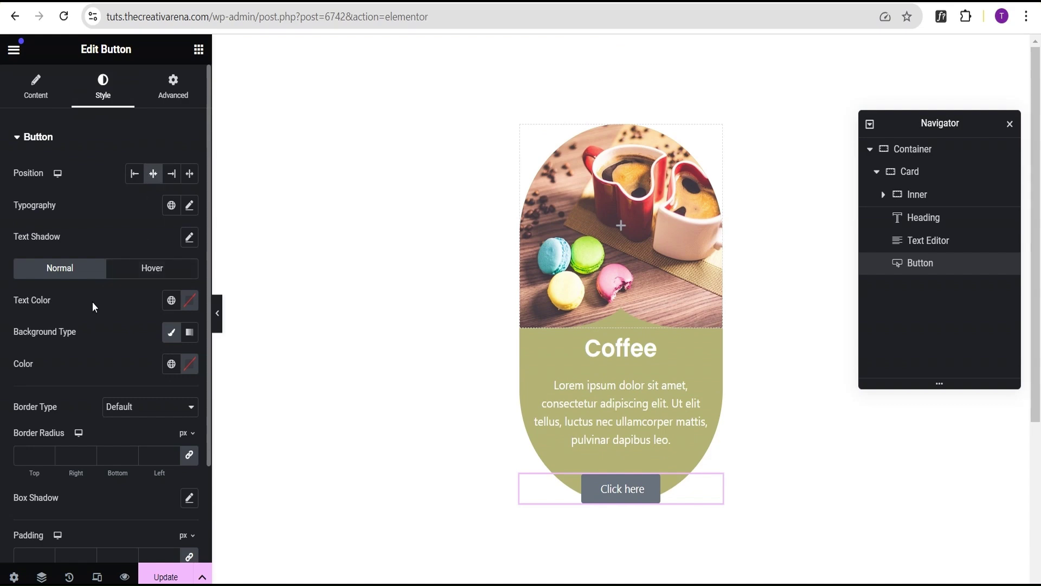
# Set the button's text color to black (#000000) and its background color to white
pyautogui.scroll(-2, 109, 314)
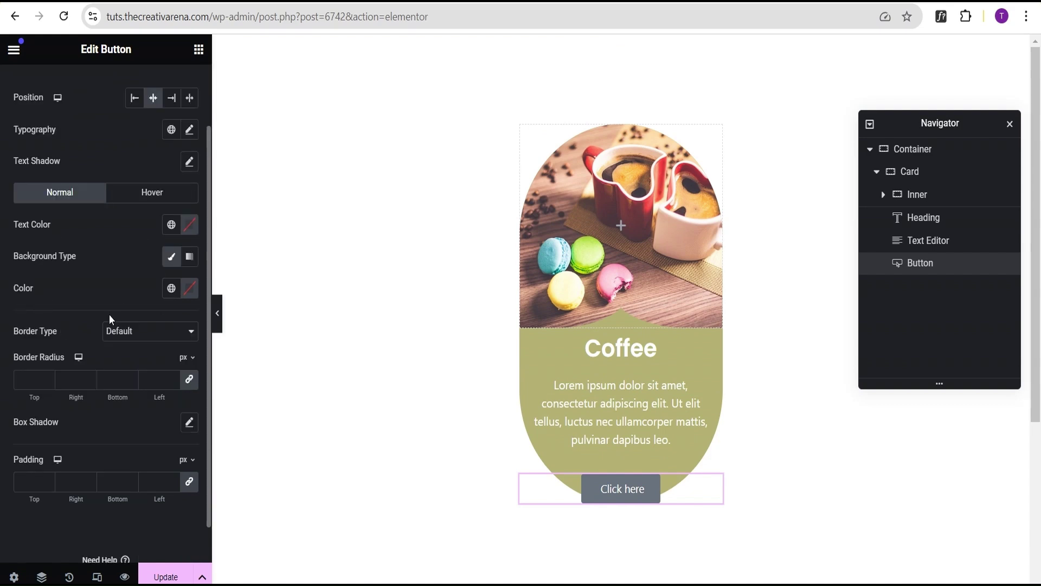
pyautogui.click(190, 225)
pyautogui.moveTo(202, 289); pyautogui.dragTo(124, 399)
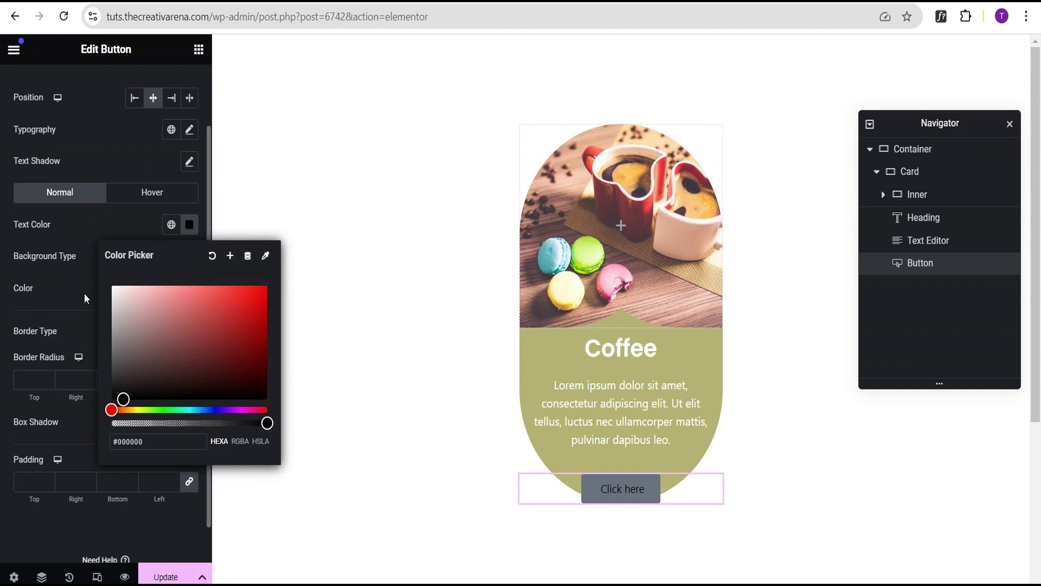
pyautogui.click(68, 239)
pyautogui.click(190, 288)
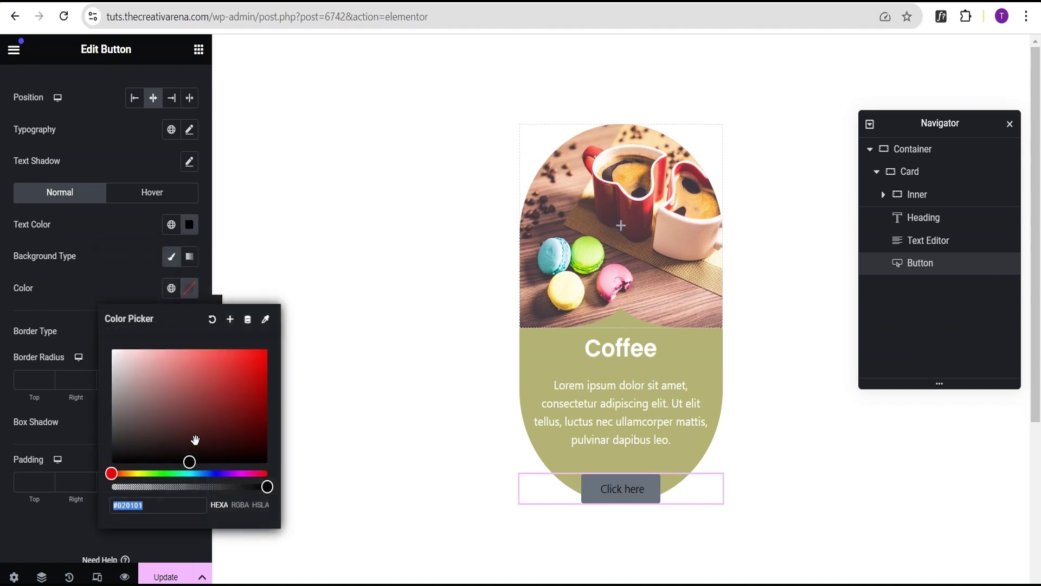
pyautogui.moveTo(196, 440); pyautogui.dragTo(109, 344)
pyautogui.click(98, 251)
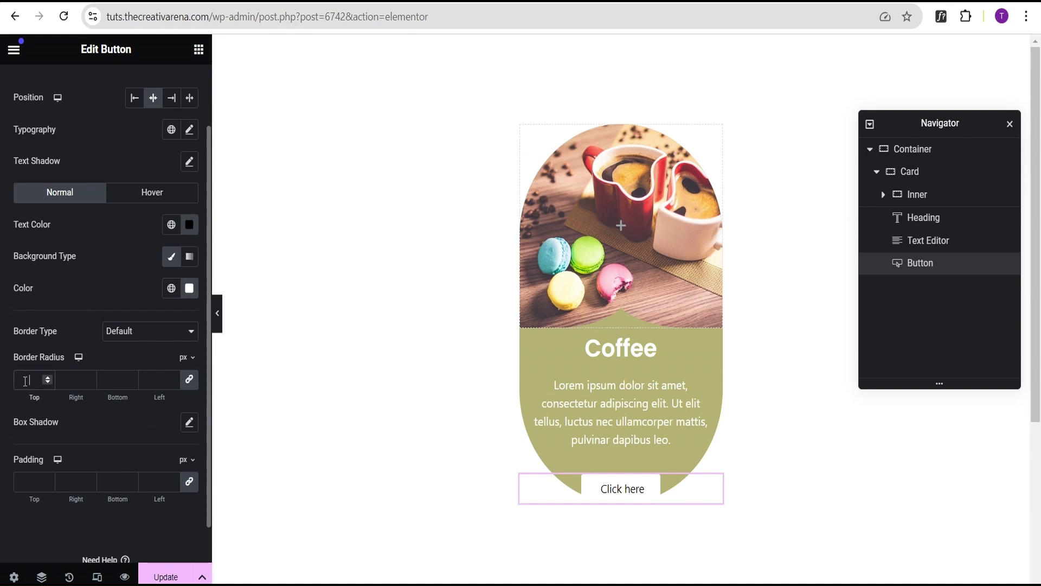
# Round the button with a 20 px border radius on all corners and preview the card without the editing panels
pyautogui.write('20')
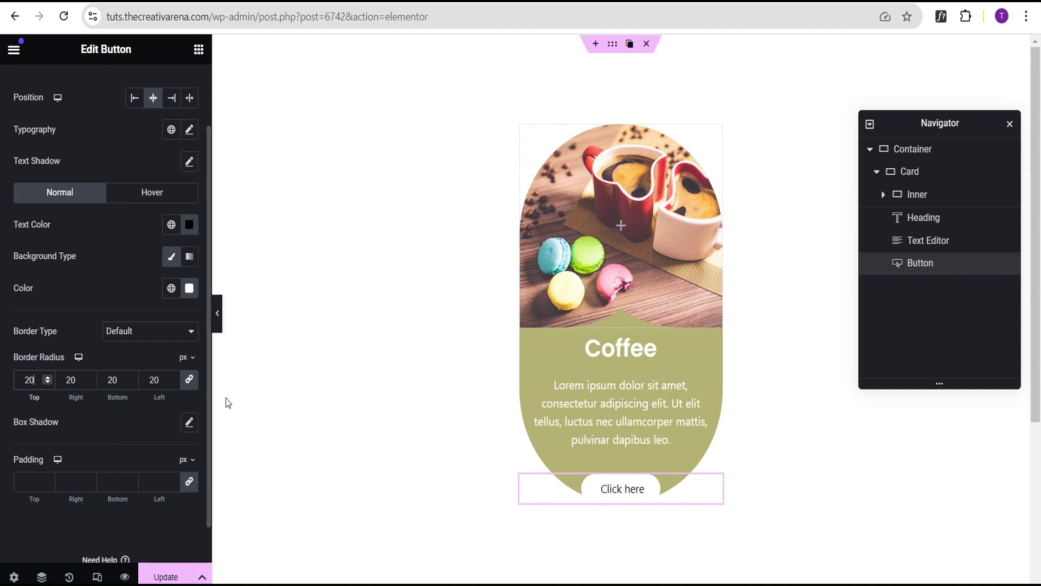
pyautogui.click(217, 313)
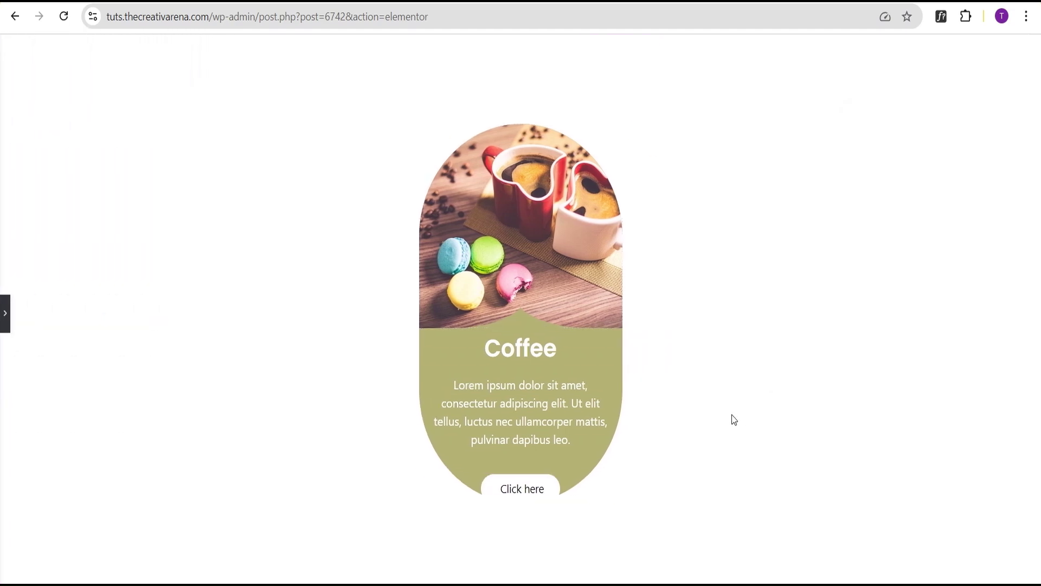
pyautogui.click(5, 313)
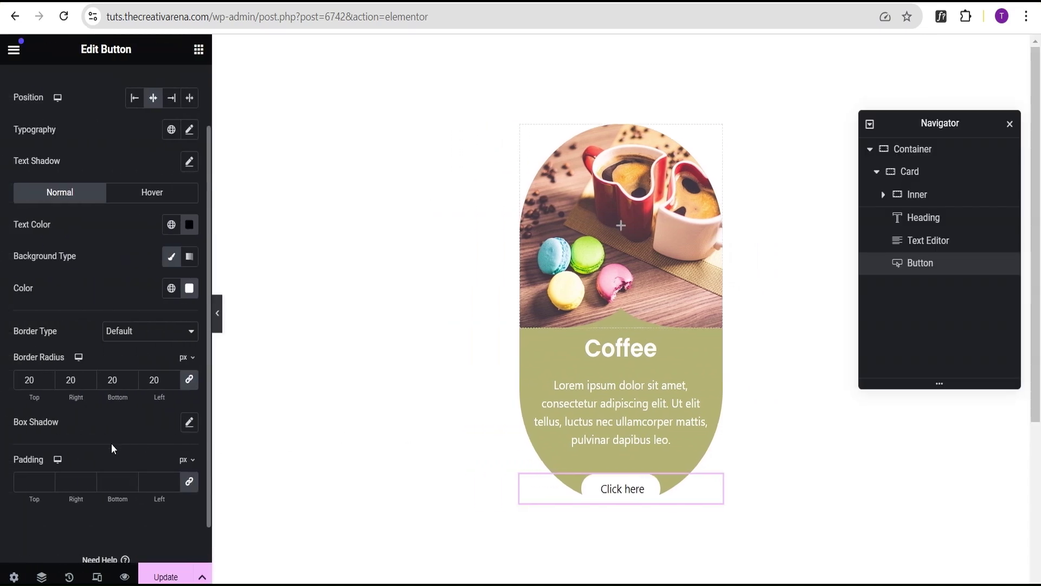
# Unlink the button's margin values and set its bottom margin to 40 px
pyautogui.scroll(3, 112, 444)
pyautogui.click(165, 87)
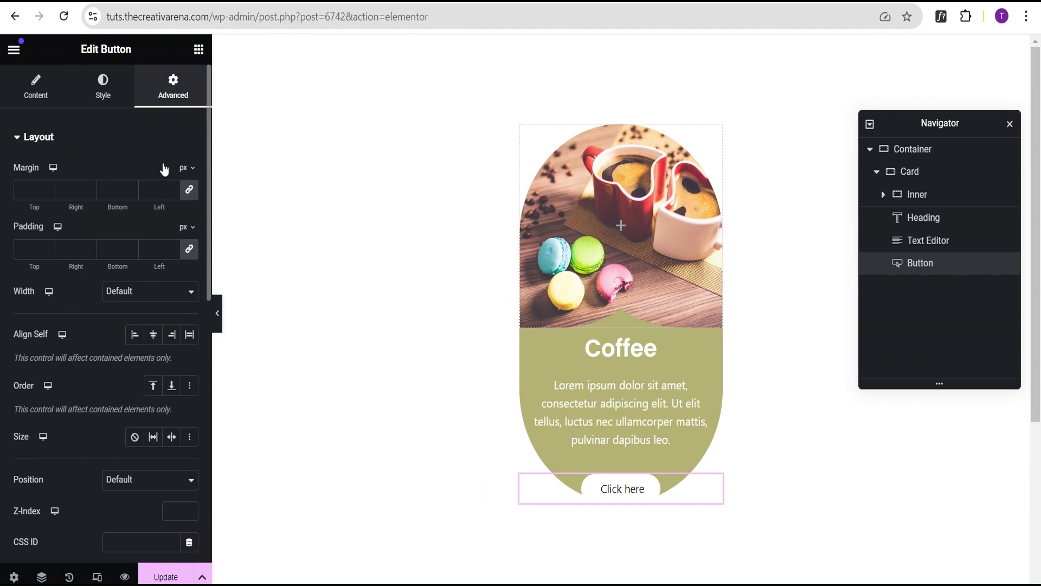
pyautogui.click(190, 189)
pyautogui.click(107, 196)
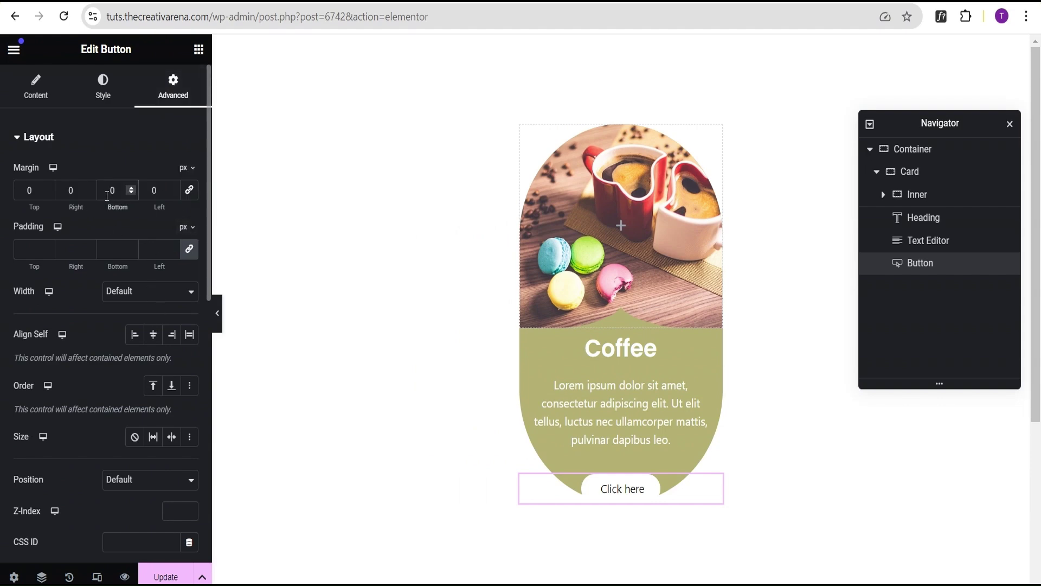
pyautogui.write('4')
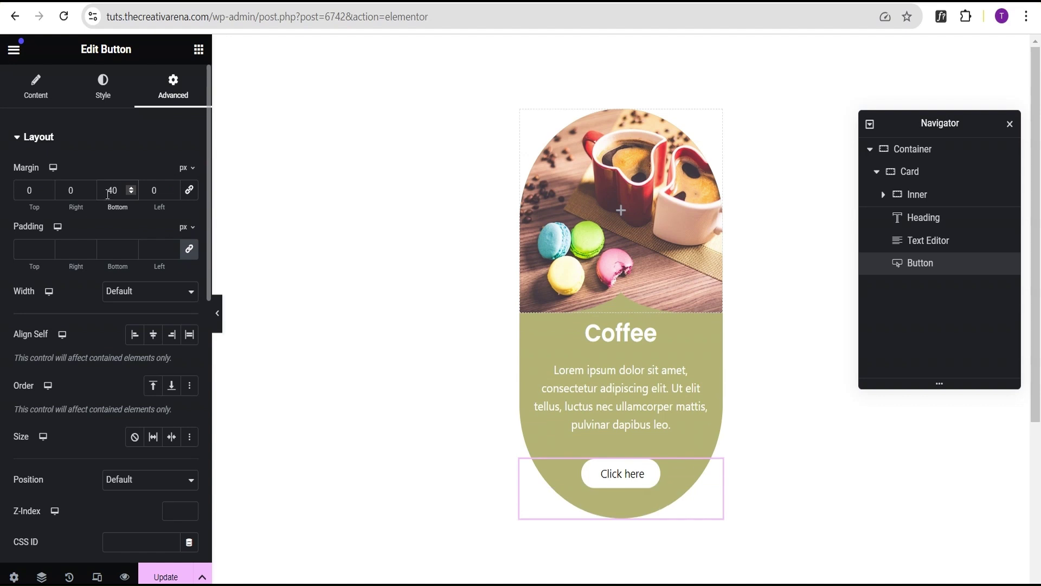
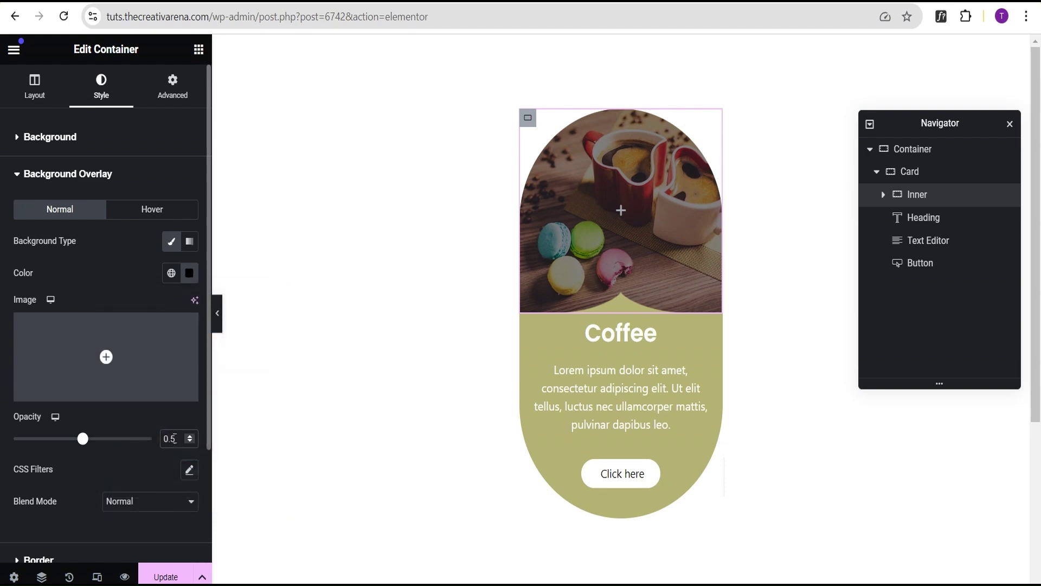
# Set the opacity of the Inner container's black background overlay to 0.3
pyautogui.write('3')
pyautogui.click(131, 467)
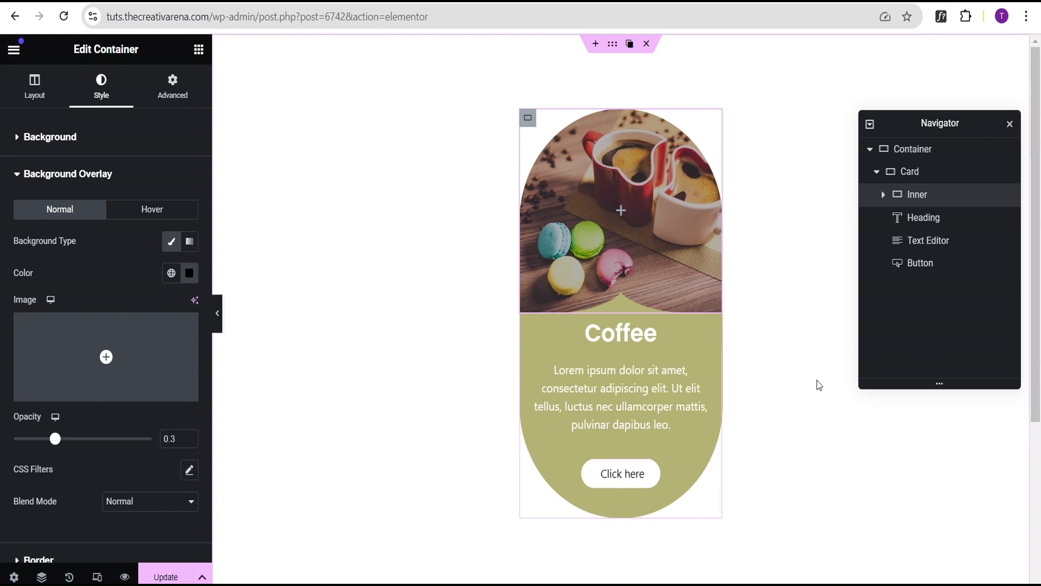
# Add a box shadow to the Card container's normal state in the fully opaque color #dedea1
pyautogui.click(932, 173)
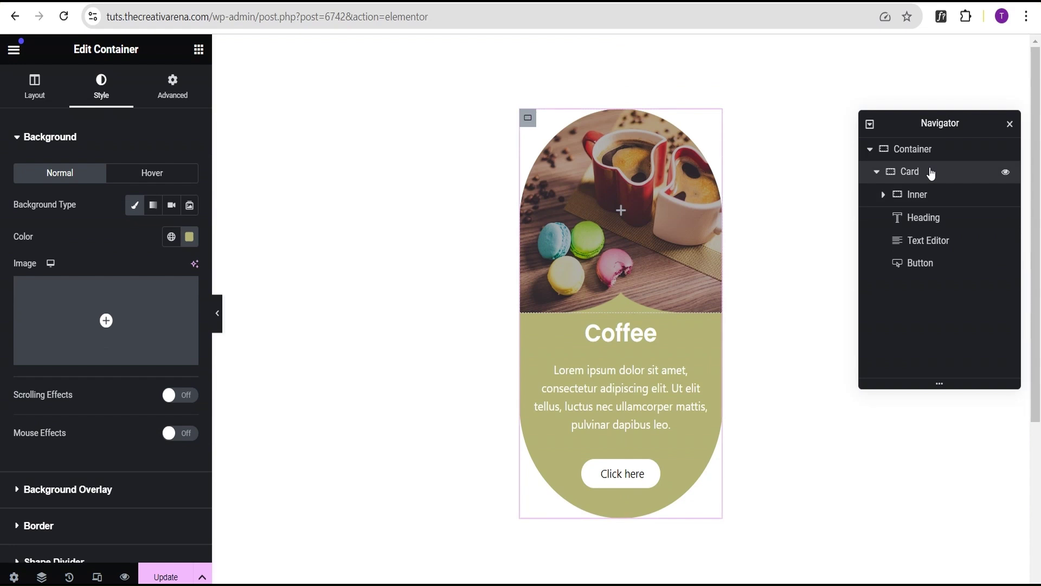
pyautogui.click(73, 138)
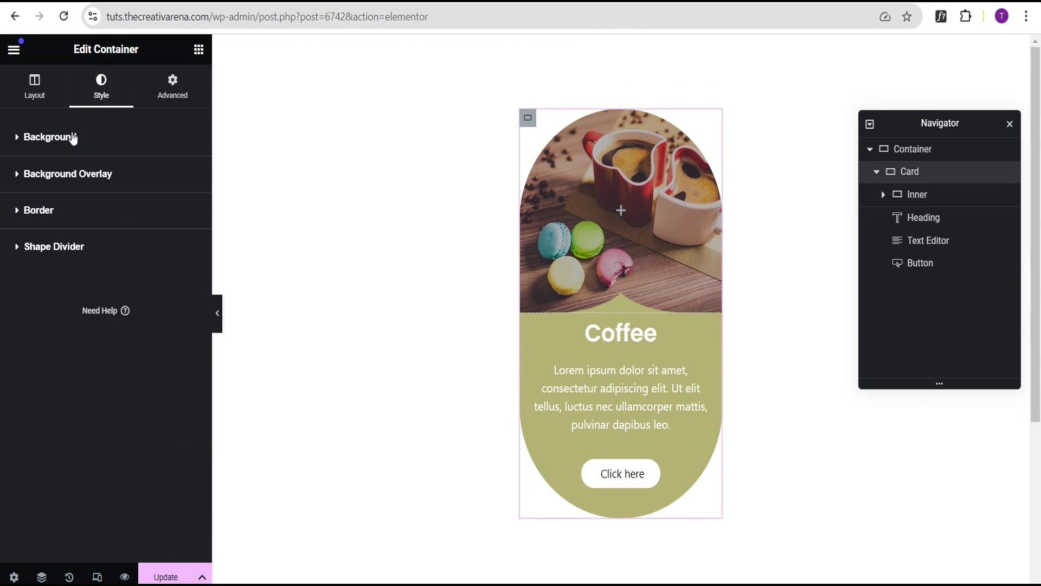
pyautogui.click(72, 217)
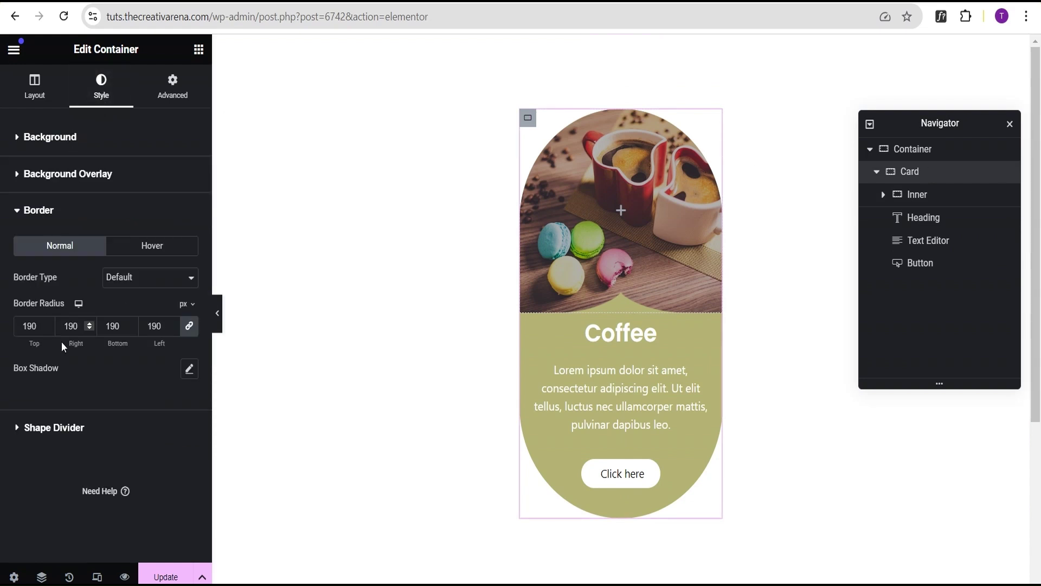
pyautogui.click(190, 370)
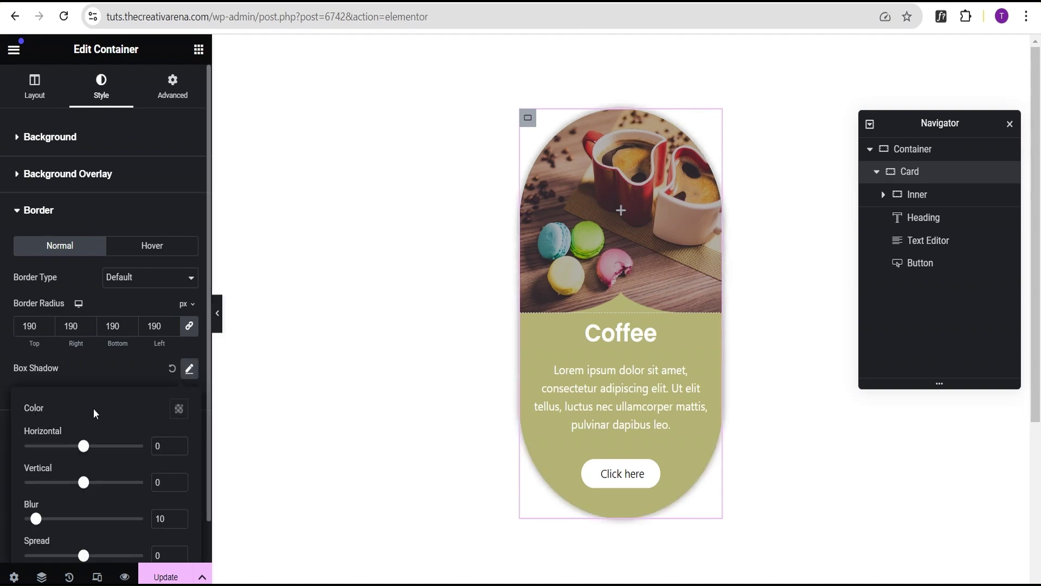
pyautogui.click(179, 410)
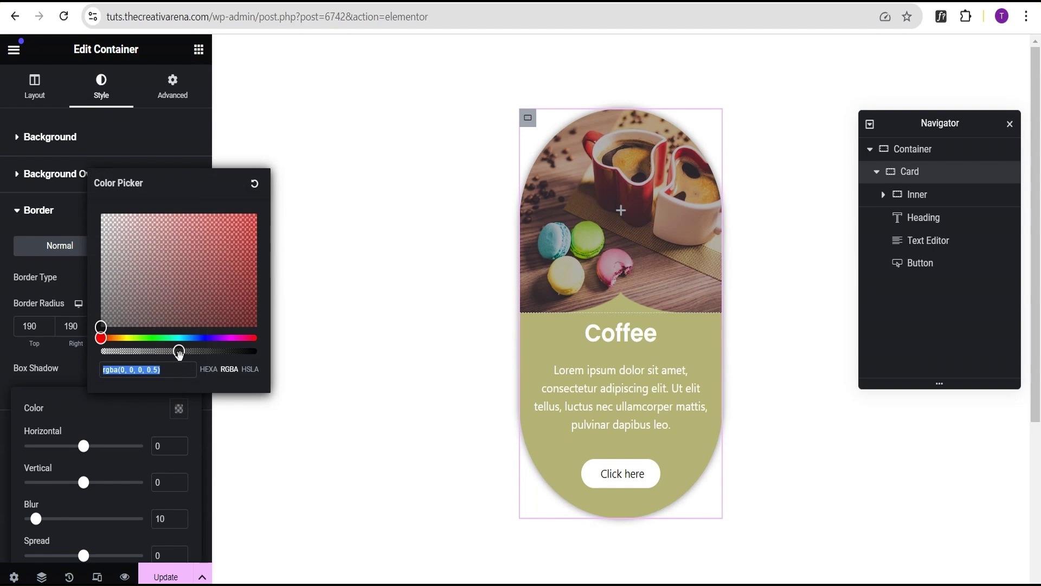
pyautogui.moveTo(183, 353); pyautogui.dragTo(257, 353)
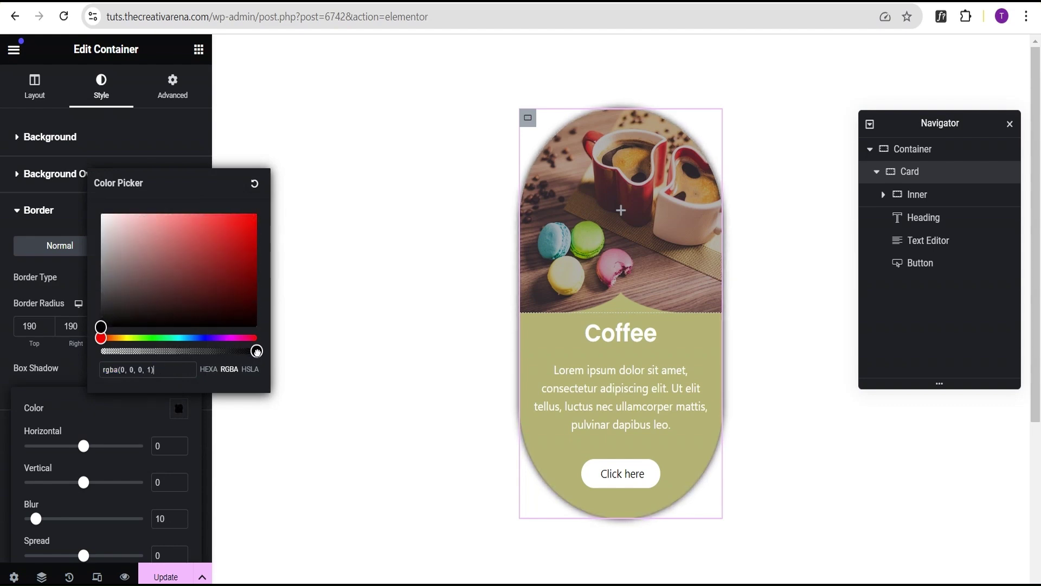
pyautogui.tripleClick(161, 371)
pyautogui.click(210, 370)
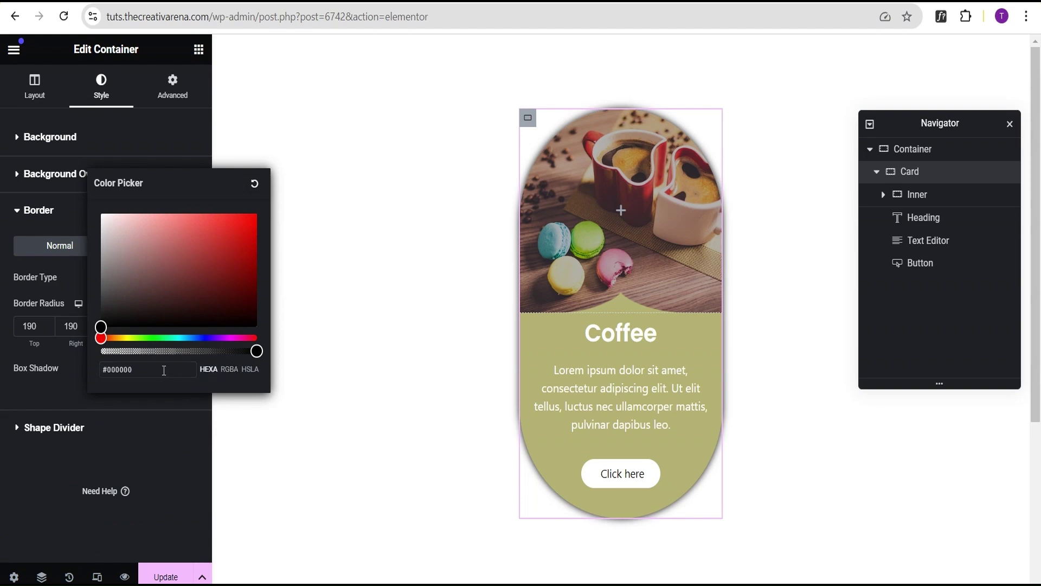
pyautogui.tripleClick(121, 369)
pyautogui.write('dedea1')
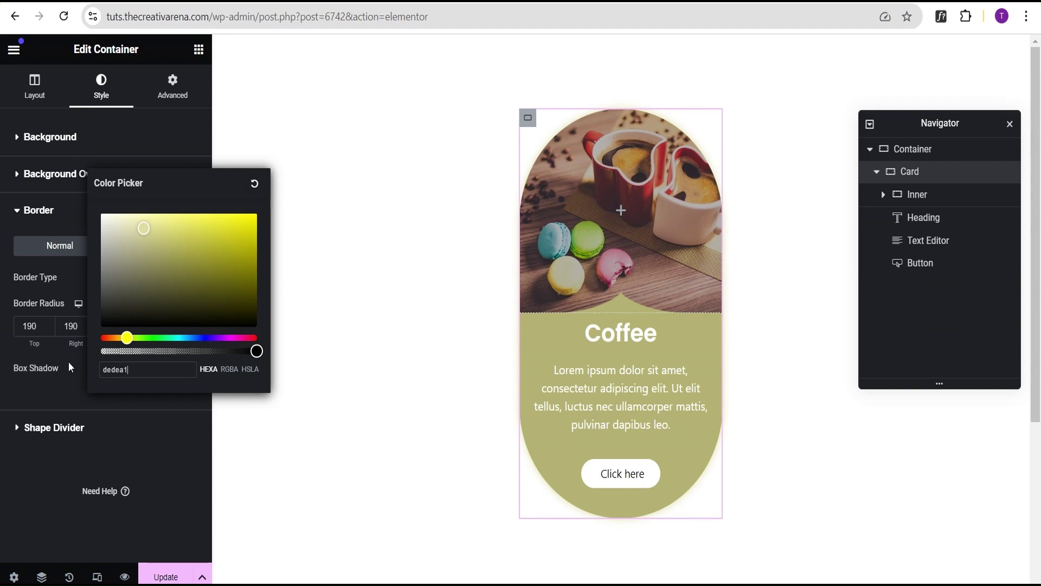
pyautogui.click(69, 364)
# Set the Card's box shadow blur to 0 and vertical offset to 10, and preview the card without the editing panels
pyautogui.click(190, 371)
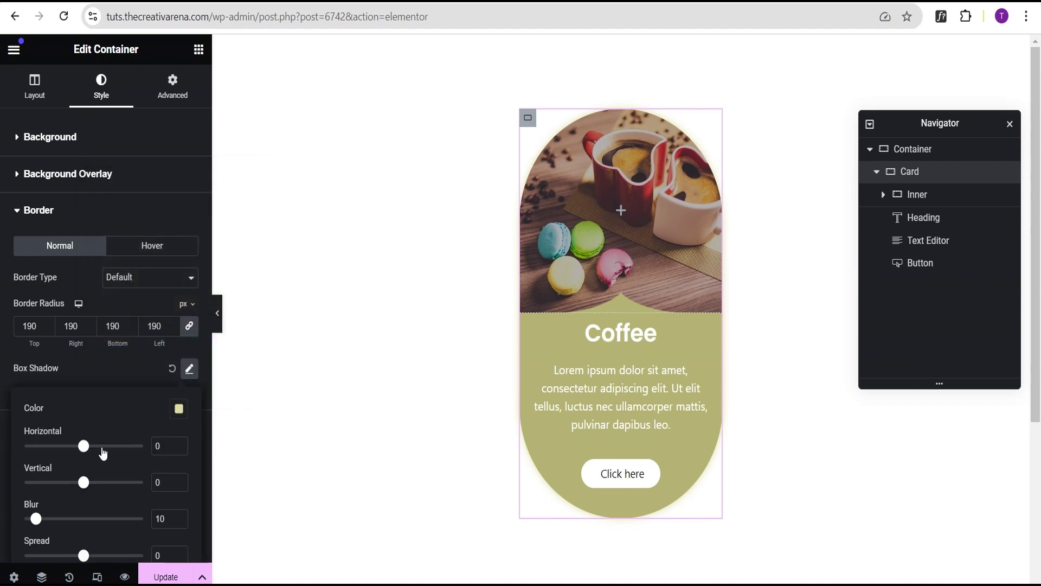
pyautogui.scroll(-1, 102, 455)
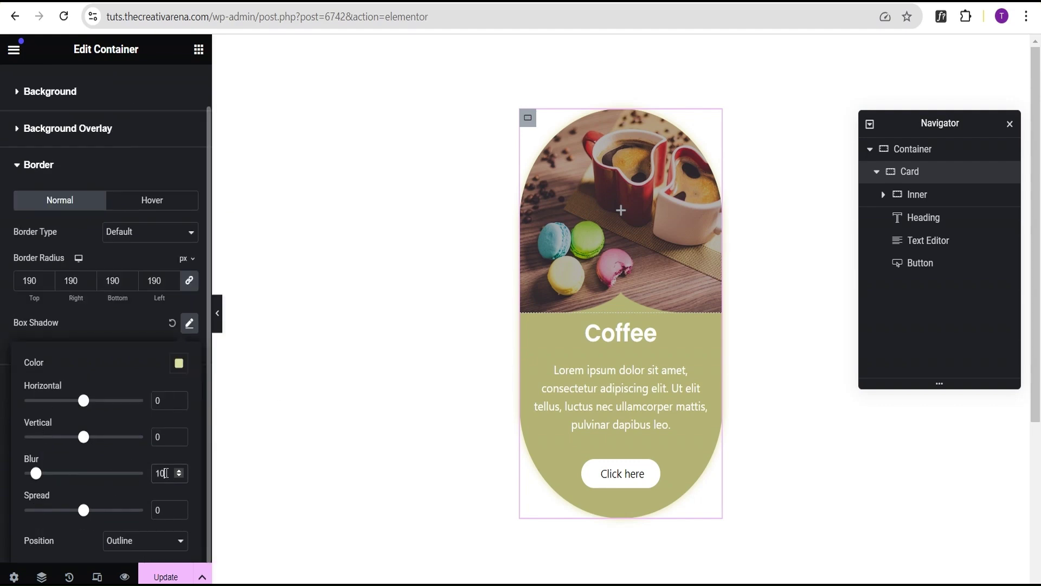
pyautogui.moveTo(166, 473); pyautogui.dragTo(156, 473)
pyautogui.press('BackSpace')
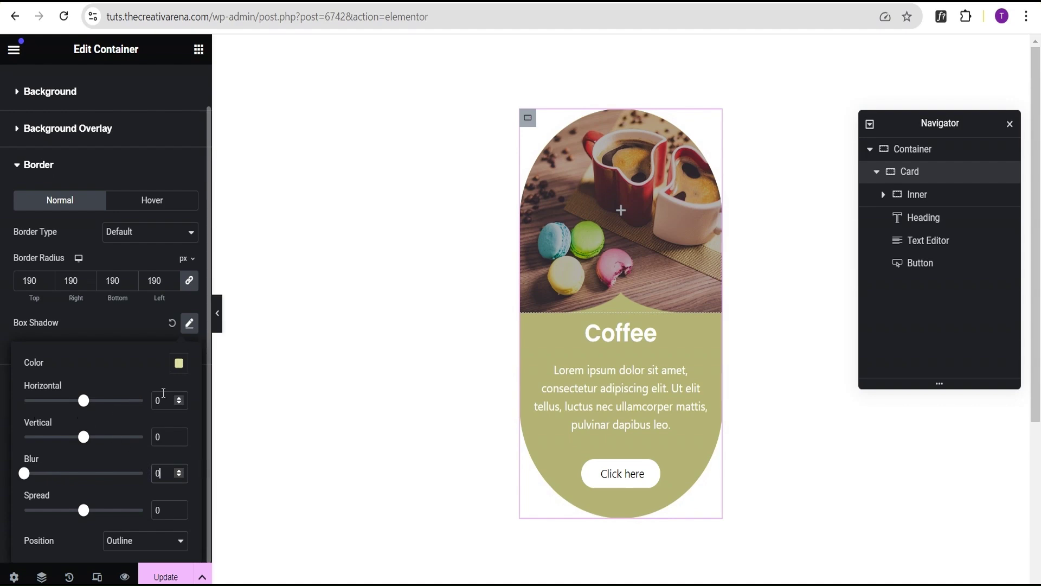
pyautogui.click(155, 436)
pyautogui.write('1')
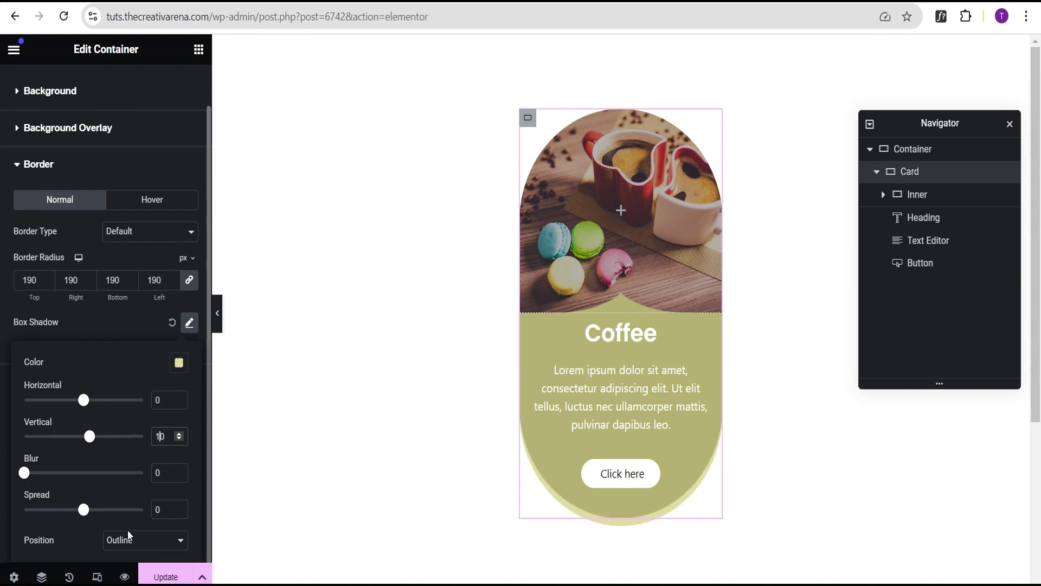
pyautogui.click(219, 323)
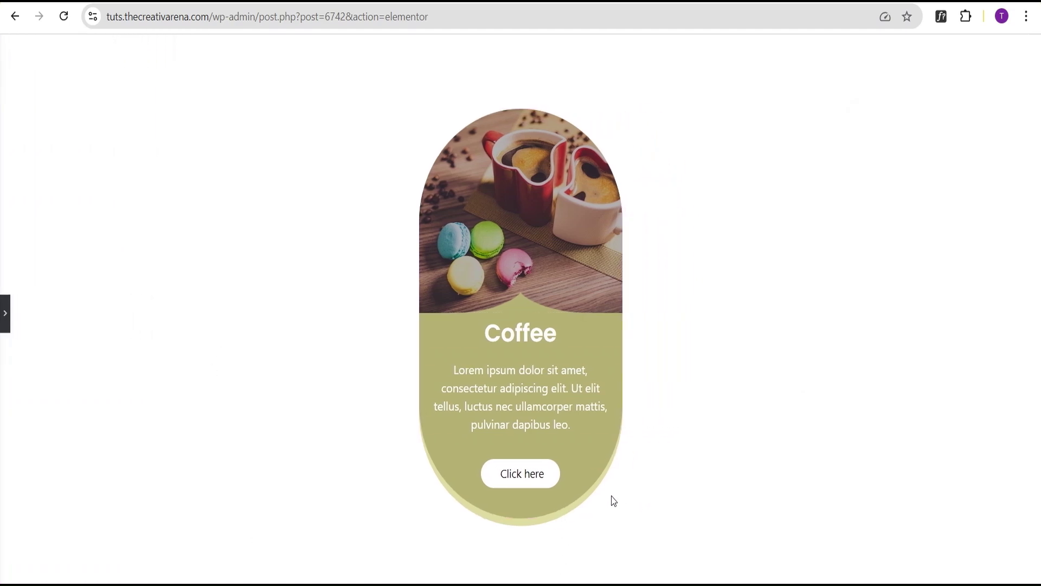
# Add a hover-state box shadow to the Card container in fully opaque white (#FFFFFF)
pyautogui.click(5, 317)
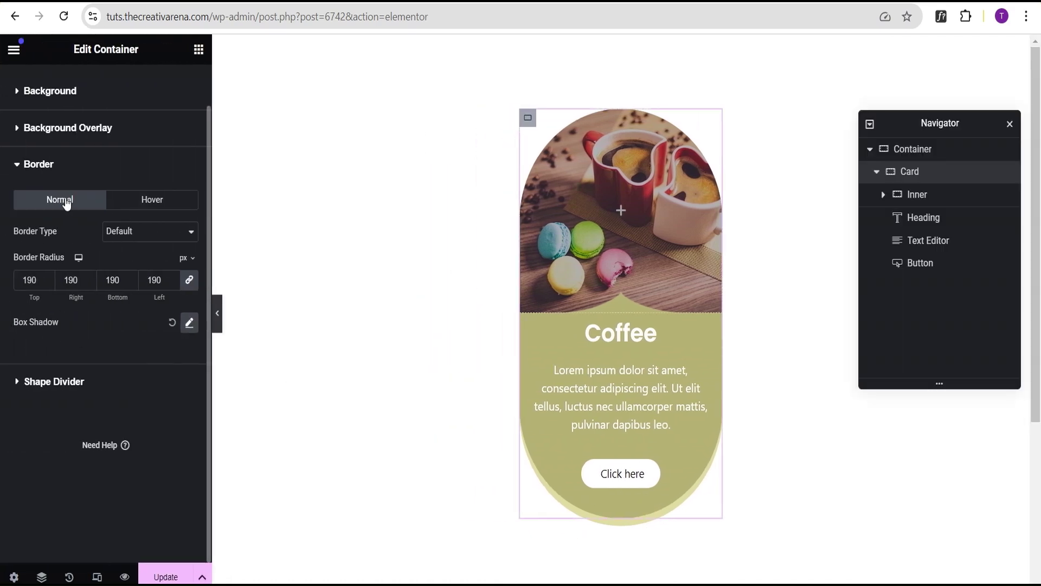
pyautogui.click(145, 201)
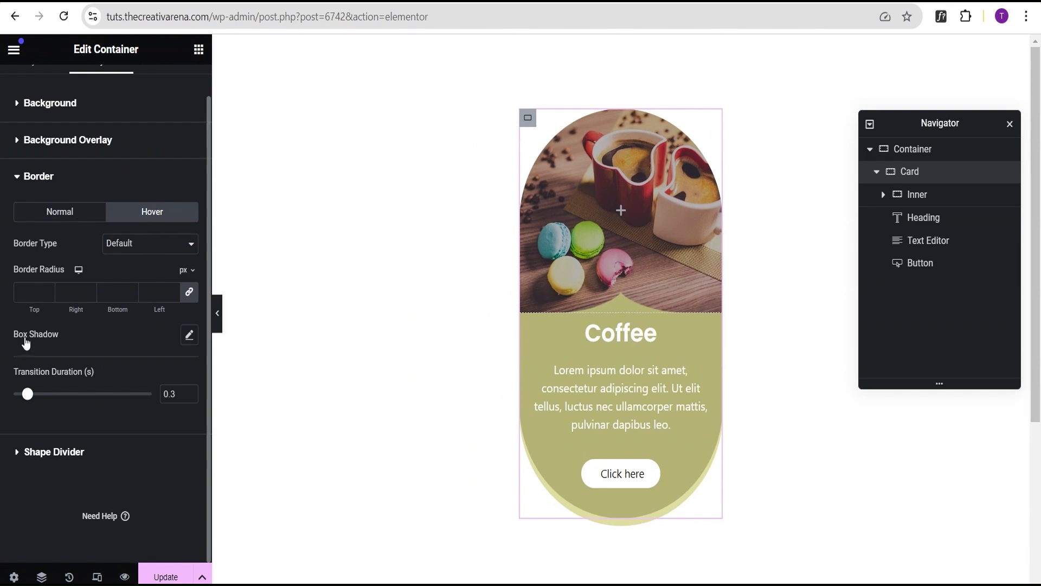
pyautogui.click(189, 334)
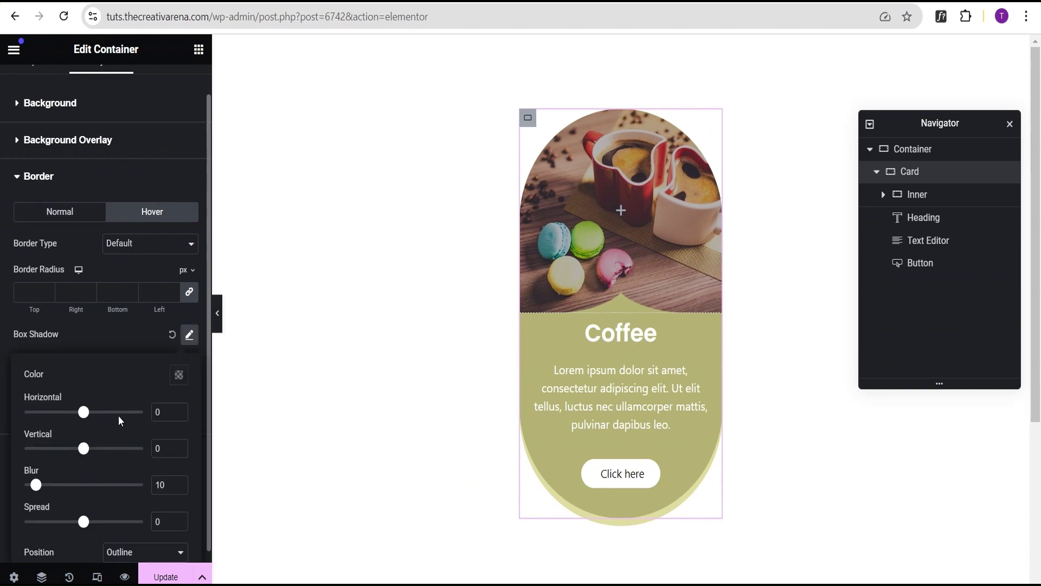
pyautogui.click(179, 363)
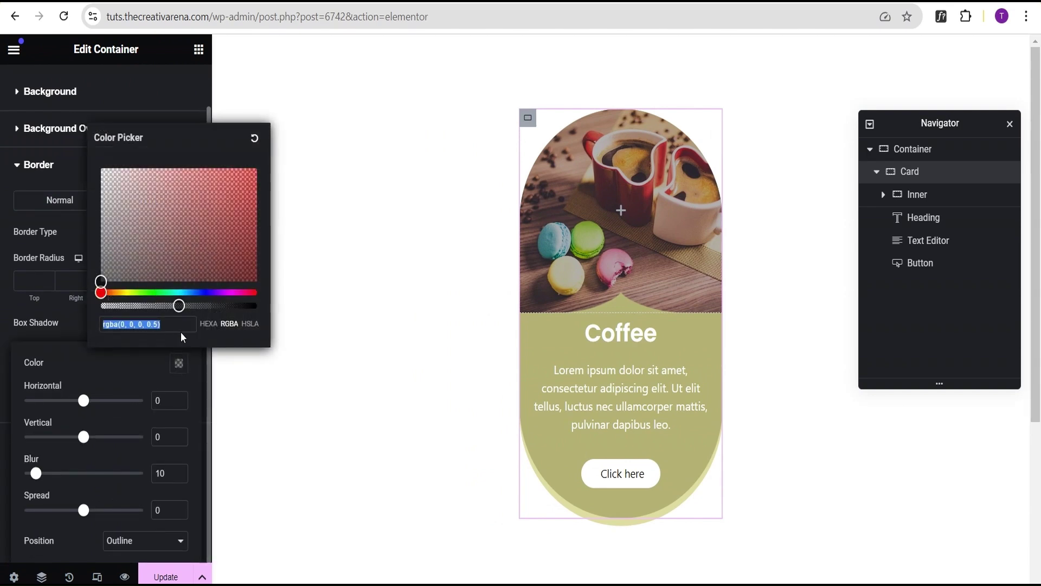
pyautogui.moveTo(179, 305); pyautogui.dragTo(261, 307)
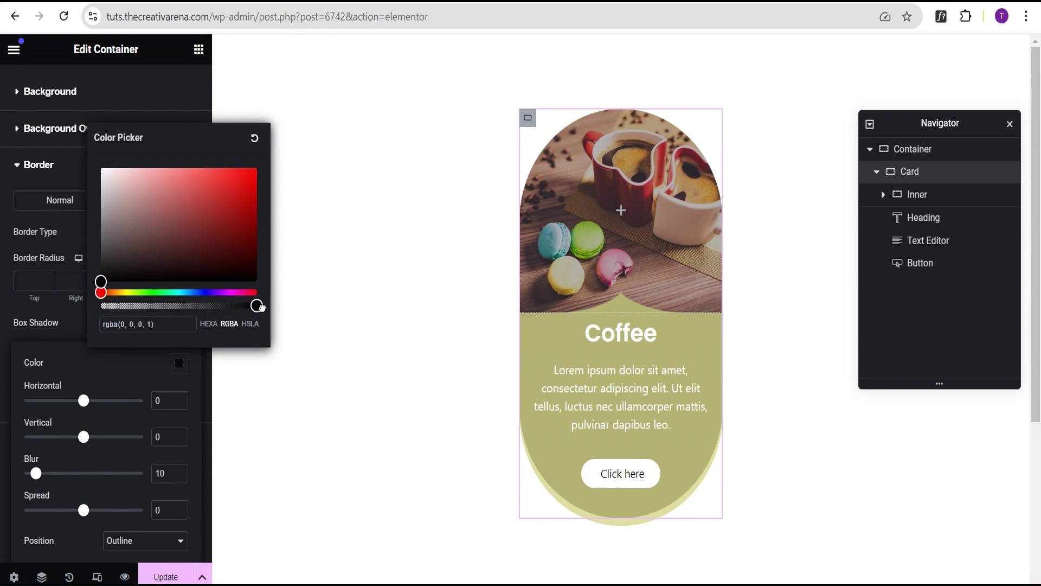
pyautogui.click(208, 324)
pyautogui.moveTo(101, 282); pyautogui.dragTo(100, 168)
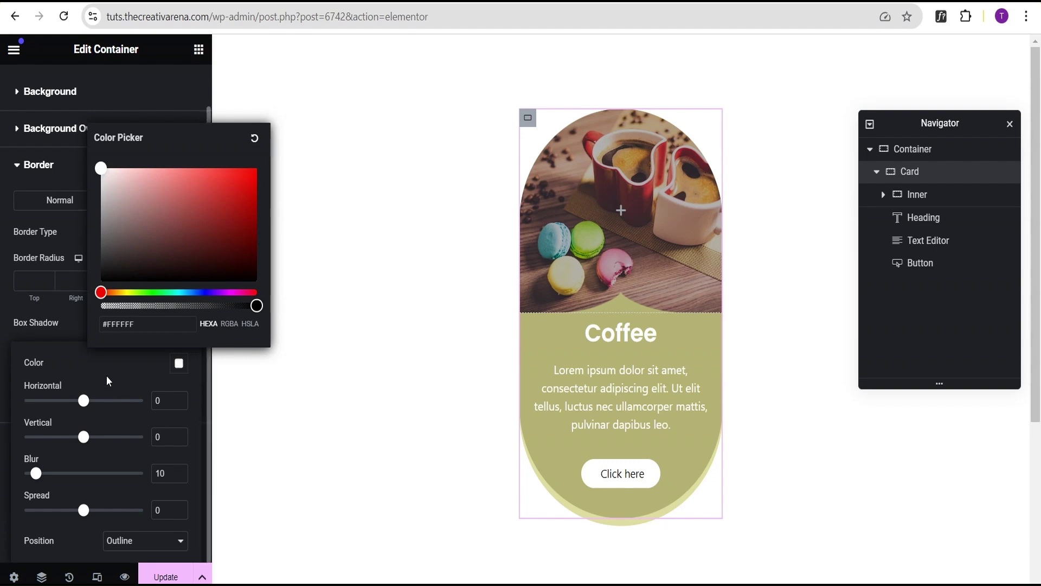
pyautogui.moveTo(107, 376); pyautogui.dragTo(57, 428)
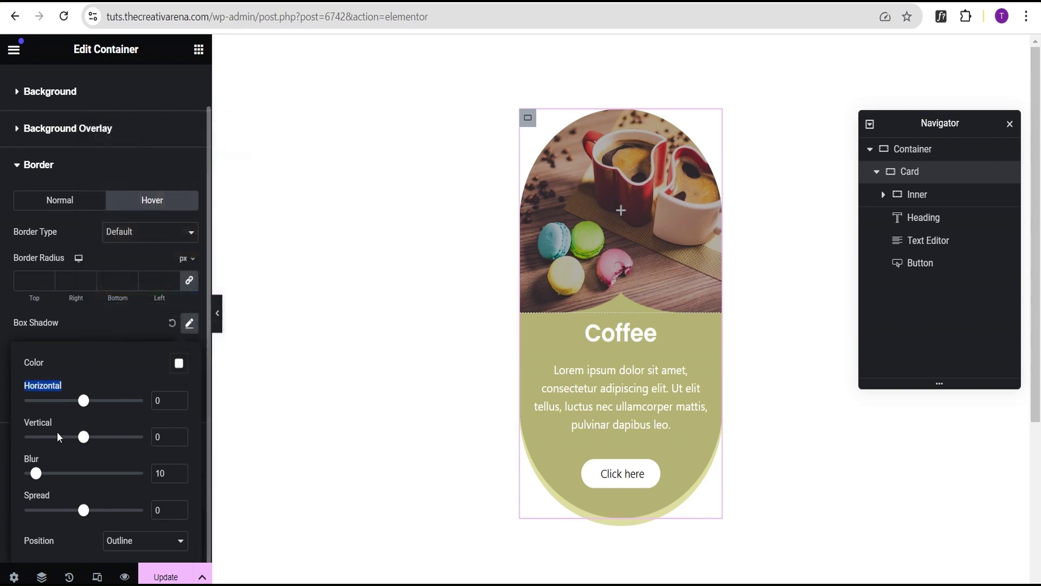
# Set the hover box shadow's vertical offset to 10 and blur to 0, and preview the card without the editing panels
pyautogui.click(156, 437)
pyautogui.write('1')
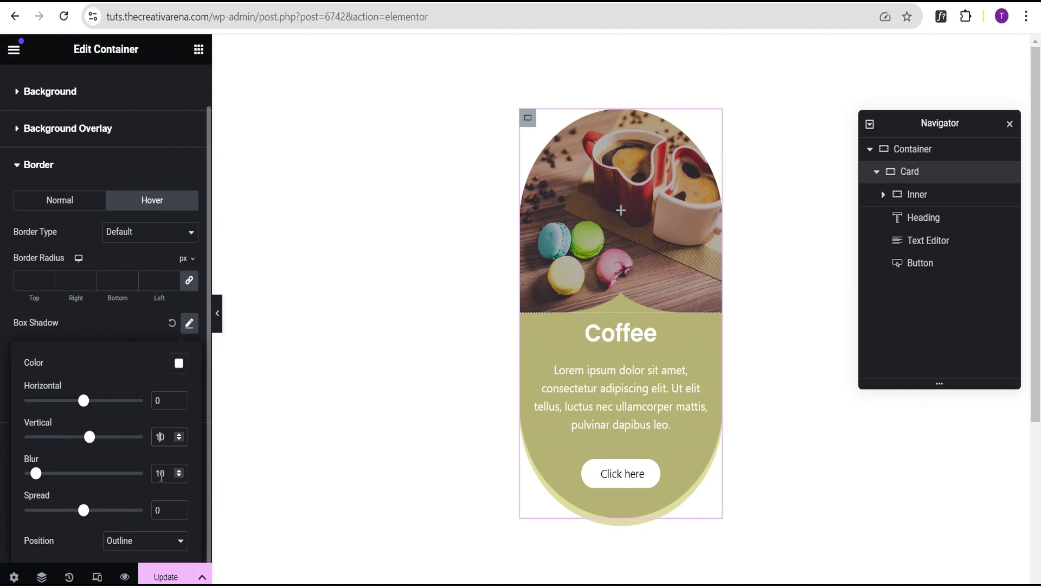
pyautogui.click(157, 473)
pyautogui.press('Delete')
pyautogui.click(114, 316)
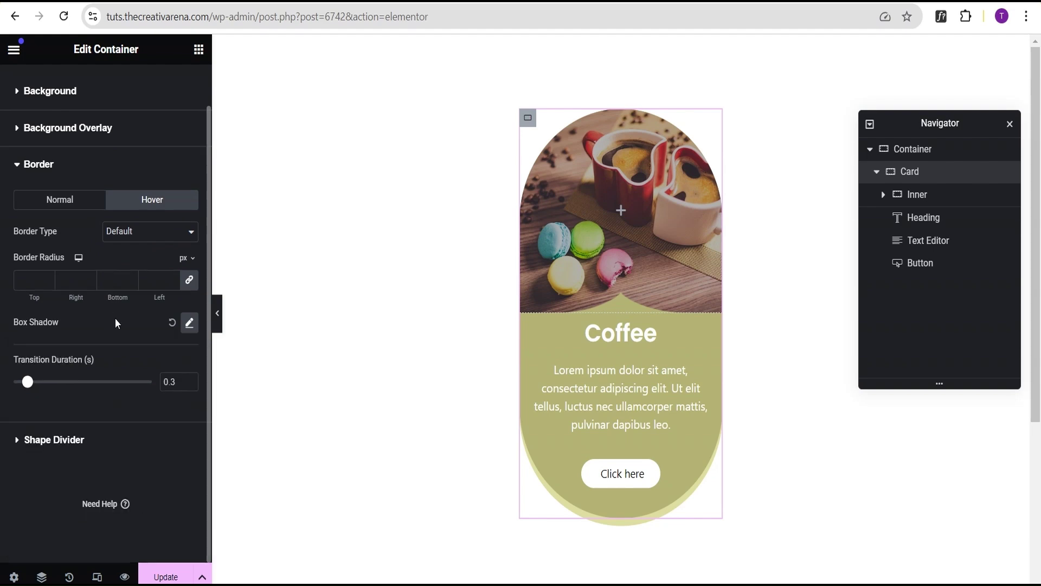
pyautogui.click(218, 315)
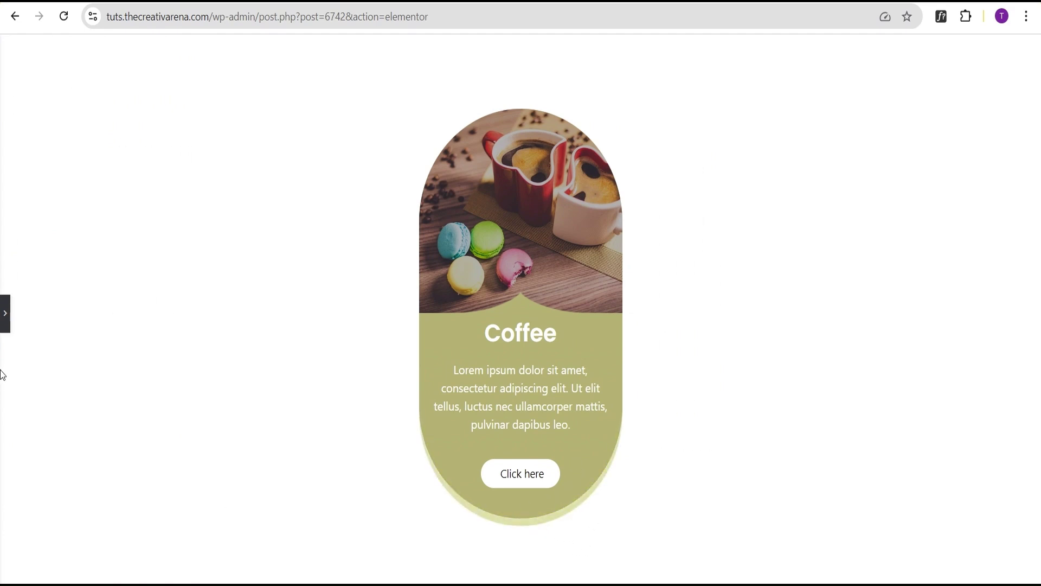
# Set the Card border's hover transition duration to 0.5 seconds
pyautogui.click(4, 318)
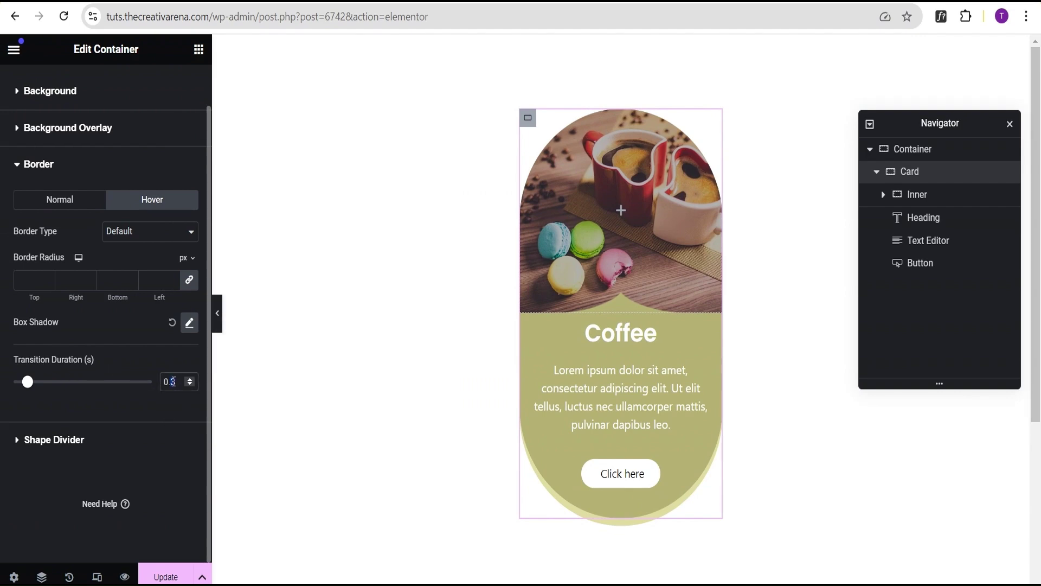
pyautogui.write('5')
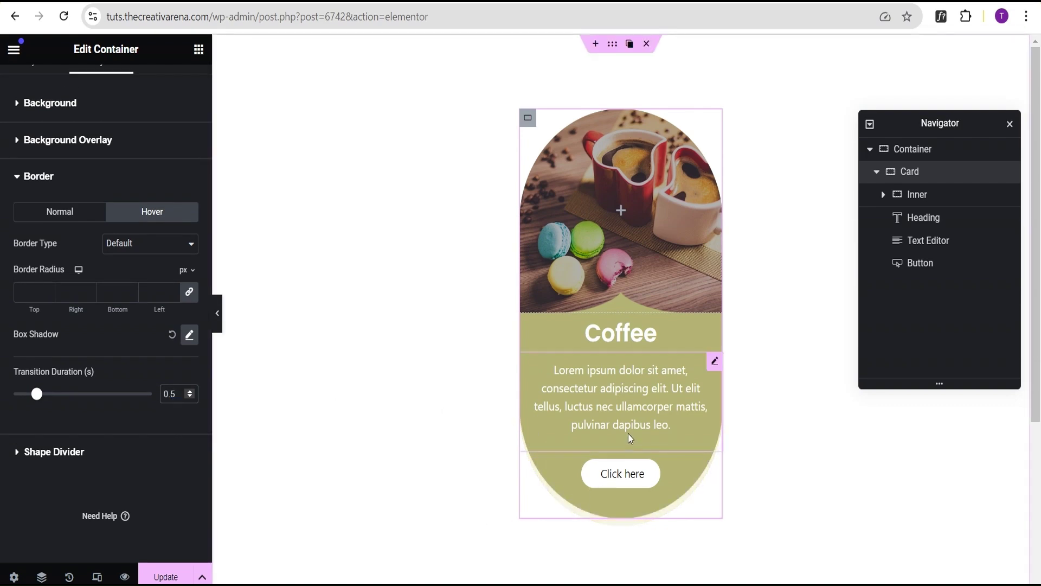
pyautogui.click(388, 392)
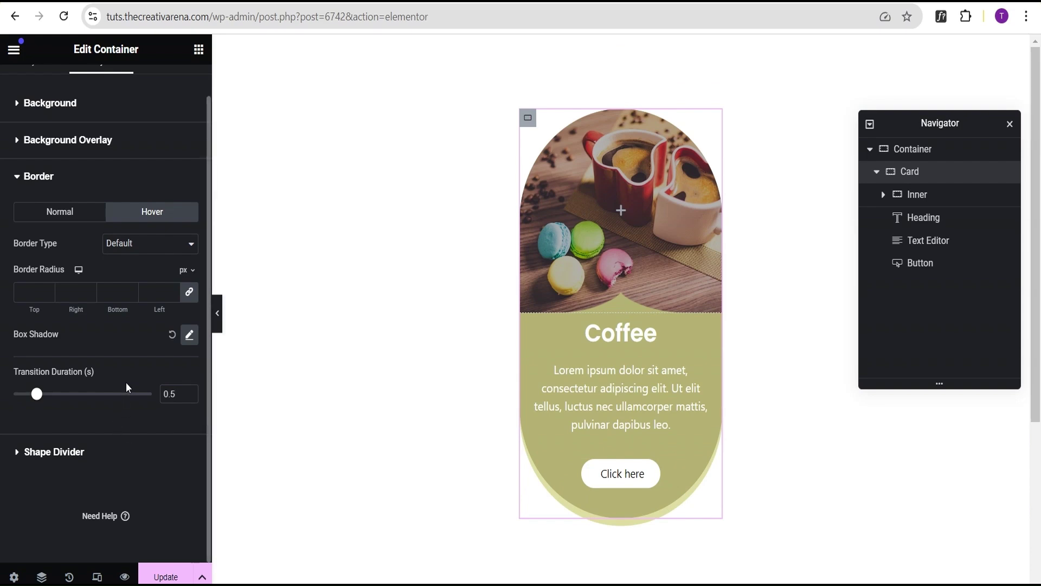
# Give the Card container a hover transform with a vertical offset (Offset Y) of -10 px
pyautogui.scroll(1, 125, 381)
pyautogui.click(171, 93)
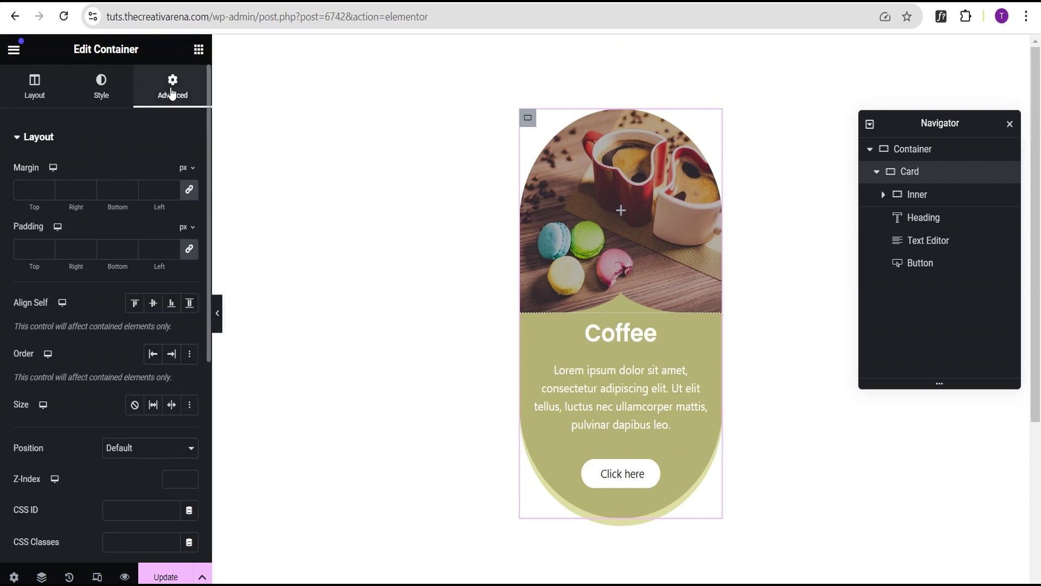
pyautogui.scroll(-5, 115, 166)
pyautogui.scroll(-1, 115, 170)
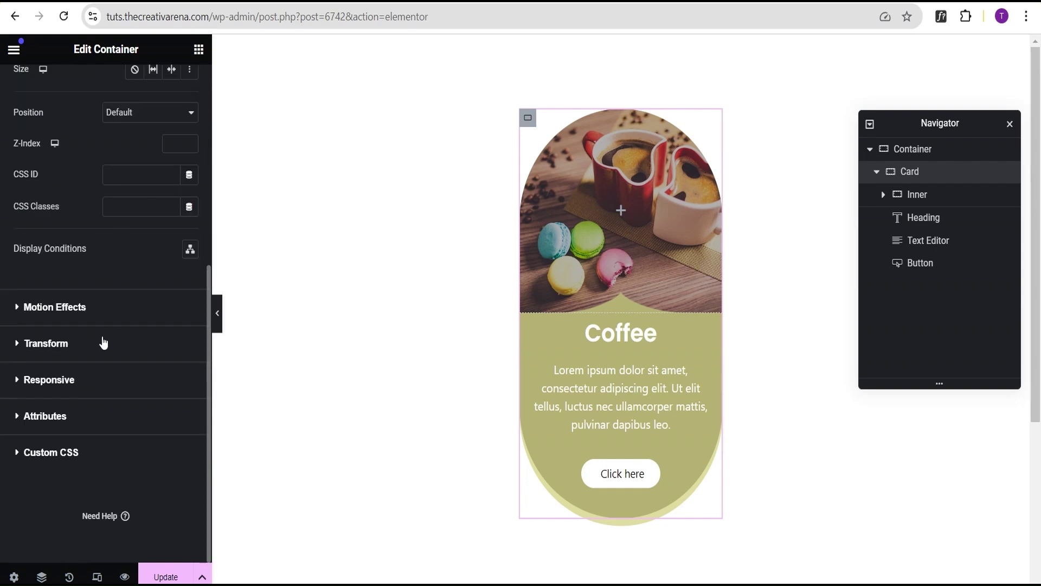
pyautogui.click(103, 341)
pyautogui.click(42, 212)
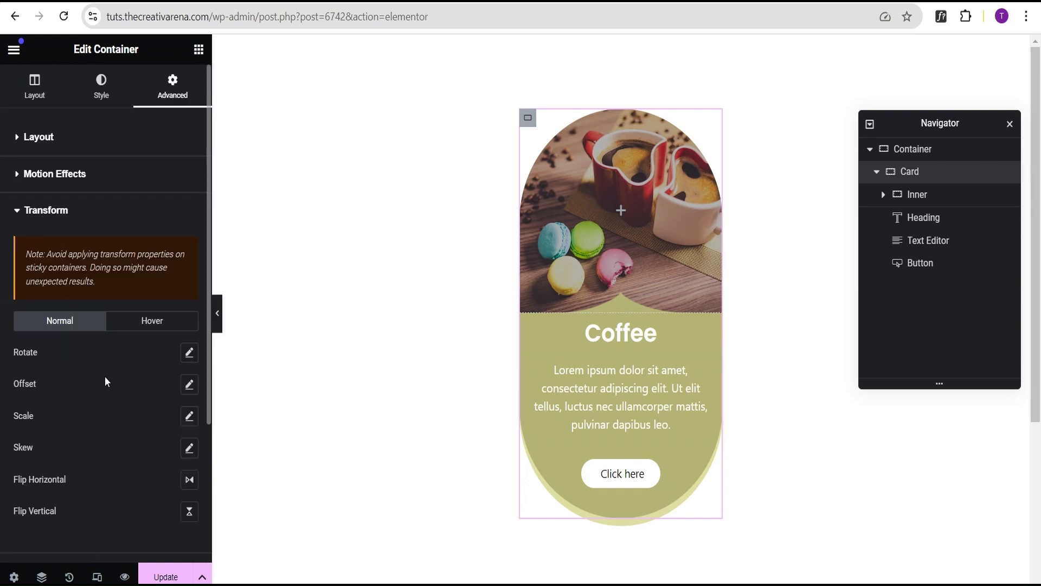
pyautogui.scroll(-3, 106, 376)
pyautogui.click(153, 171)
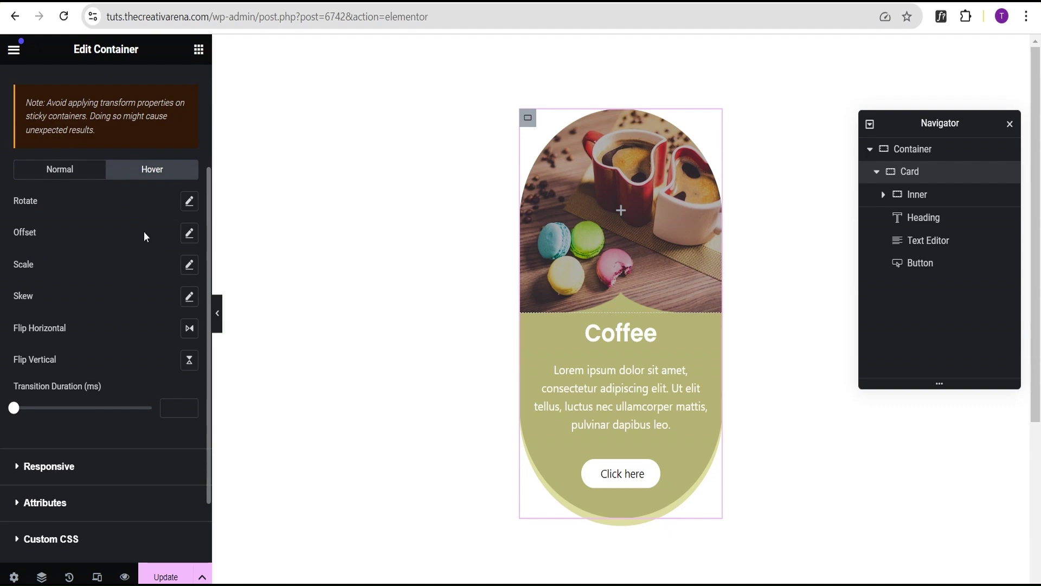
pyautogui.click(190, 236)
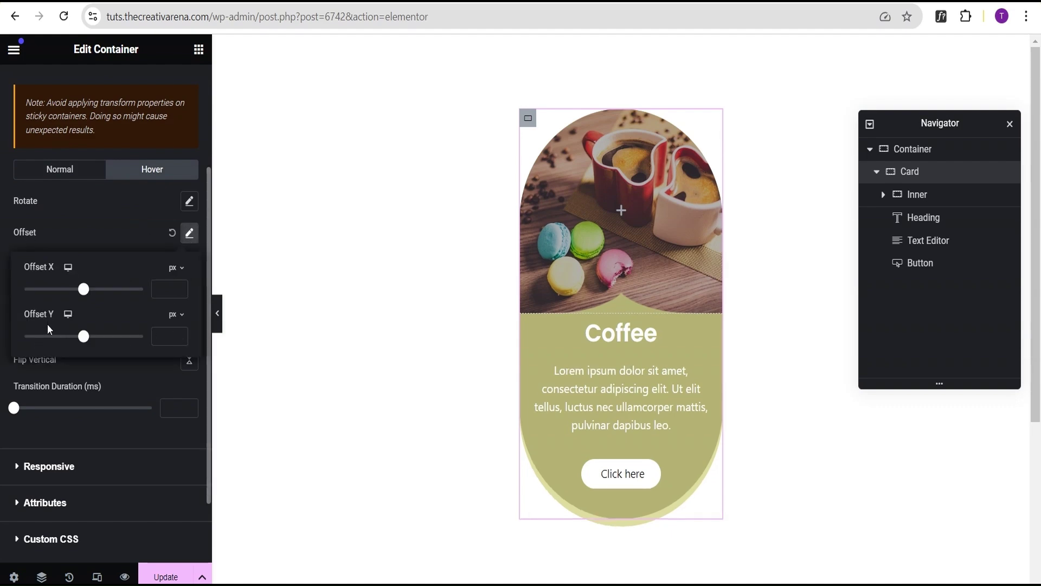
pyautogui.click(171, 333)
pyautogui.write('-10')
pyautogui.click(112, 231)
# Set the transition duration of the Card's hover transform to 900 ms
pyautogui.click(180, 412)
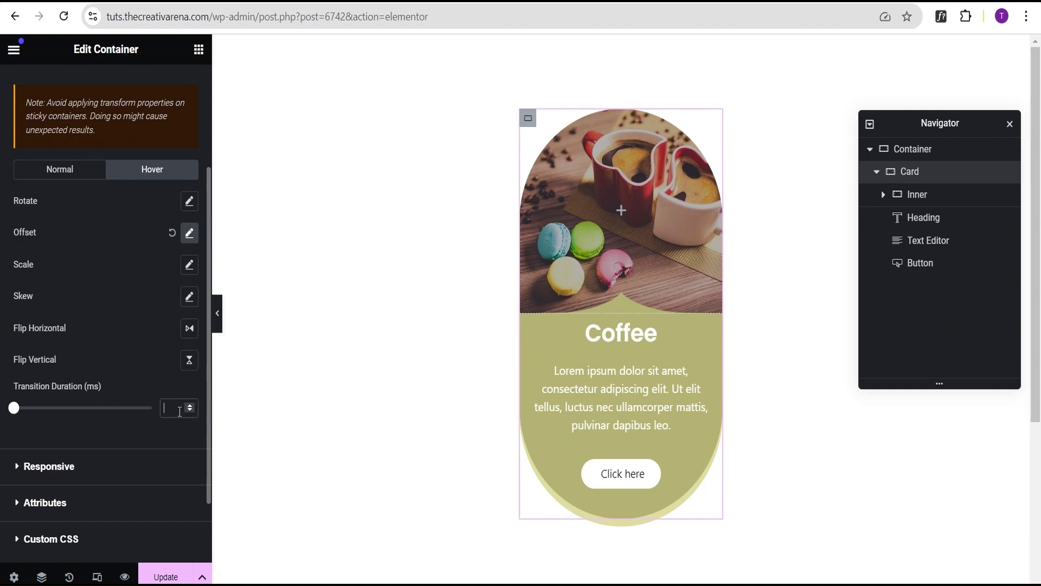
pyautogui.write('900')
pyautogui.click(130, 358)
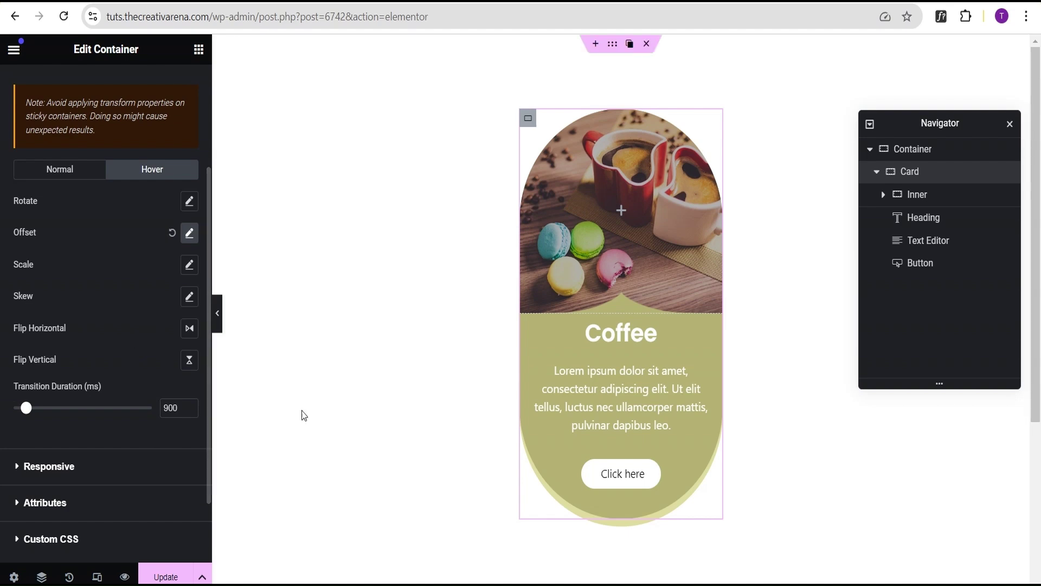
# Adjust the Card's hover Offset Y so it lifts further upward, and preview the card without the editing panels
pyautogui.click(186, 241)
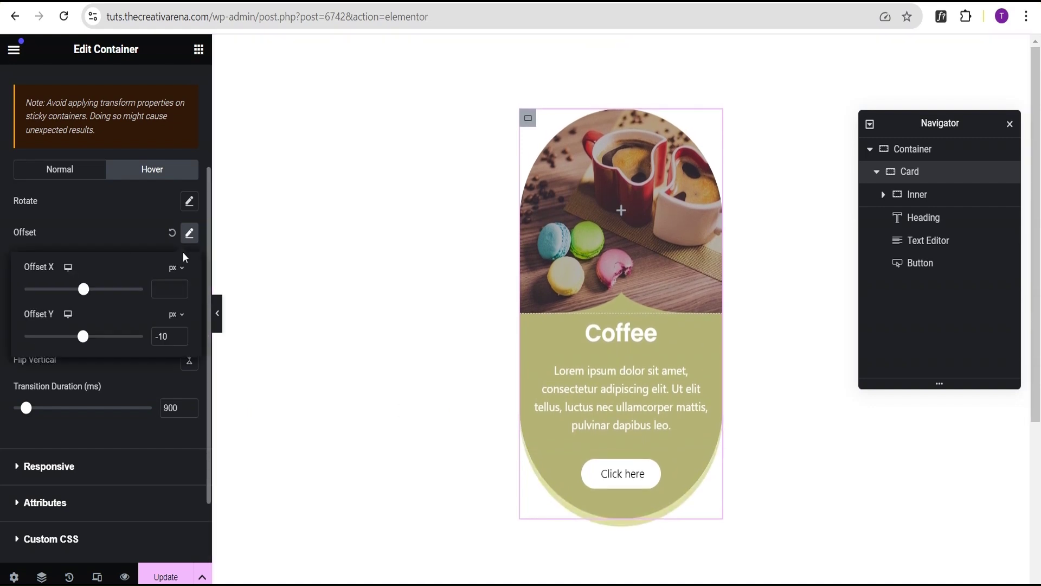
pyautogui.click(179, 339)
pyautogui.click(180, 340)
pyautogui.click(112, 218)
pyautogui.click(218, 317)
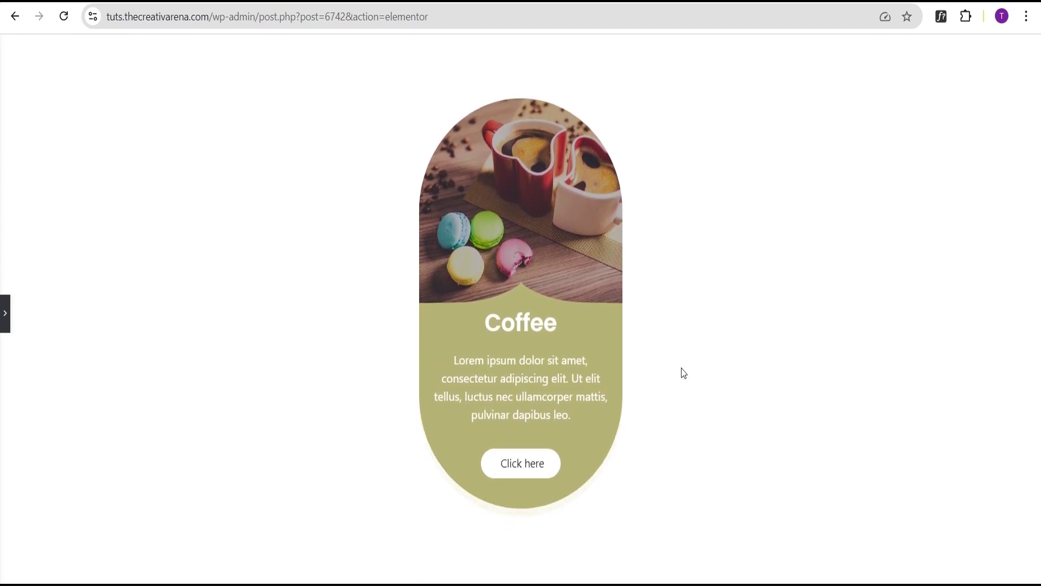
# Duplicate the Coffee Card container twice so the parent container holds three cards side by side
pyautogui.click(3, 324)
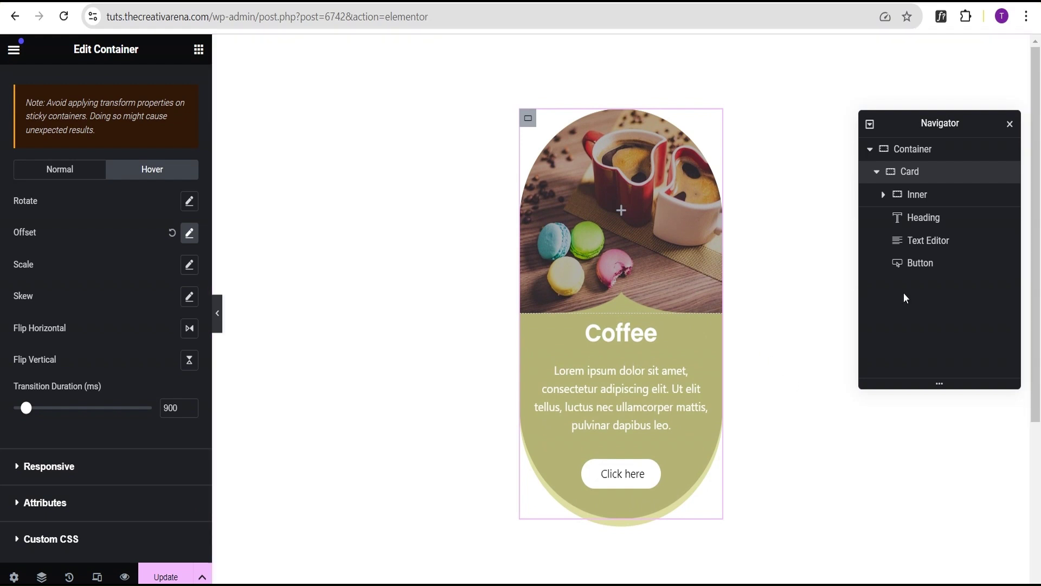
pyautogui.click(877, 172)
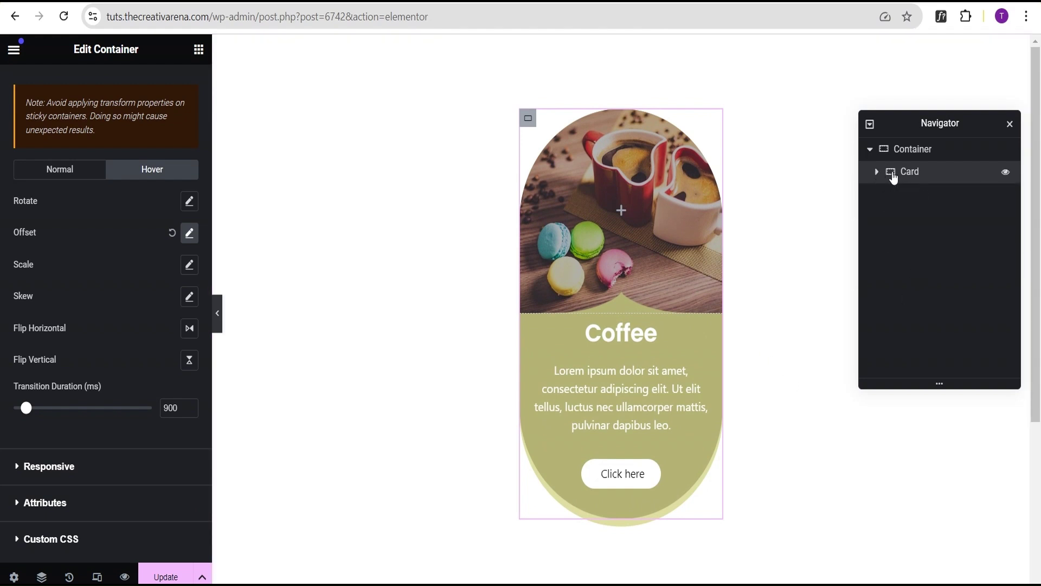
pyautogui.rightClick(946, 173)
pyautogui.click(942, 211)
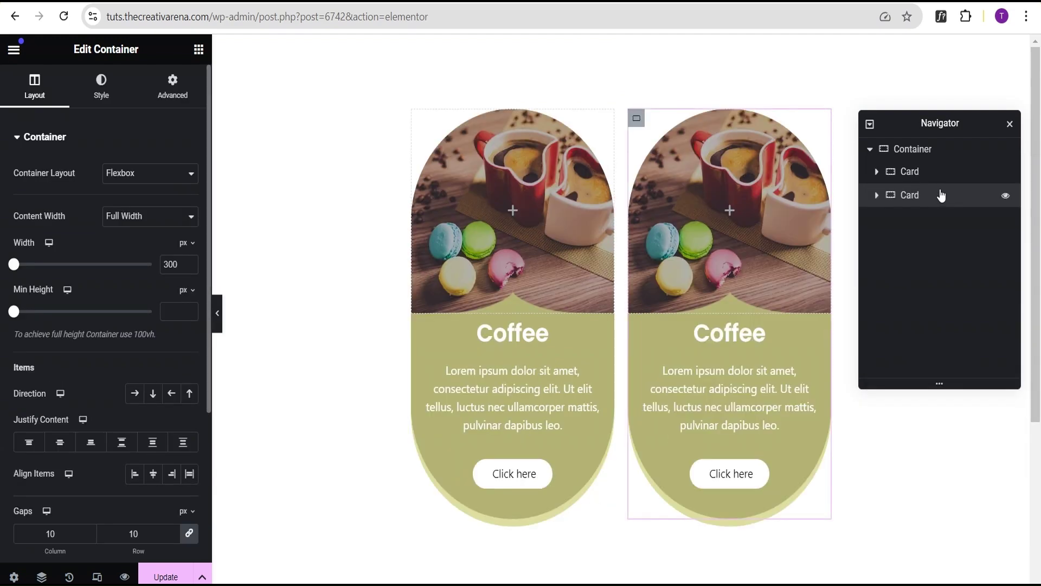
pyautogui.rightClick(942, 195)
pyautogui.click(936, 245)
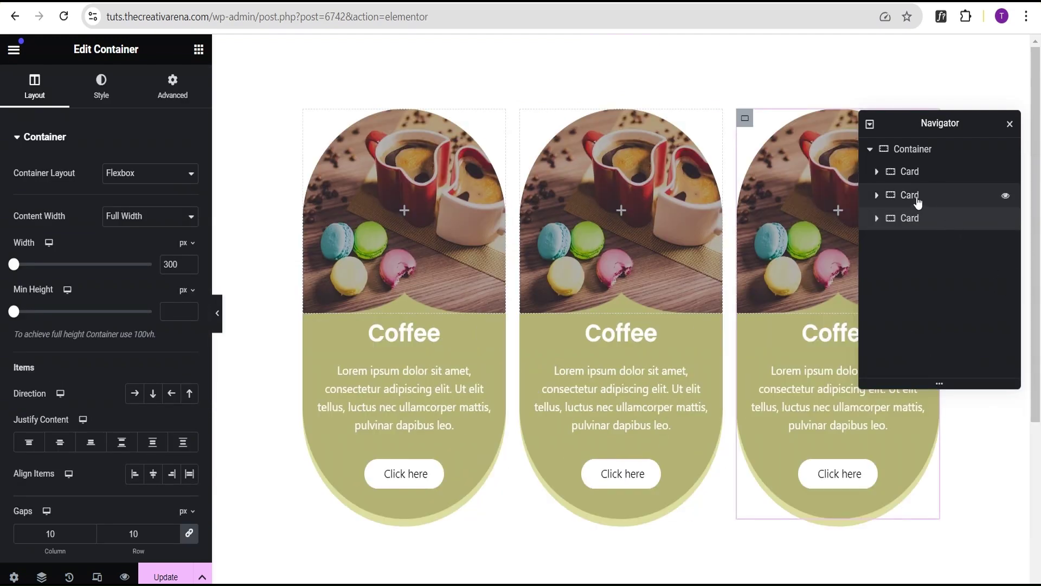
# Replace the background image of the middle card's Inner container with cake-8233676_640.jpg from the media library
pyautogui.click(605, 175)
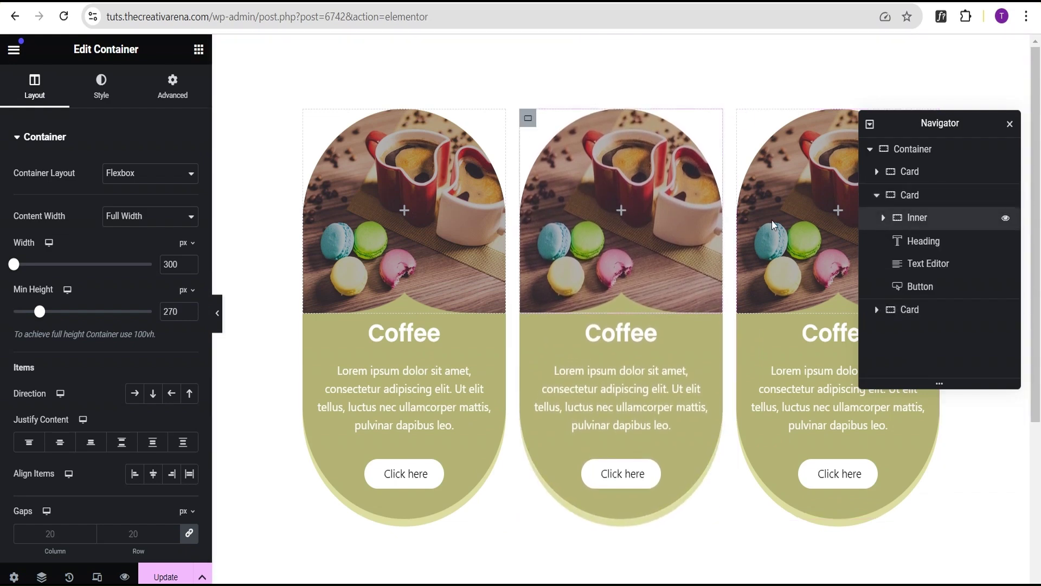
pyautogui.click(102, 87)
pyautogui.click(107, 311)
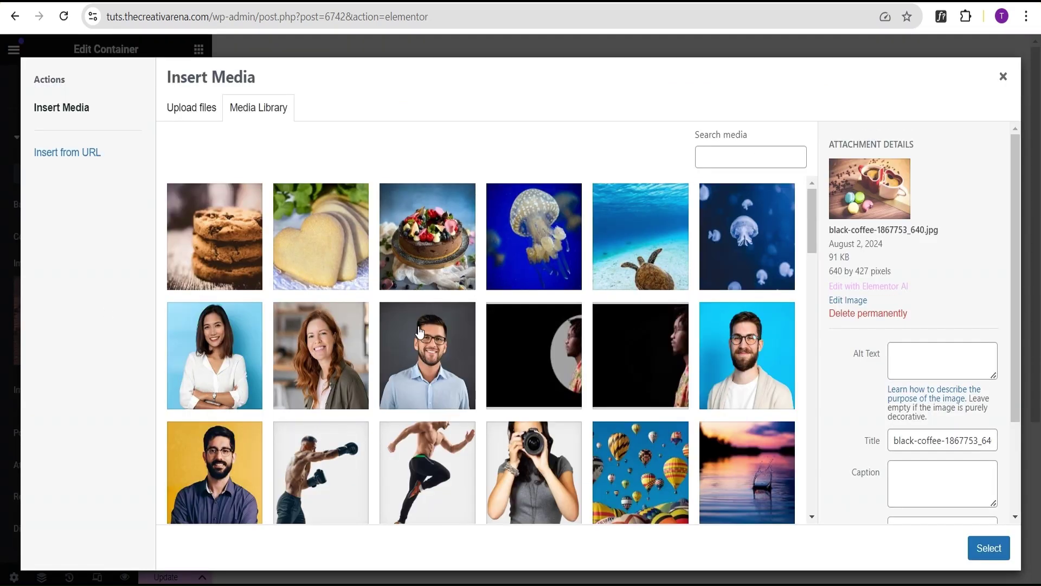
pyautogui.click(433, 247)
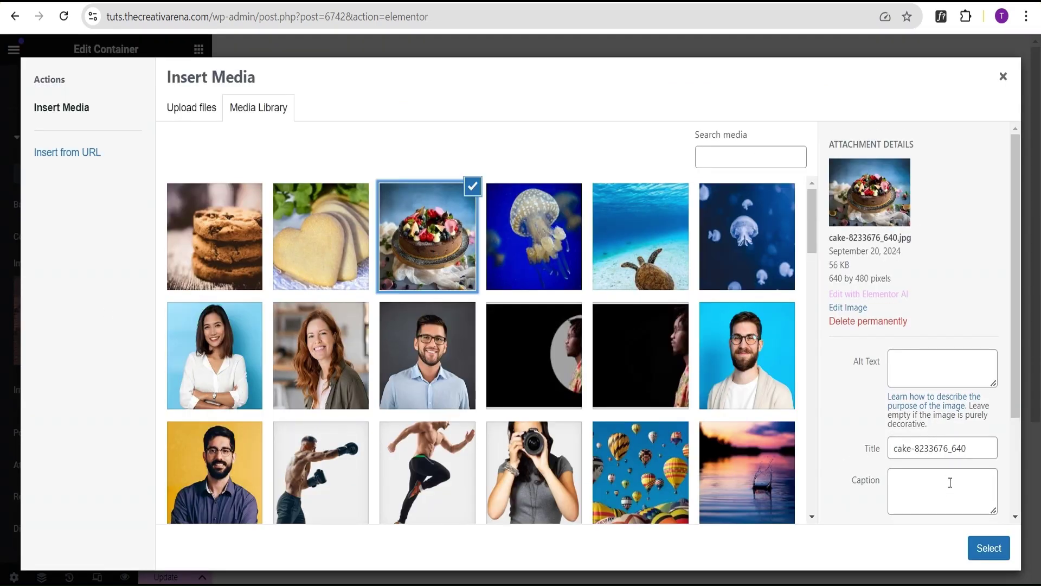
pyautogui.click(989, 547)
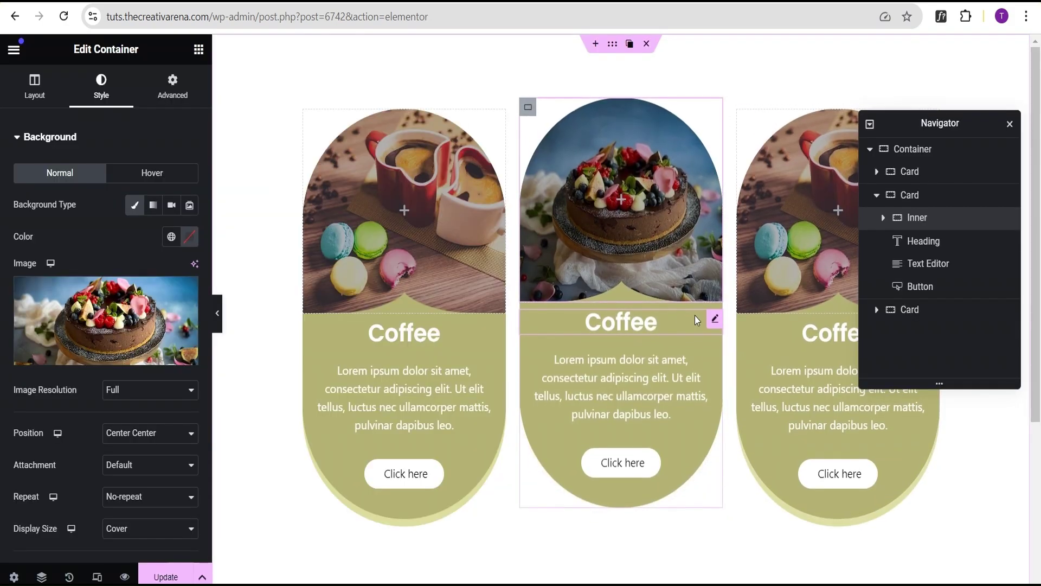
# Change the middle card's heading title to "Cake"
pyautogui.click(715, 319)
pyautogui.doubleClick(29, 191)
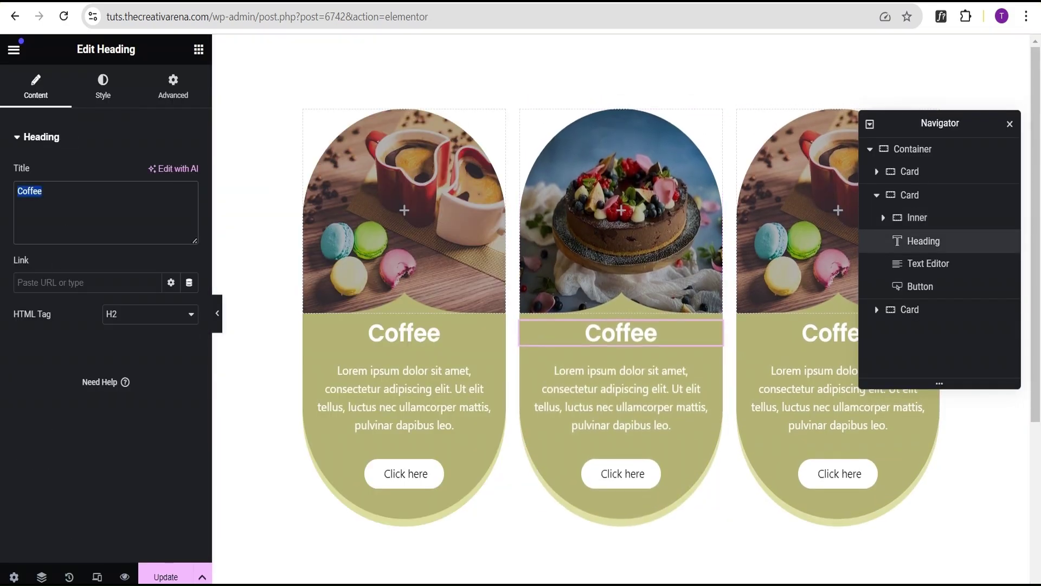
pyautogui.write('Cake')
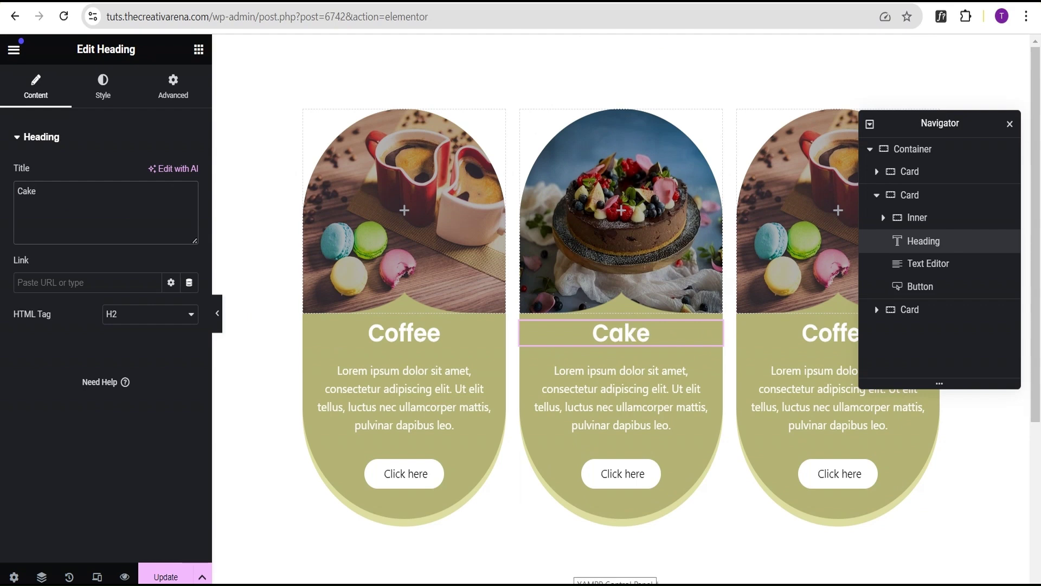
pyautogui.click(877, 195)
# Replace the background image of the third card's Inner container with chocolate-2599637_640.jpg from the media library
pyautogui.click(910, 218)
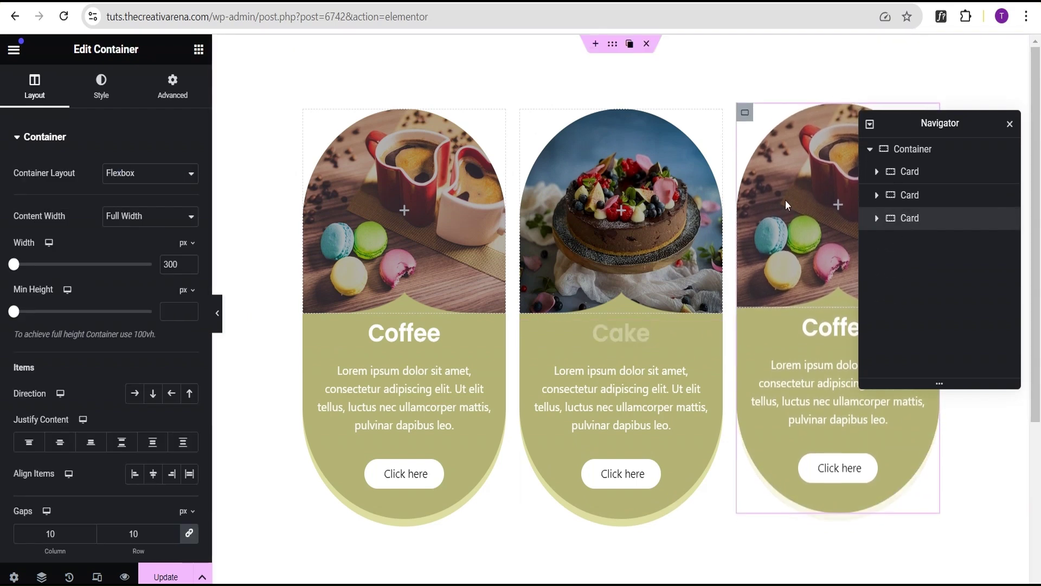
pyautogui.click(103, 86)
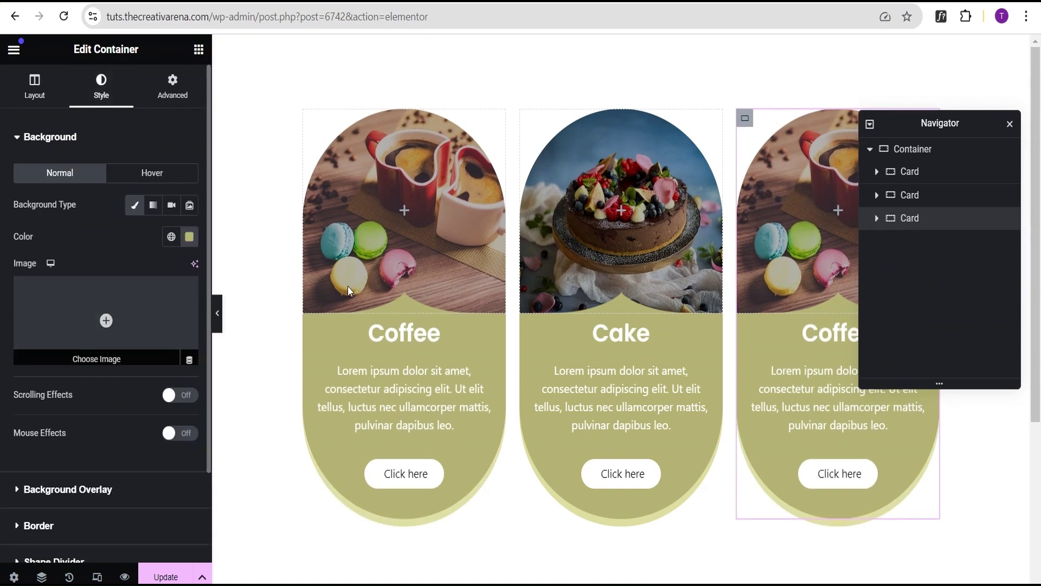
pyautogui.click(877, 218)
pyautogui.click(919, 246)
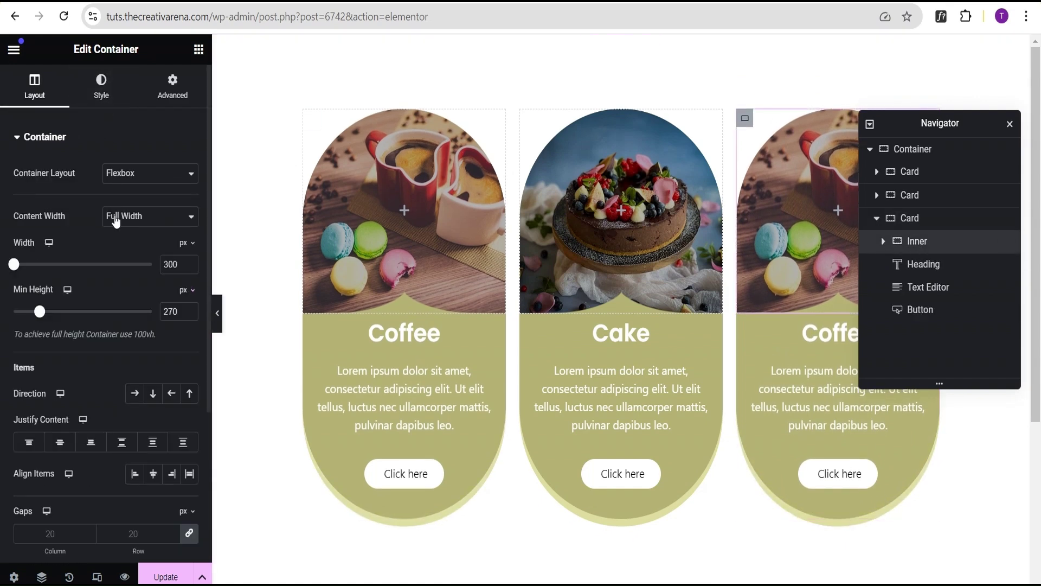
pyautogui.click(101, 86)
pyautogui.click(96, 315)
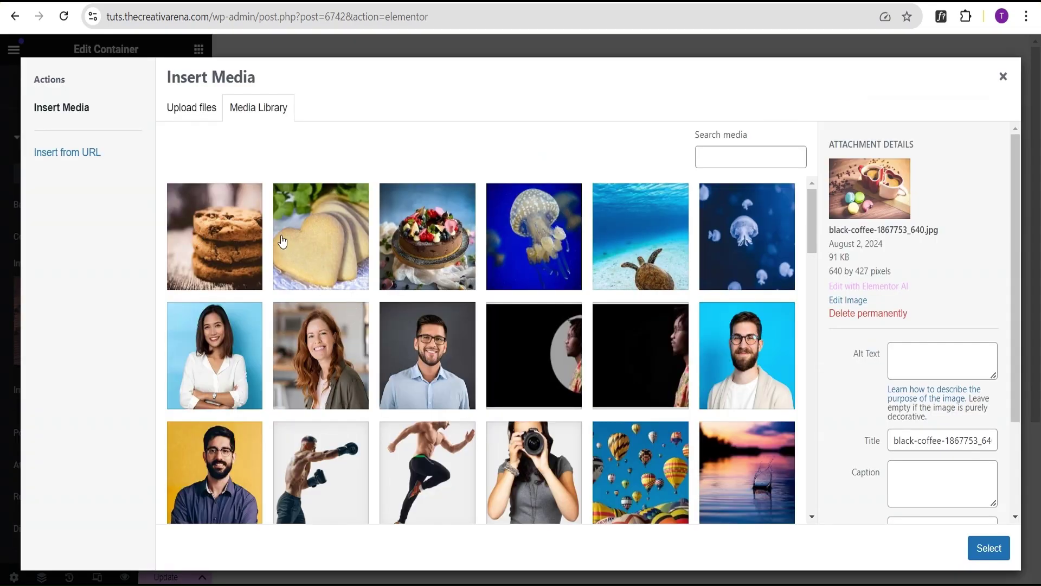
pyautogui.click(207, 247)
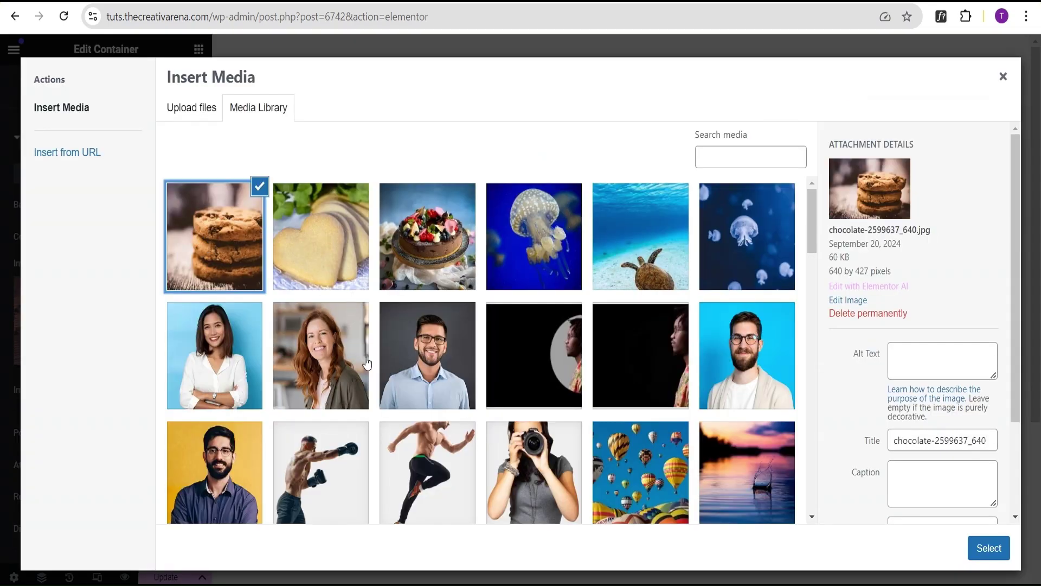
pyautogui.click(989, 548)
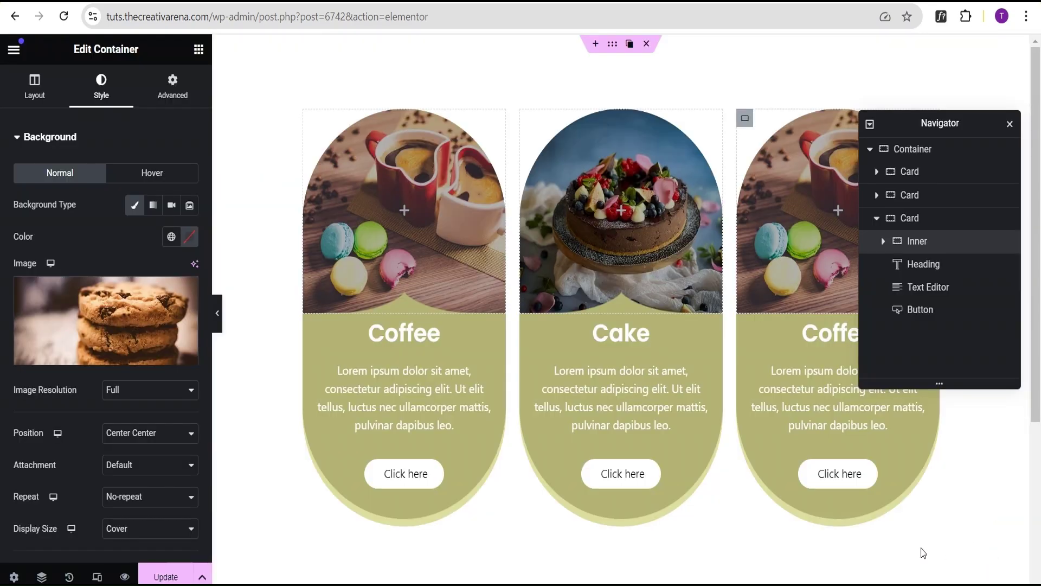
# Change the third card's heading title to "Cookies" and preview the three cards without the editing panels
pyautogui.click(840, 333)
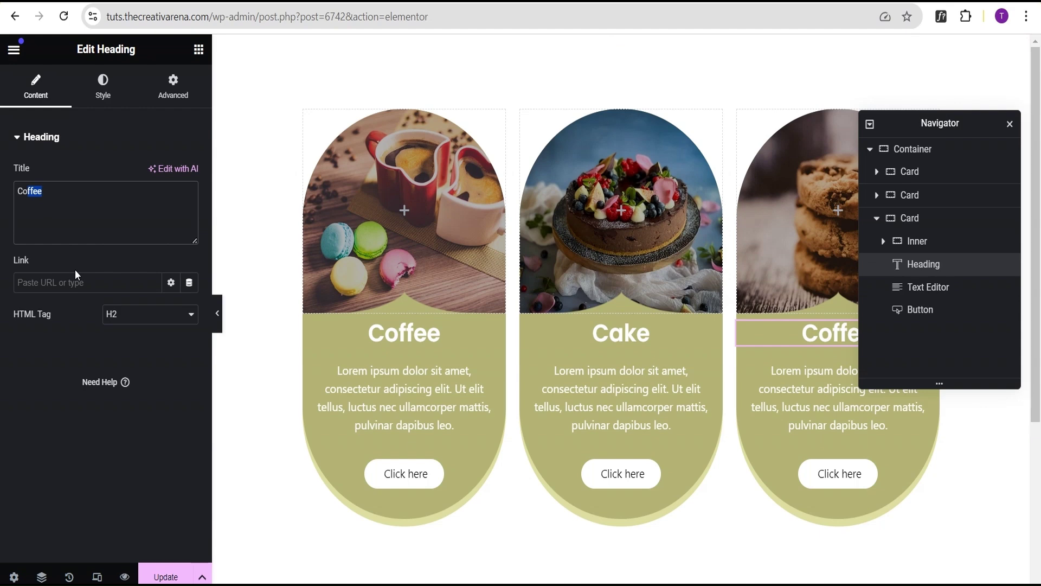
pyautogui.write('O')
pyautogui.press('BackSpace')
pyautogui.write('okies')
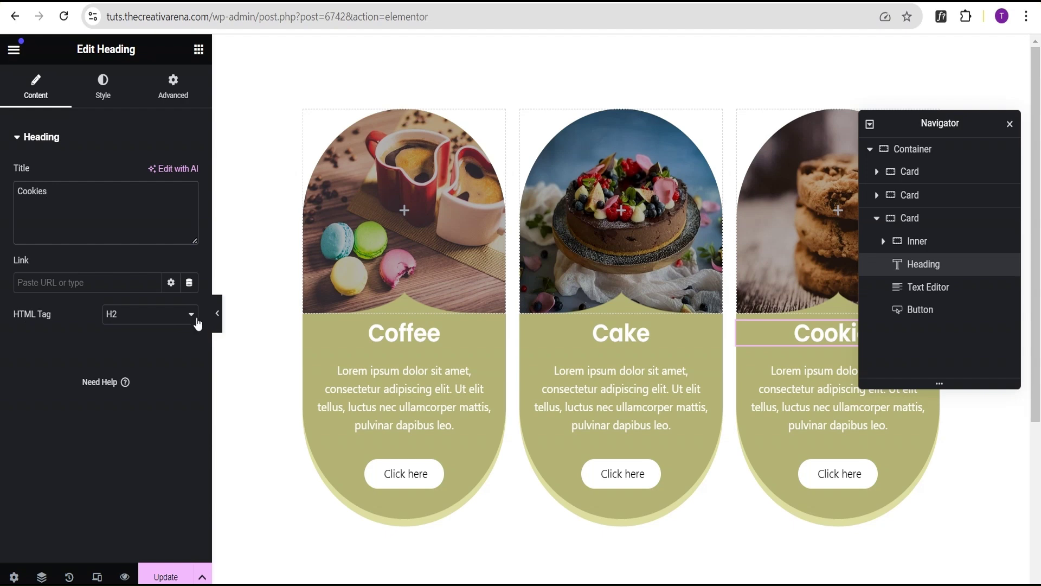
pyautogui.click(217, 313)
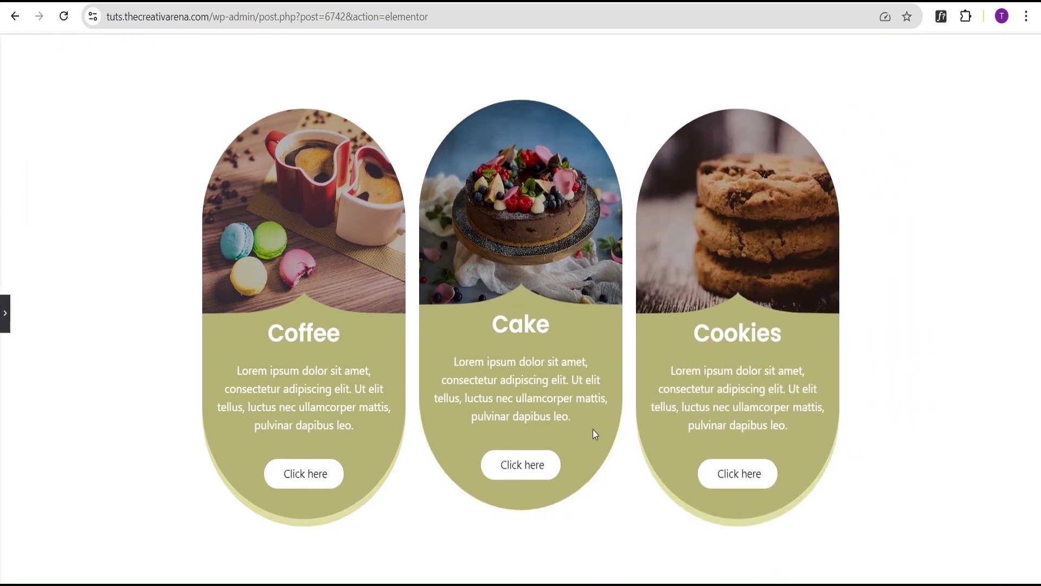
pyautogui.click(4, 317)
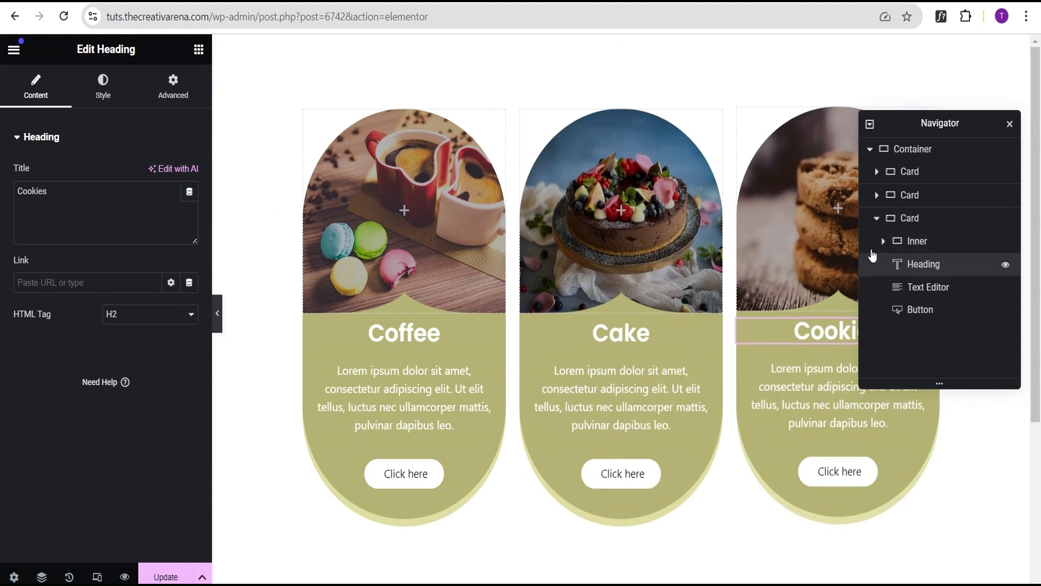
# Set the Cake card container's background color to ce4f4f and copy that hex code
pyautogui.click(877, 218)
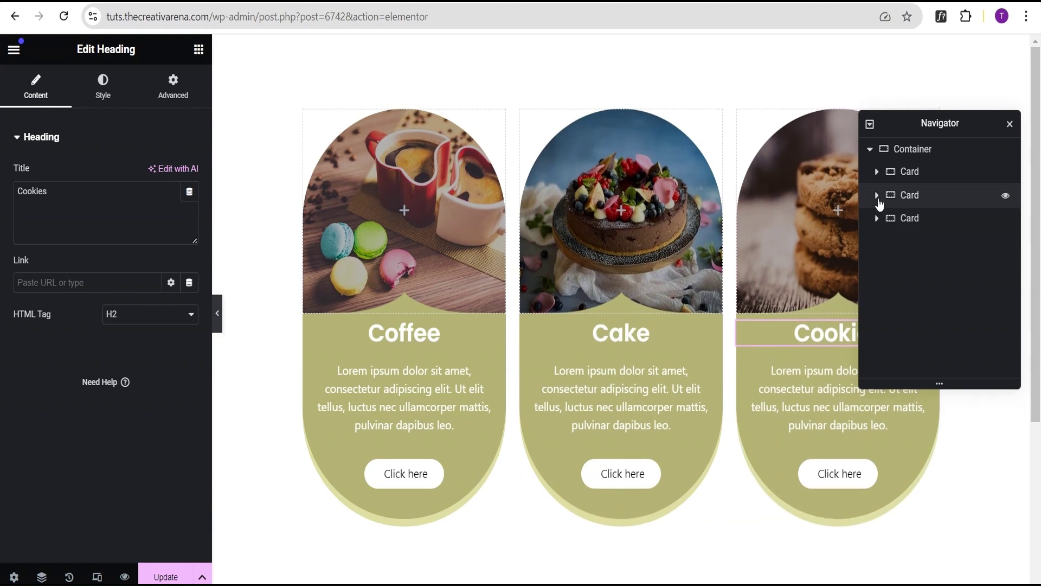
pyautogui.click(914, 195)
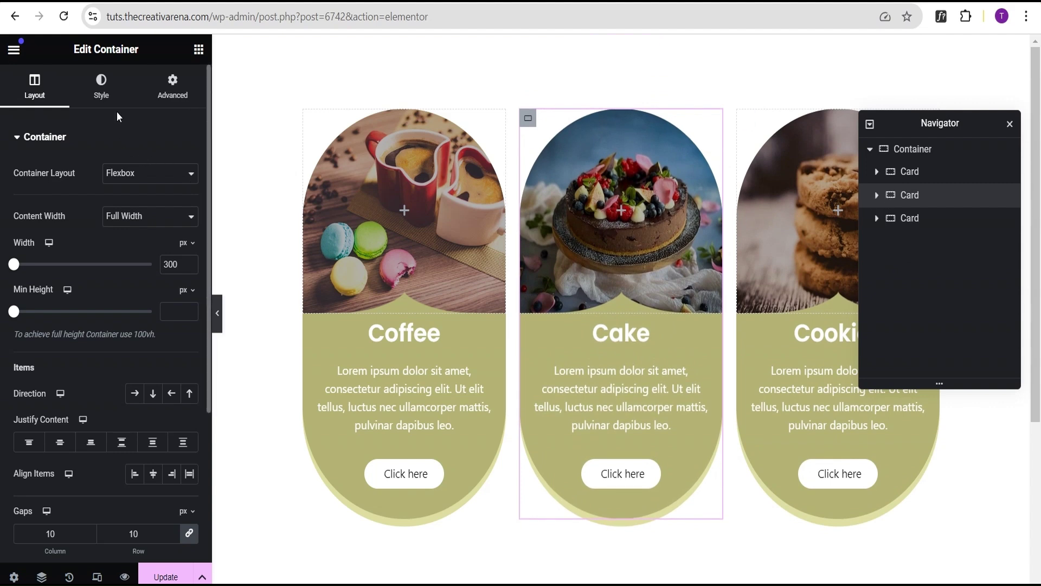
pyautogui.click(104, 89)
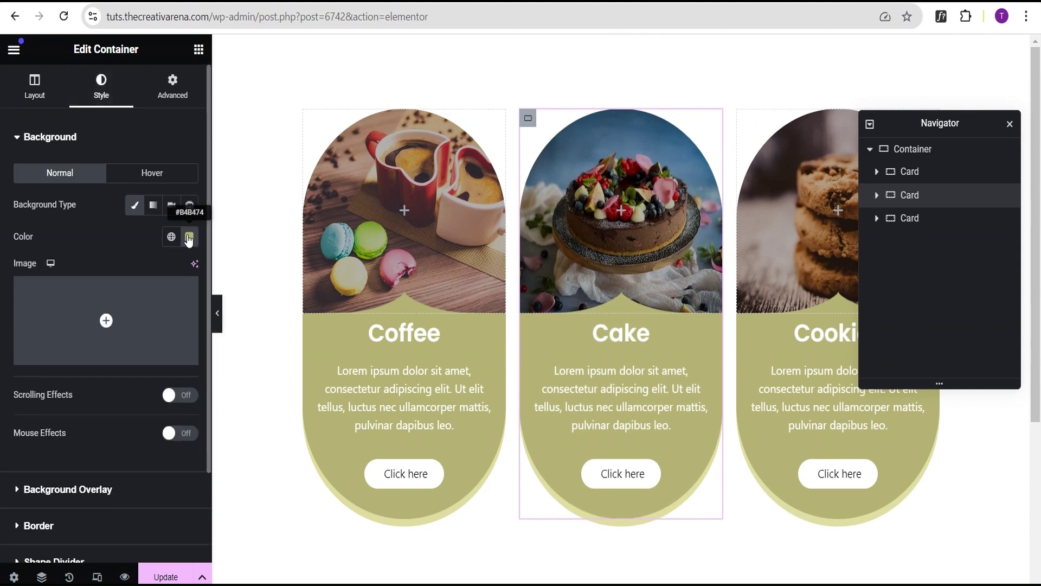
pyautogui.click(188, 238)
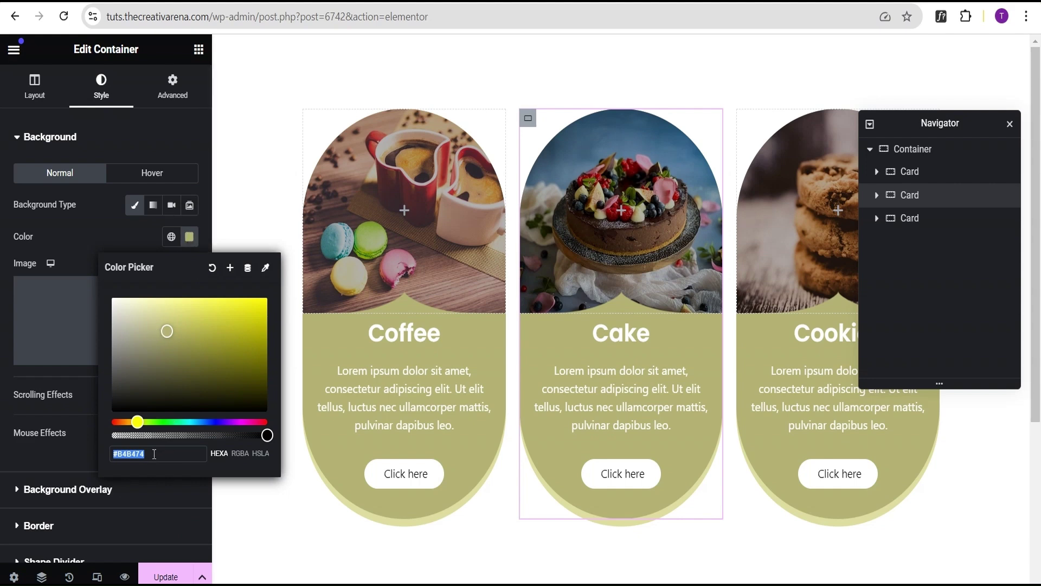
pyautogui.write('ce')
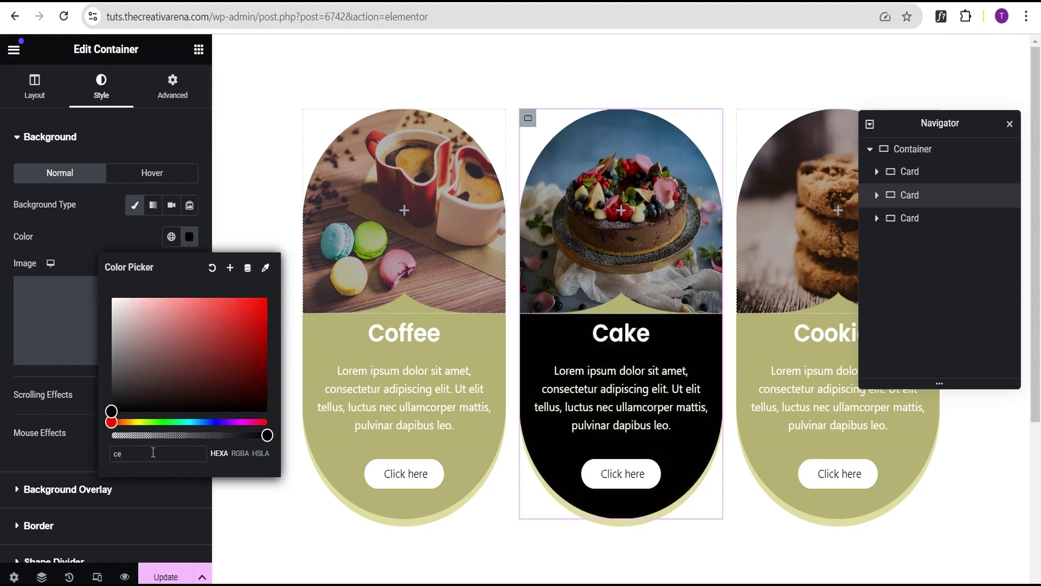
pyautogui.write('4f')
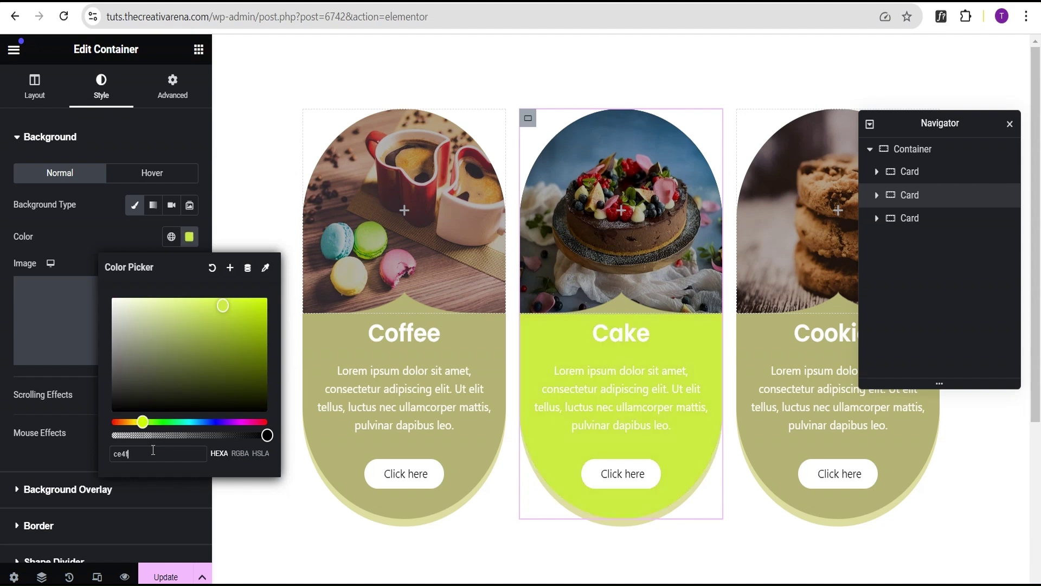
pyautogui.write('4f')
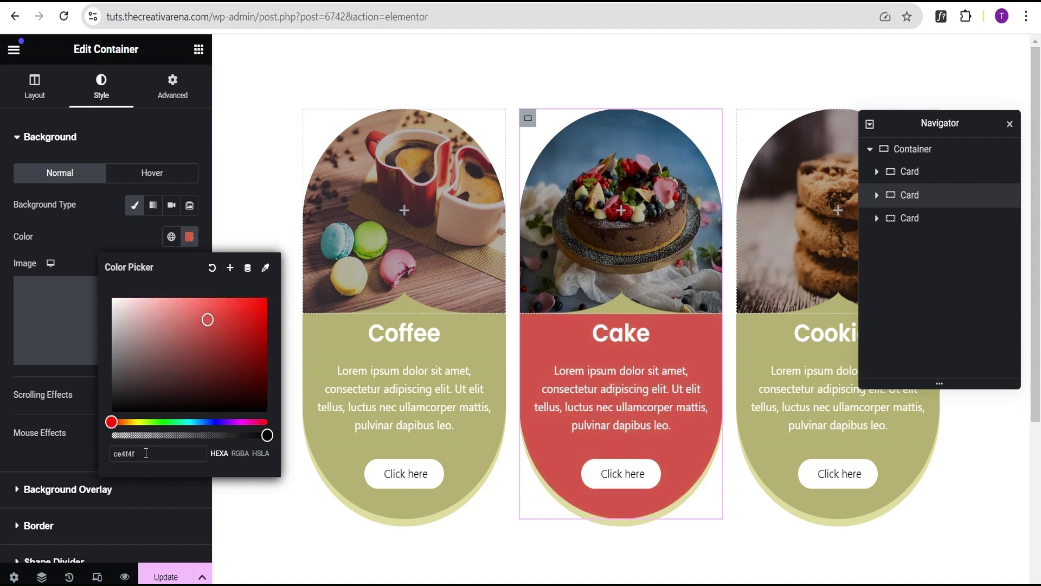
pyautogui.moveTo(146, 453); pyautogui.dragTo(53, 459)
pyautogui.hotkey('ctrl', 'c')
pyautogui.click(70, 234)
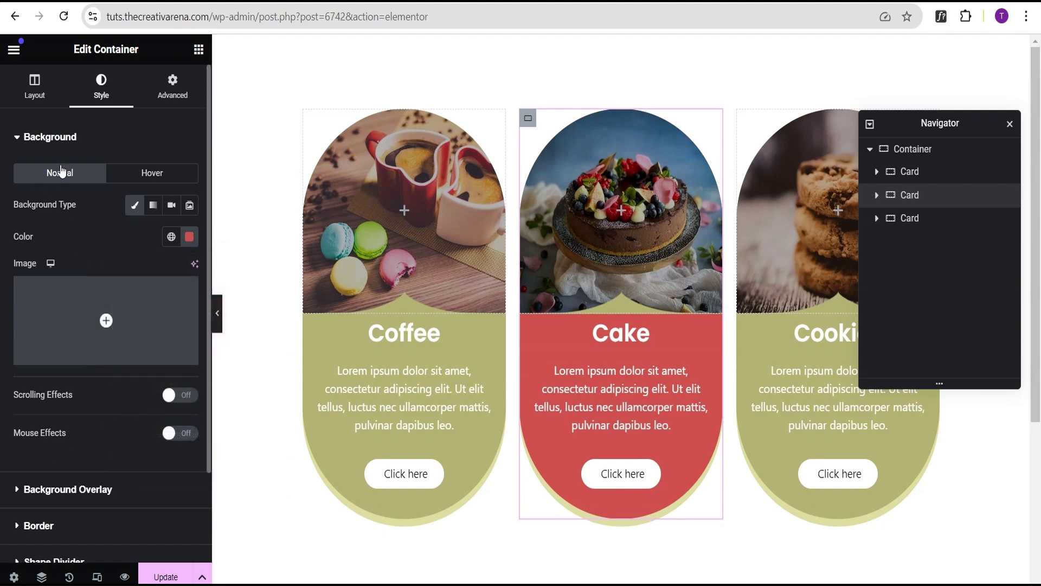
pyautogui.click(50, 137)
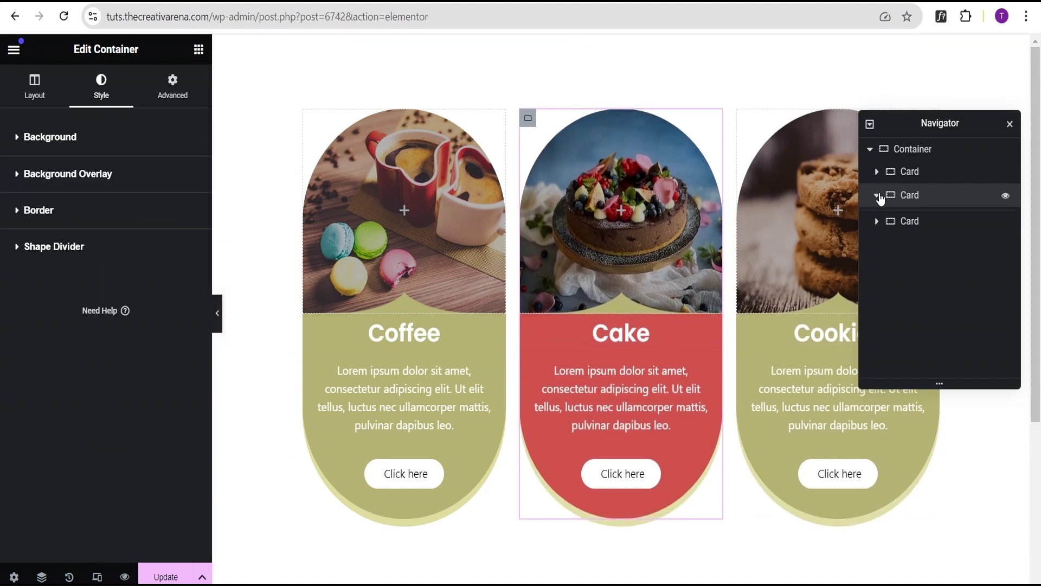
# Paste the copied color ce4f4f into the bottom shape divider of the Cake card's Inner container
pyautogui.click(876, 195)
pyautogui.click(922, 220)
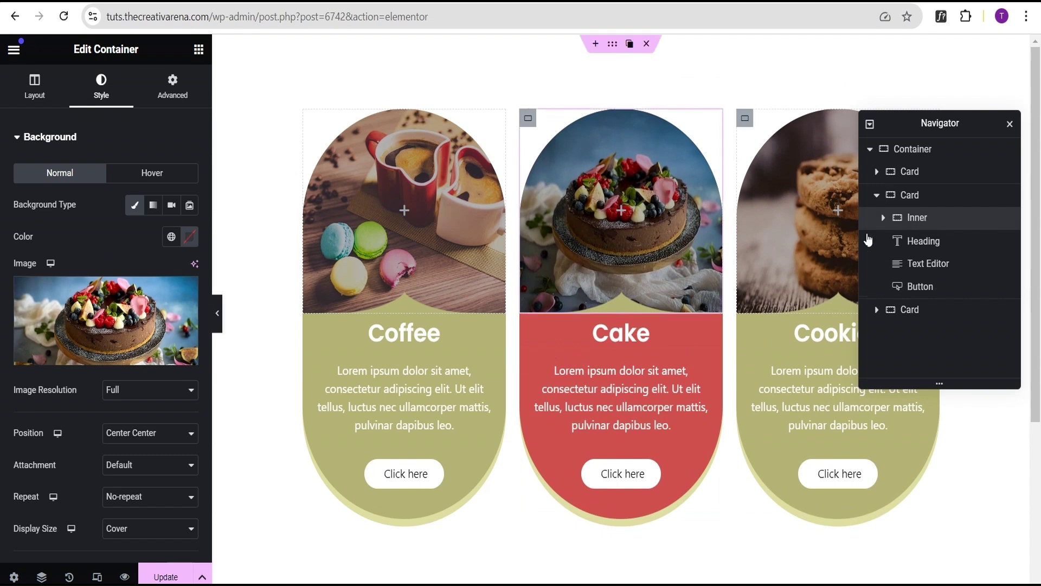
pyautogui.click(65, 142)
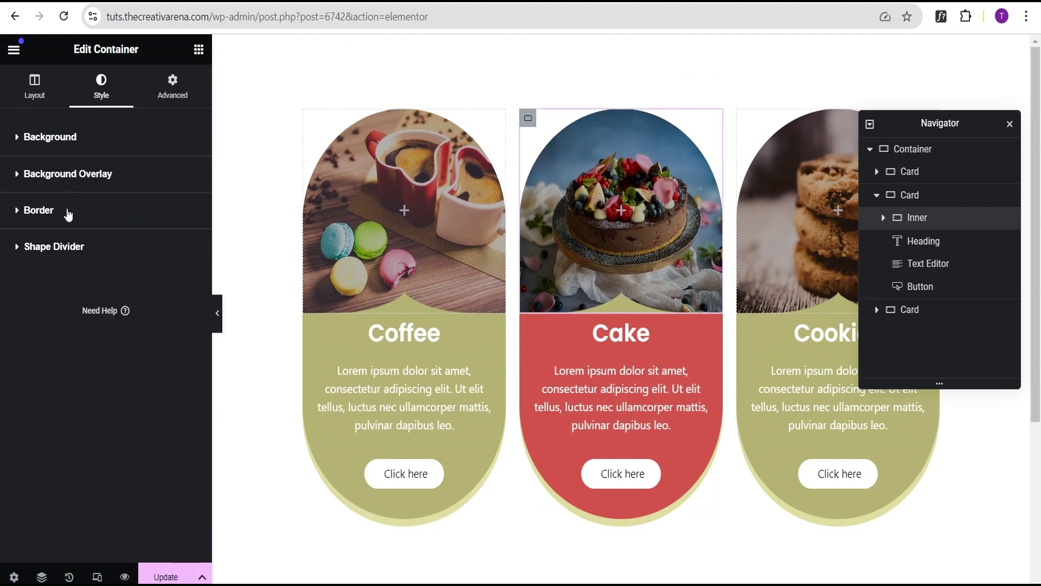
pyautogui.click(78, 255)
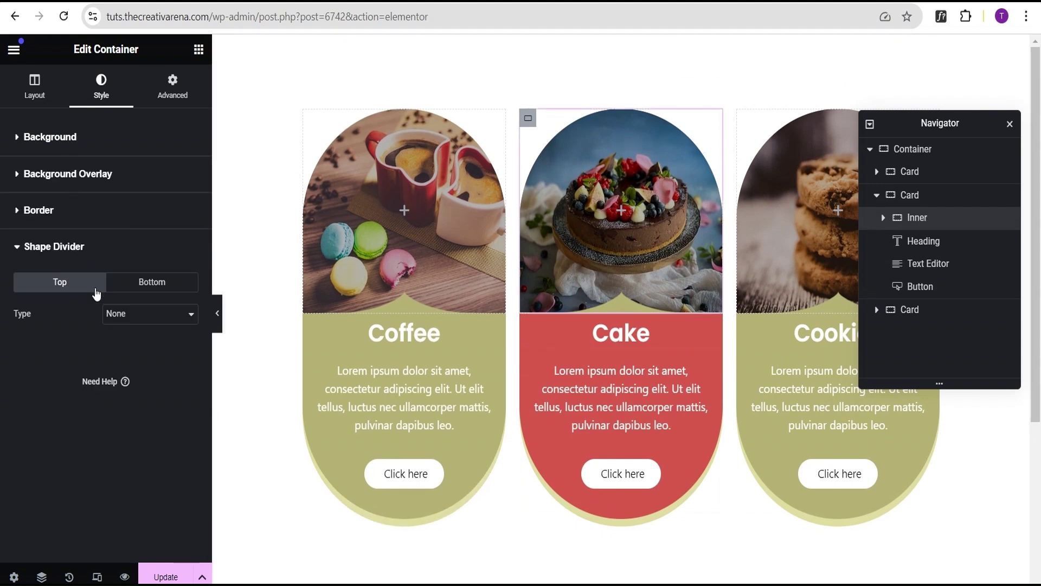
pyautogui.click(145, 281)
pyautogui.click(189, 346)
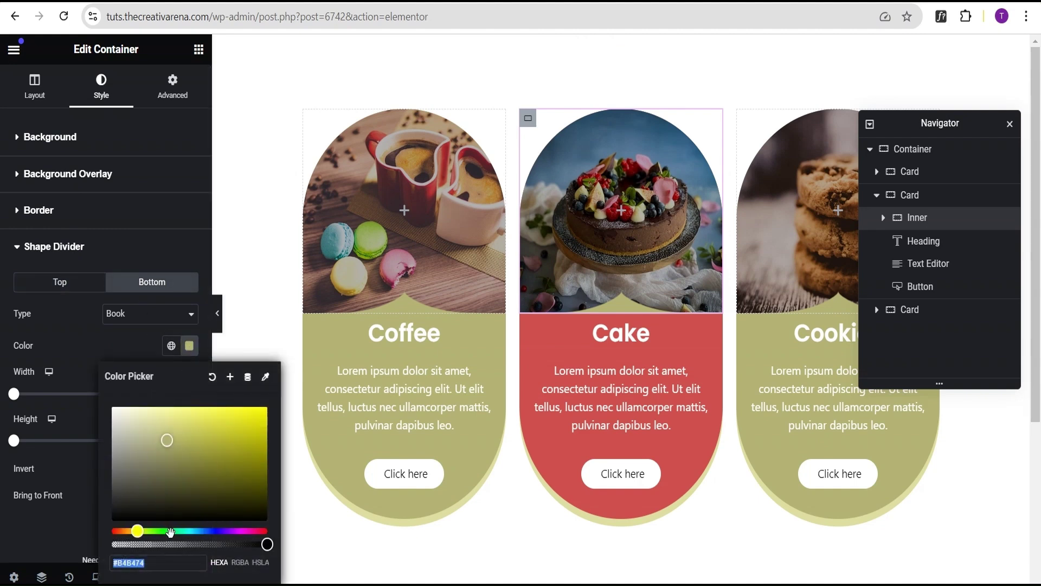
pyautogui.hotkey('ctrl', 'v')
pyautogui.click(58, 332)
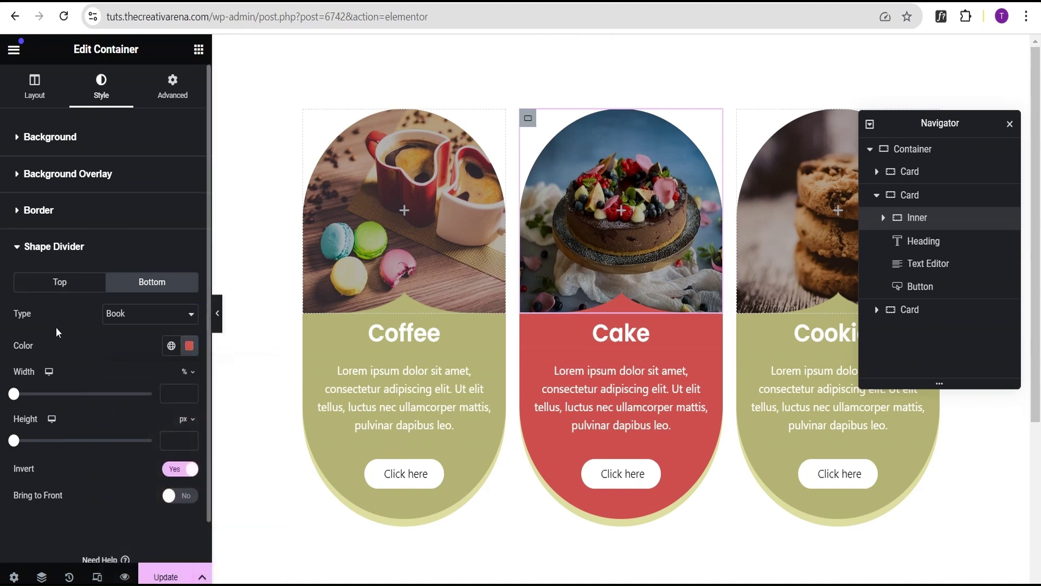
pyautogui.click(52, 247)
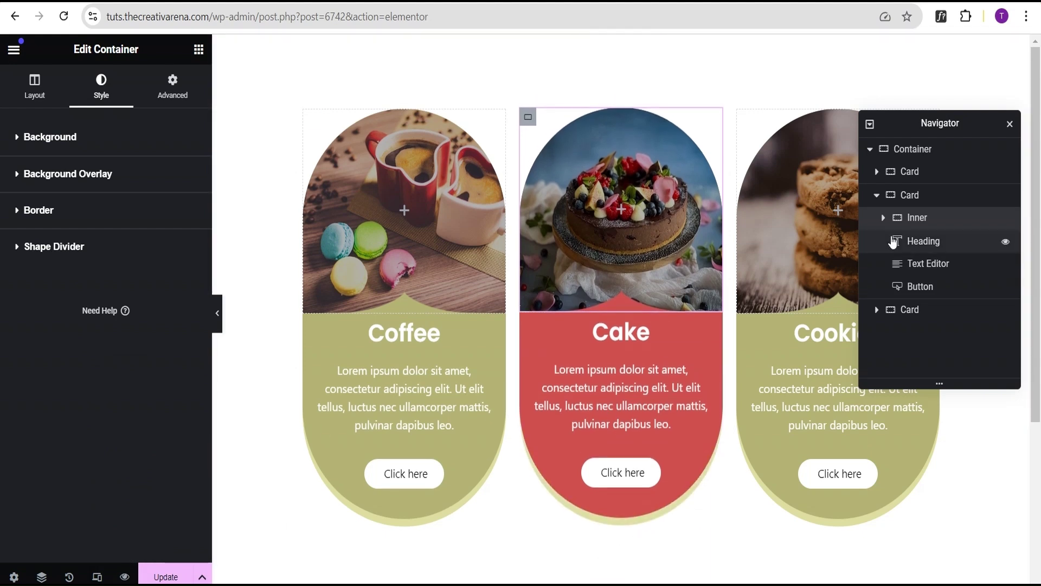
# Set the Cake card container's box shadow color to fb6666 and preview the three cards without the editing panels
pyautogui.click(907, 198)
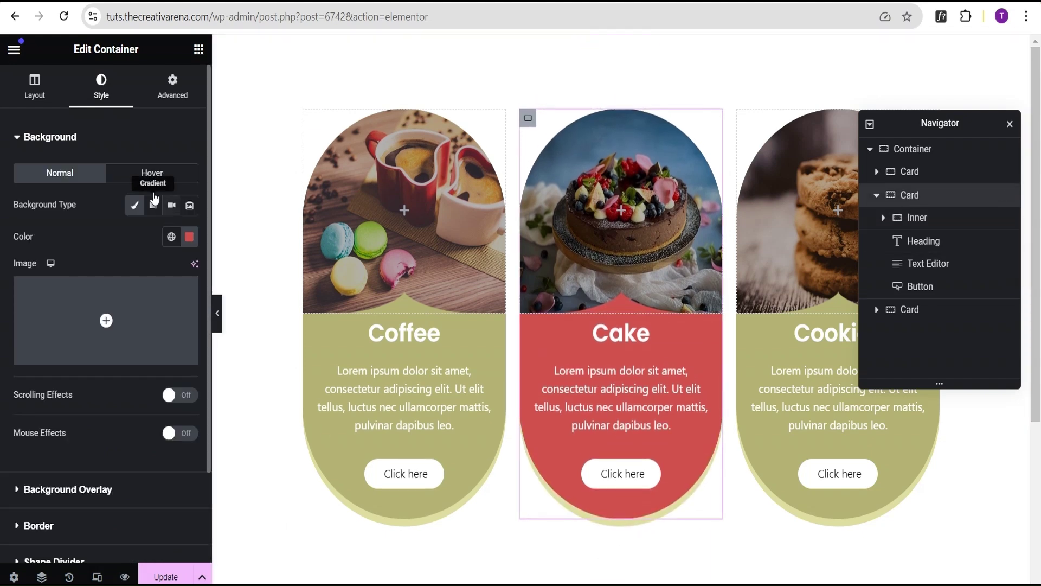
pyautogui.click(95, 141)
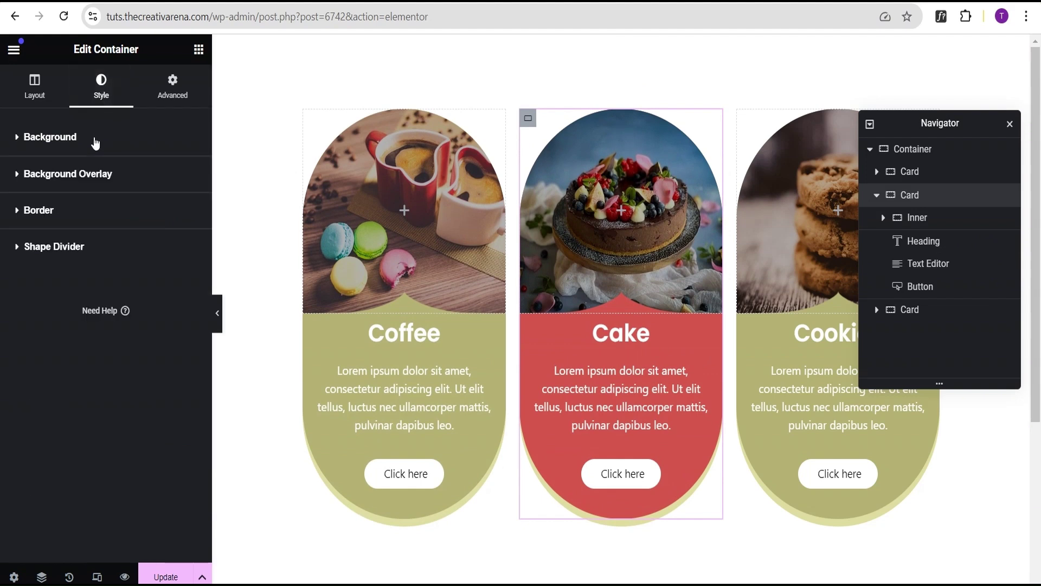
pyautogui.click(90, 216)
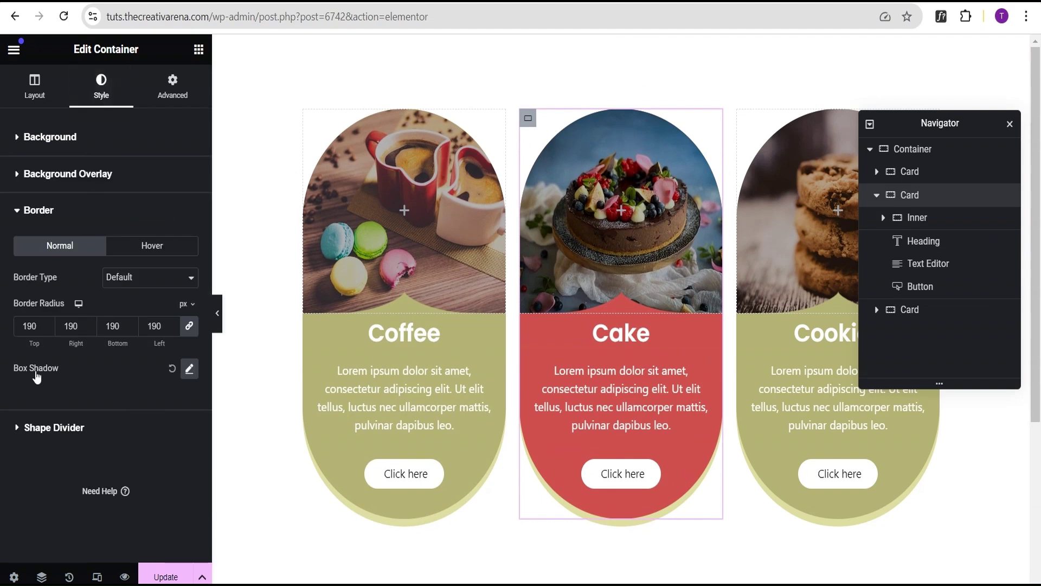
pyautogui.click(190, 371)
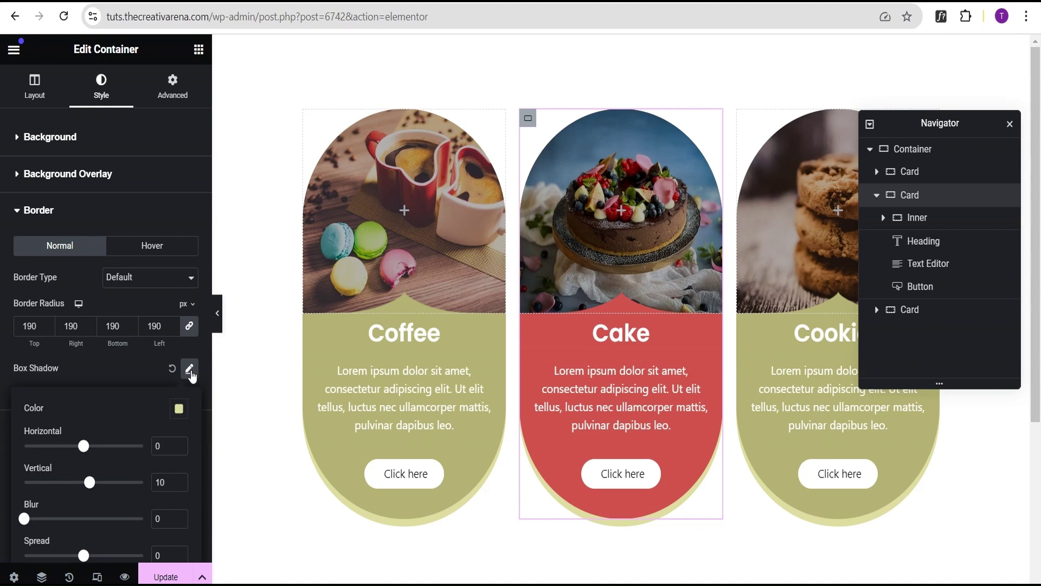
pyautogui.click(178, 410)
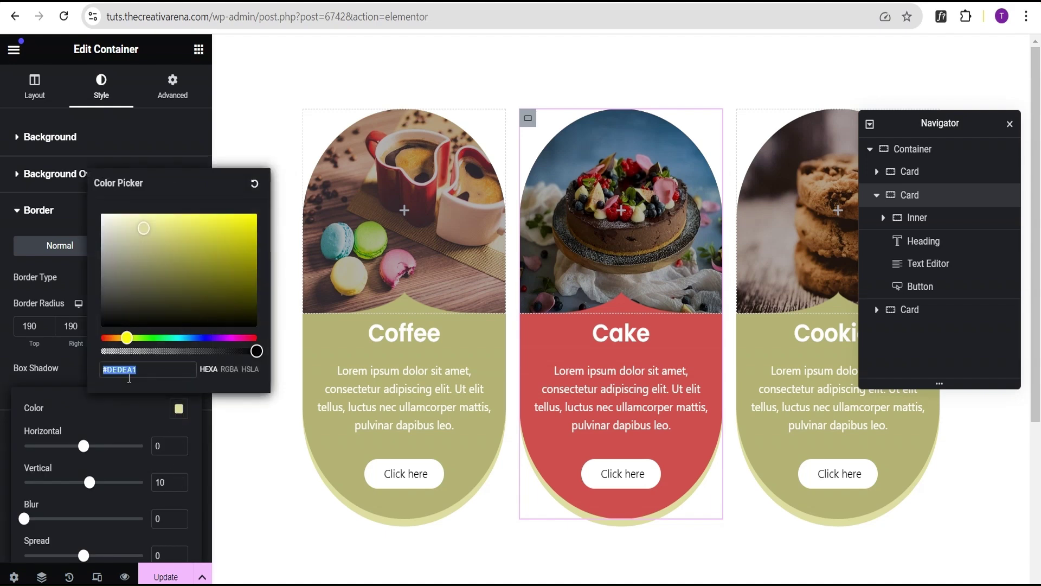
pyautogui.write('fb')
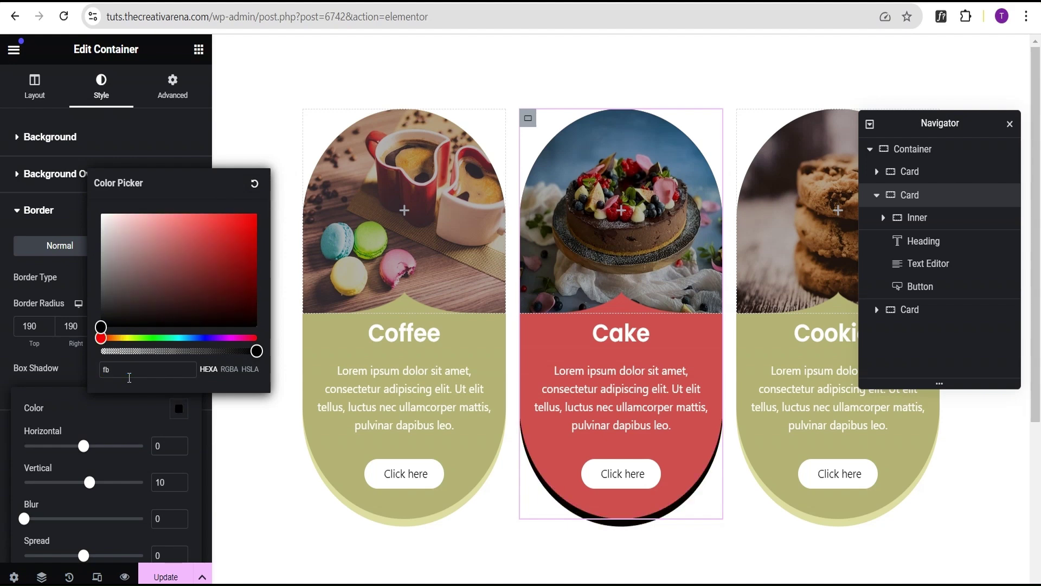
pyautogui.write('666')
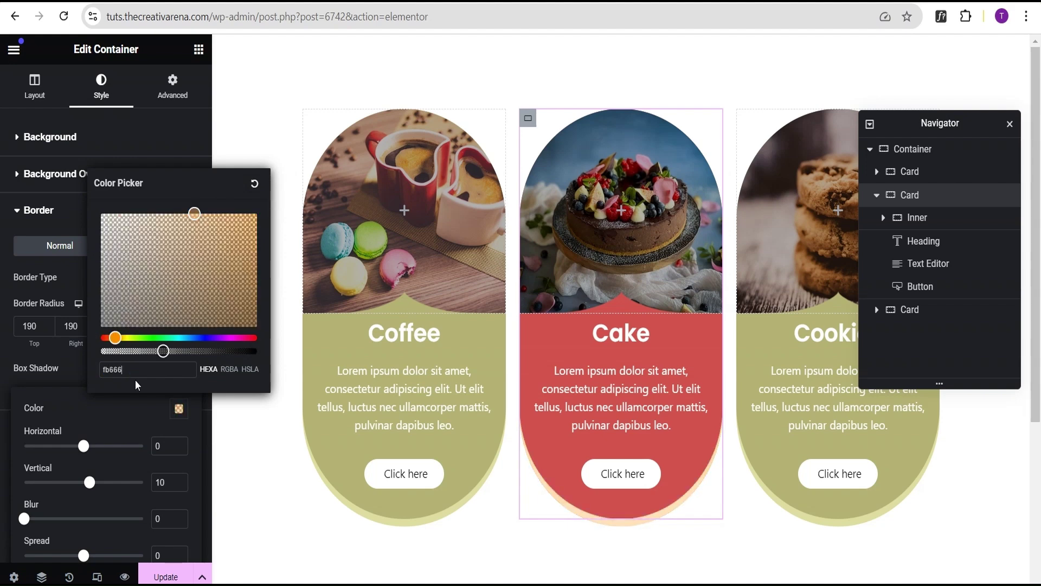
pyautogui.write('6')
pyautogui.click(110, 434)
pyautogui.click(94, 378)
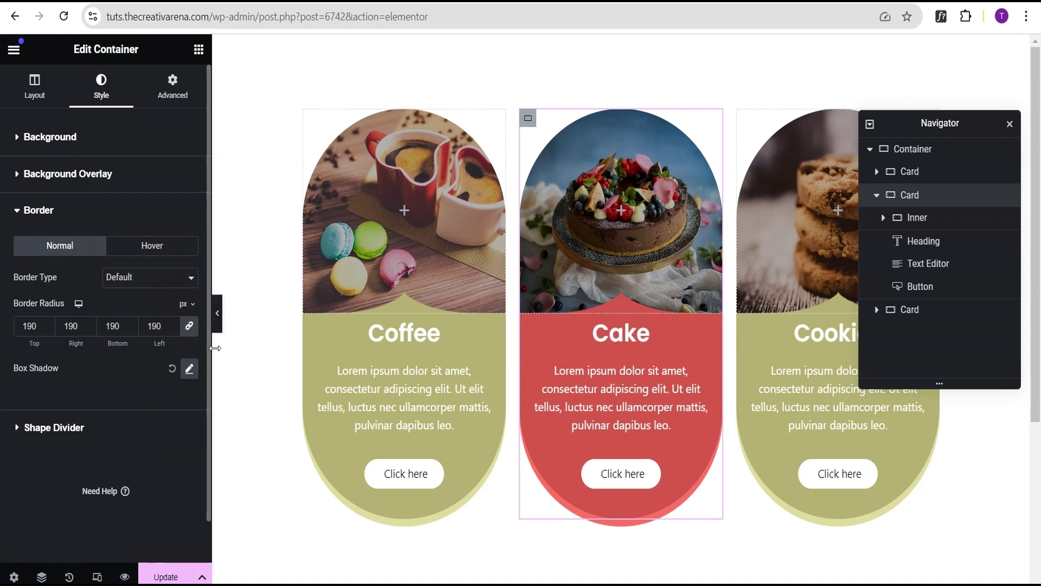
pyautogui.click(217, 313)
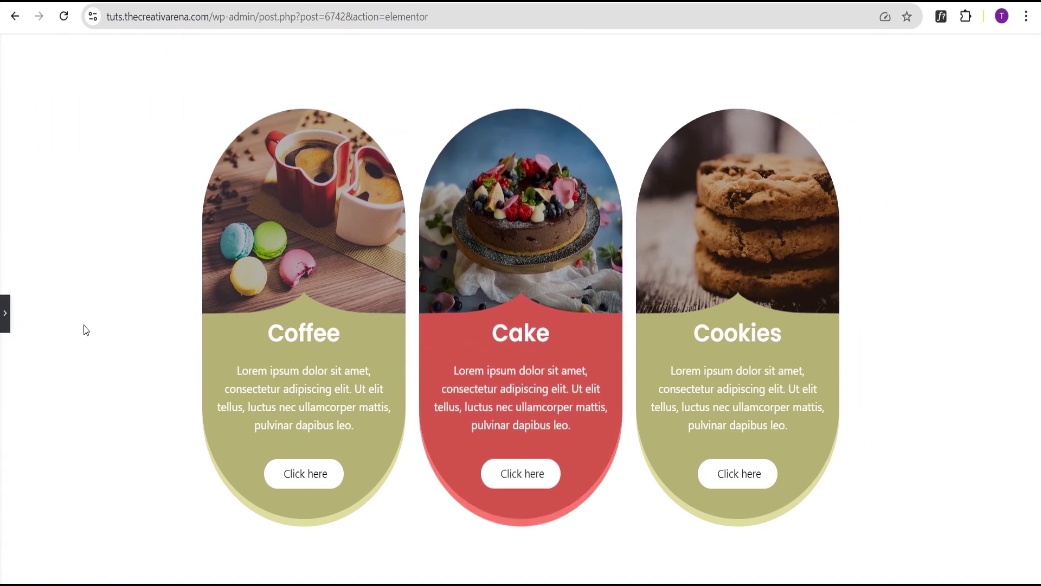
pyautogui.click(5, 320)
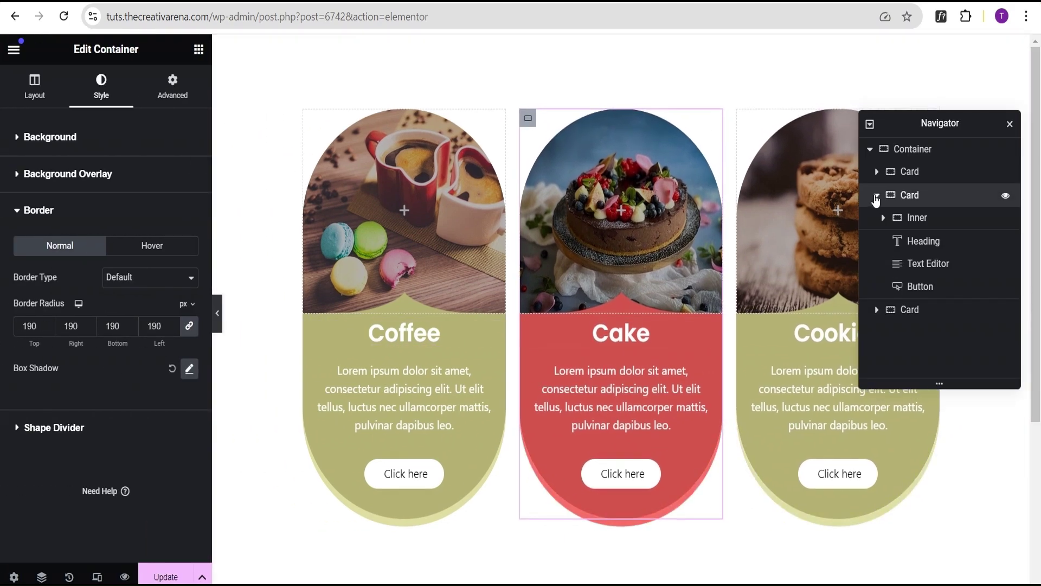
# Set the background color of the Cookies card container to 464646
pyautogui.click(911, 220)
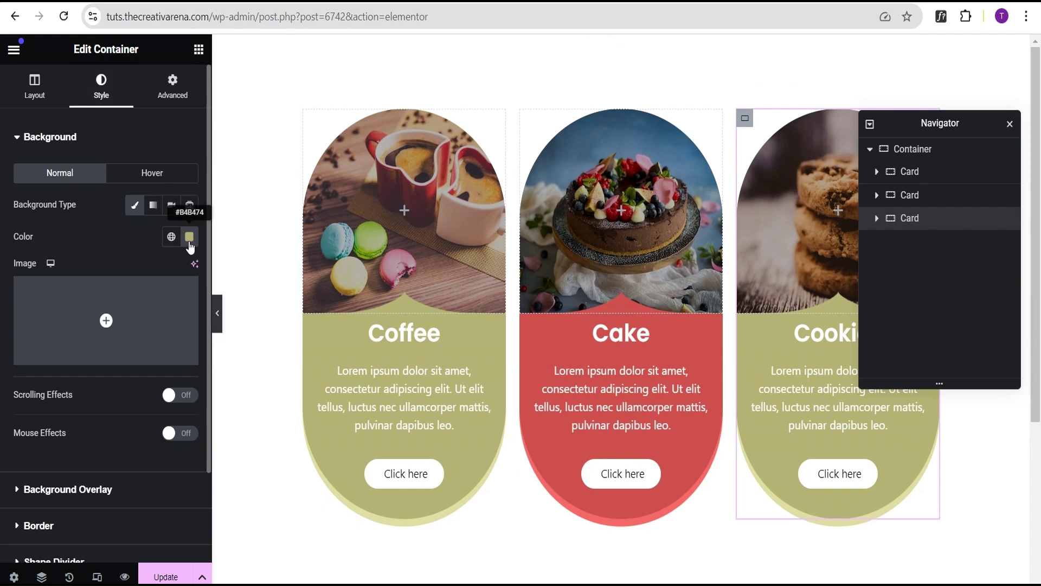
pyautogui.click(190, 237)
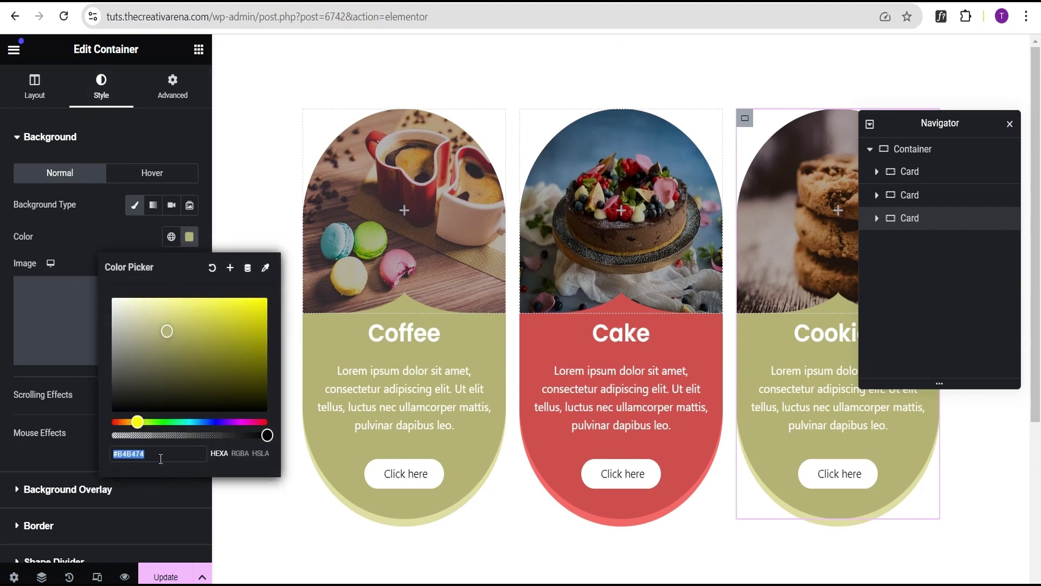
pyautogui.write('46464')
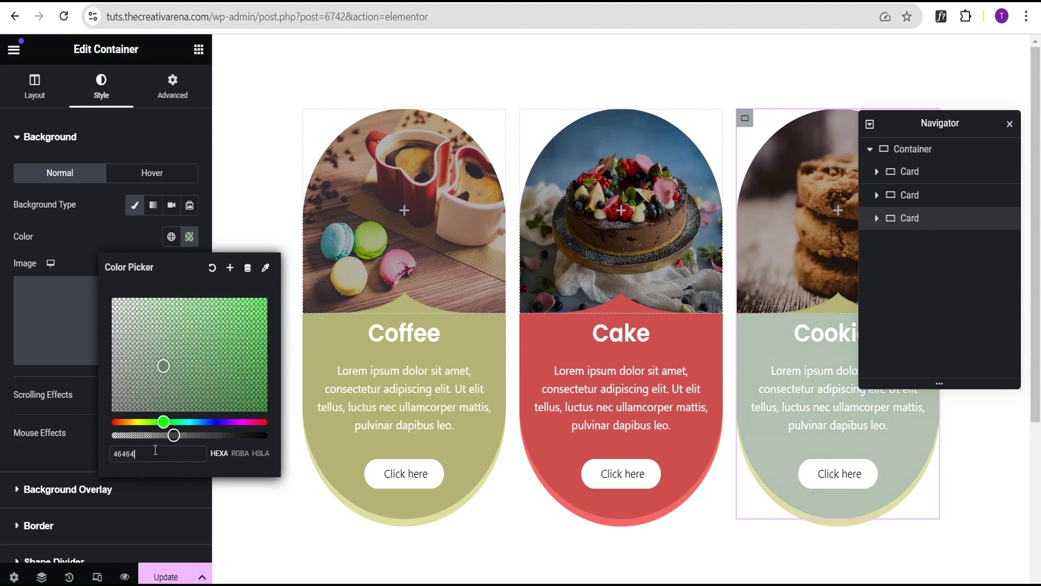
pyautogui.write('6')
pyautogui.click(64, 453)
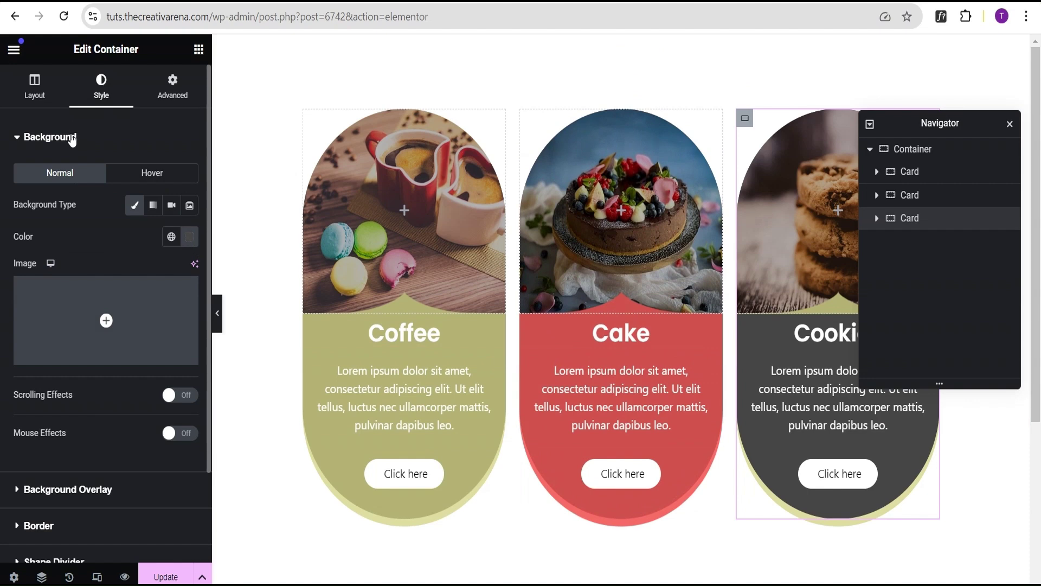
# Set the box shadow color of the Cookies card container to 676767
pyautogui.click(72, 139)
pyautogui.click(63, 214)
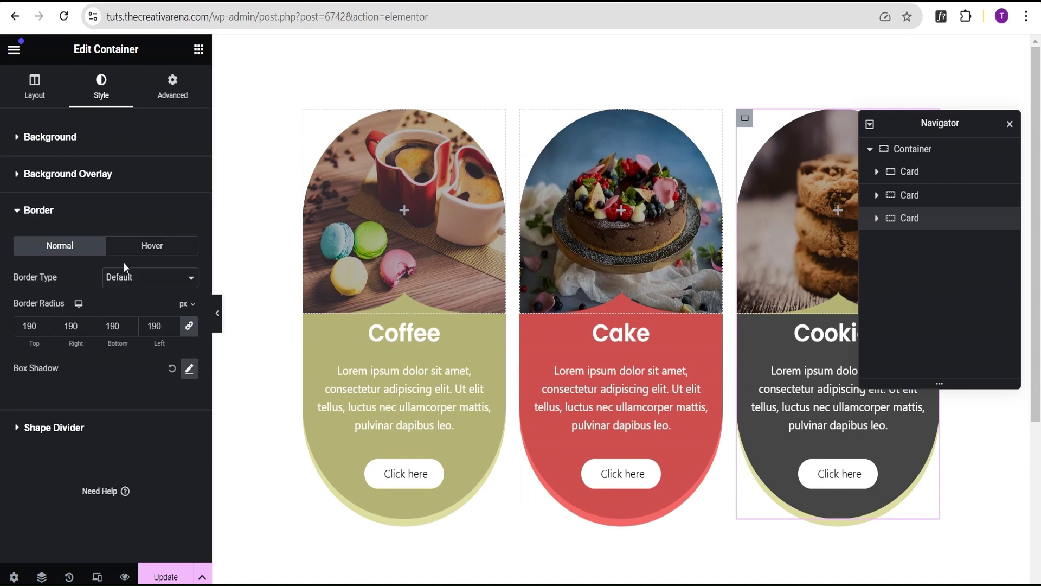
pyautogui.click(189, 371)
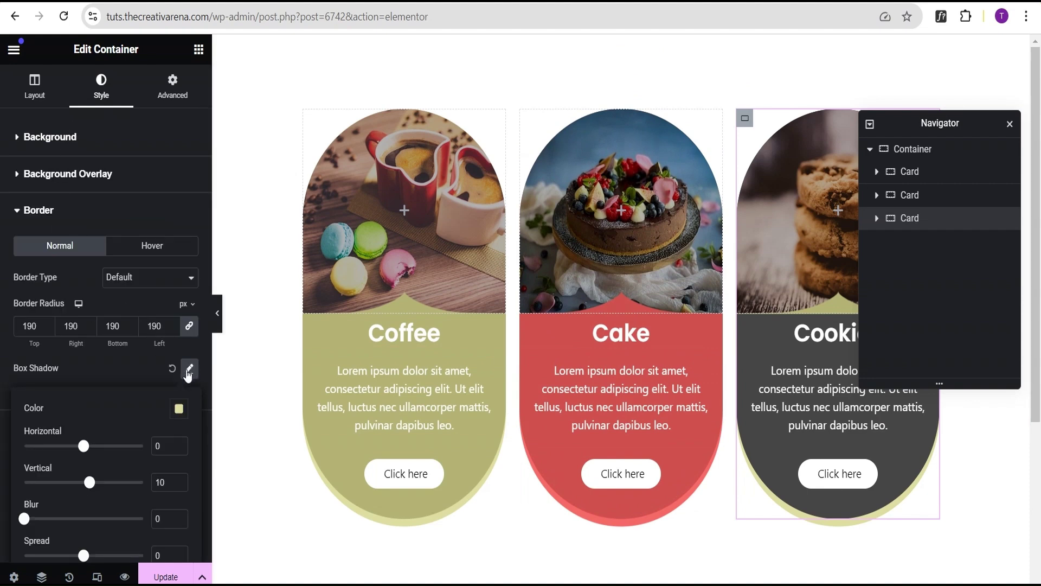
pyautogui.click(179, 410)
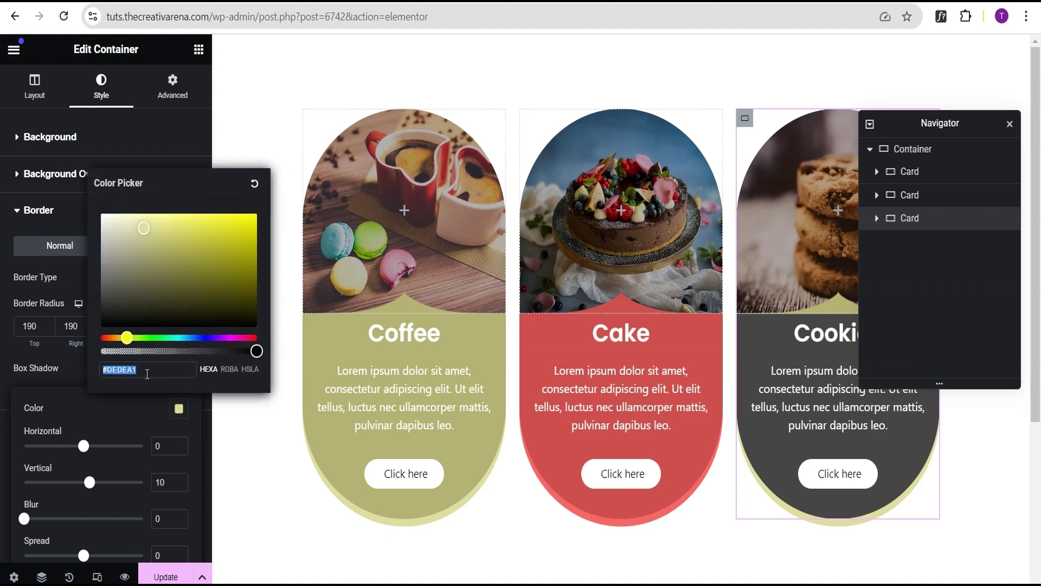
pyautogui.write('676767')
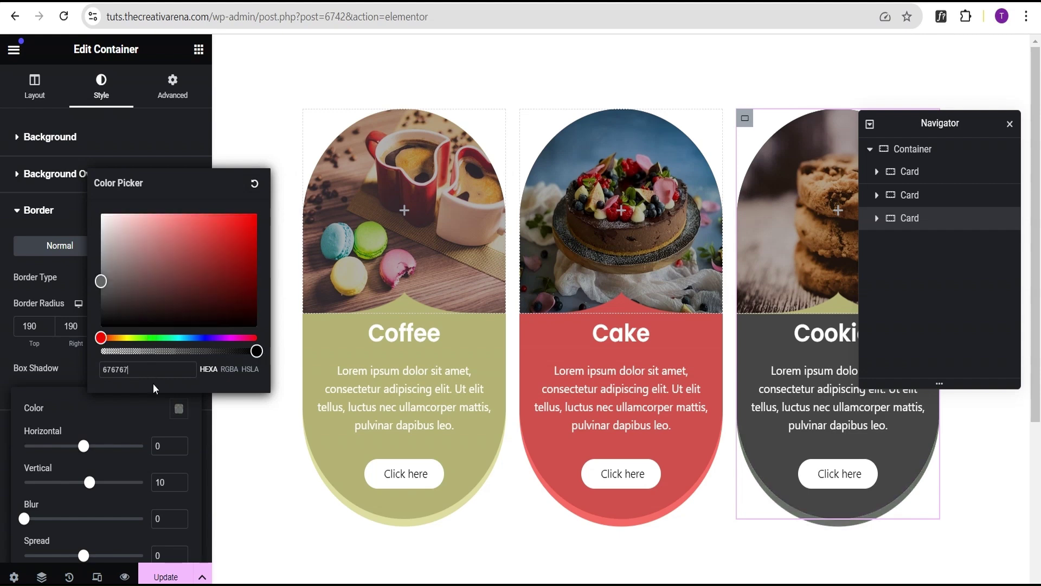
pyautogui.click(109, 417)
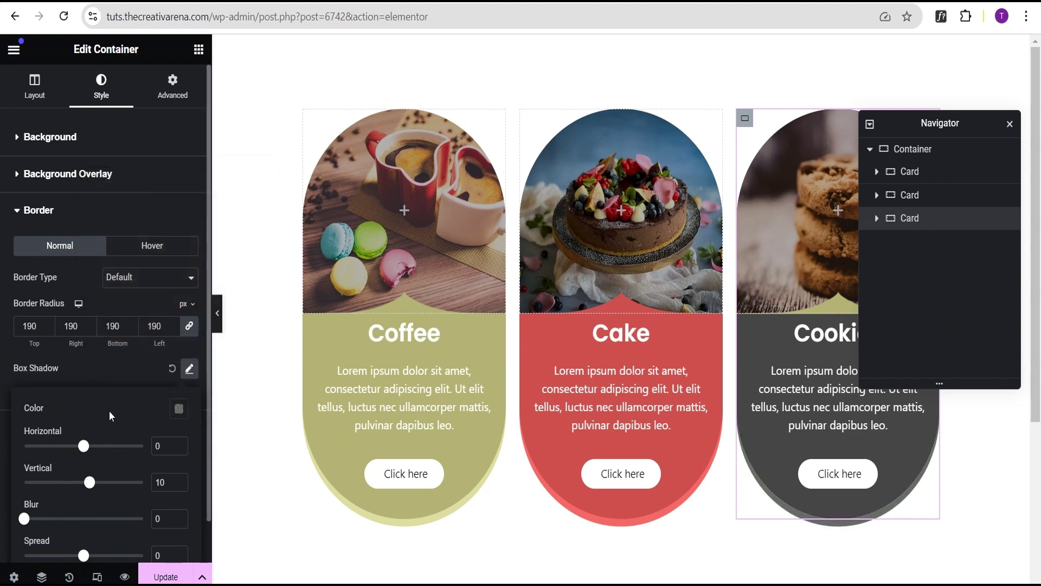
pyautogui.click(109, 377)
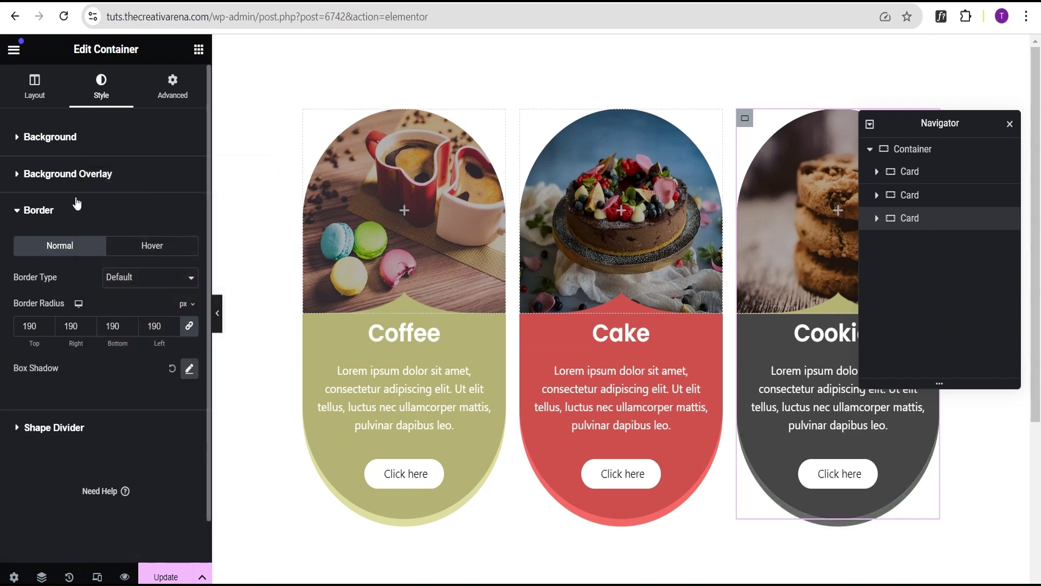
# Set the bottom shape divider color of the Cookies card's Inner container to 464646 and preview the cards without the editing panels
pyautogui.click(876, 218)
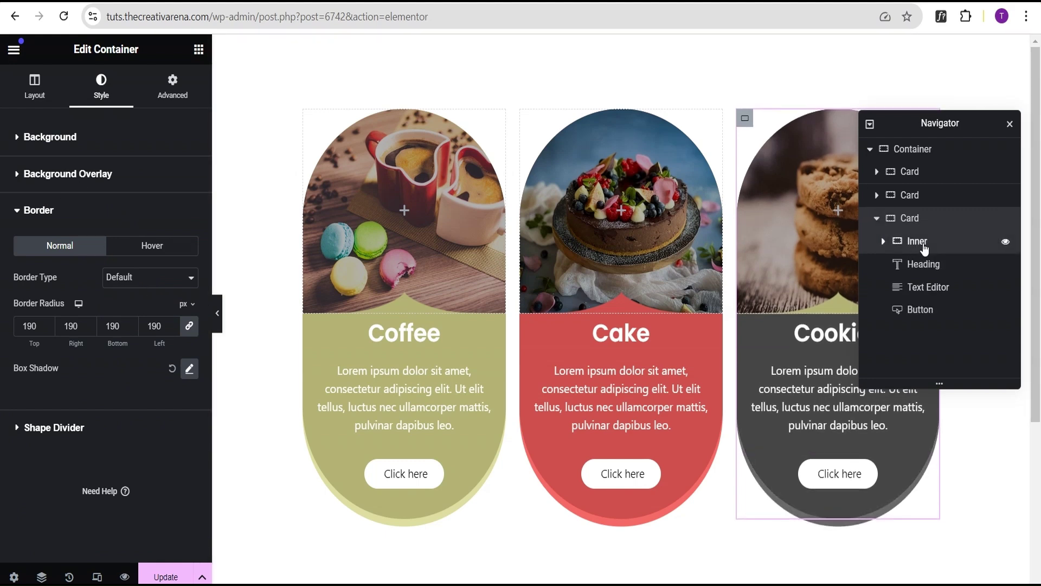
pyautogui.click(892, 240)
pyautogui.click(101, 142)
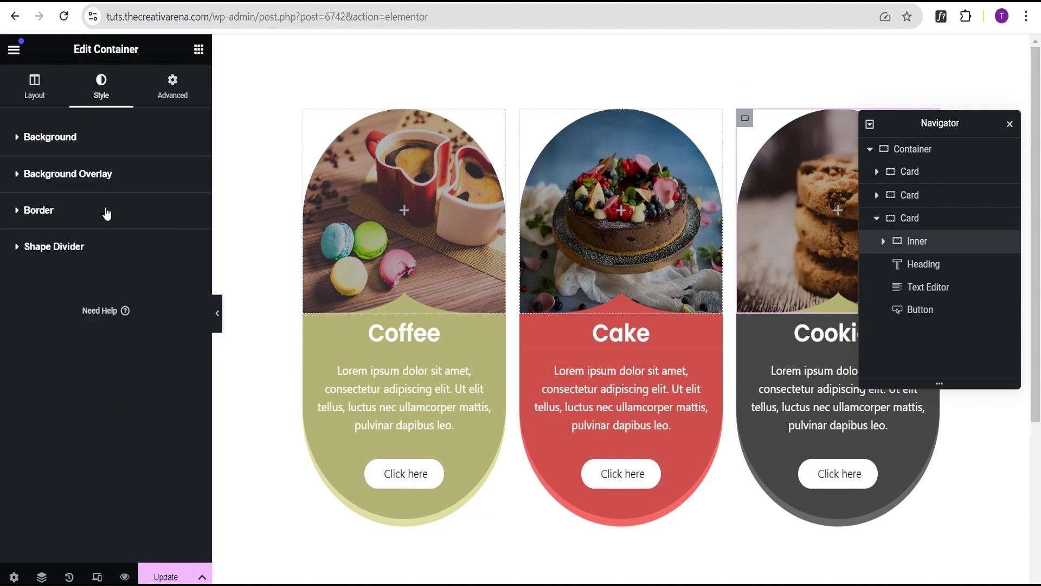
pyautogui.click(103, 249)
pyautogui.click(150, 282)
pyautogui.click(189, 346)
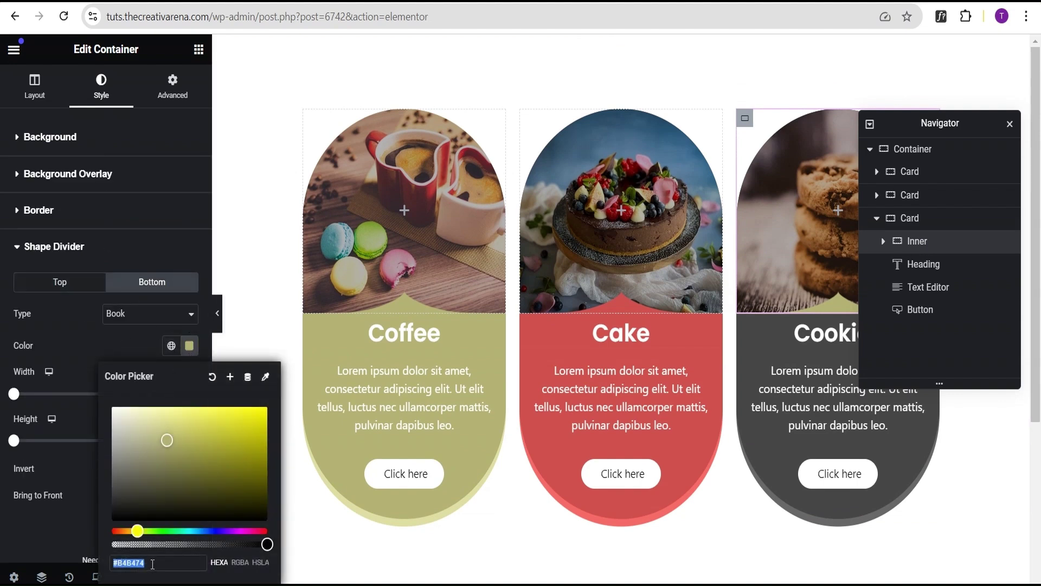
pyautogui.write('464646')
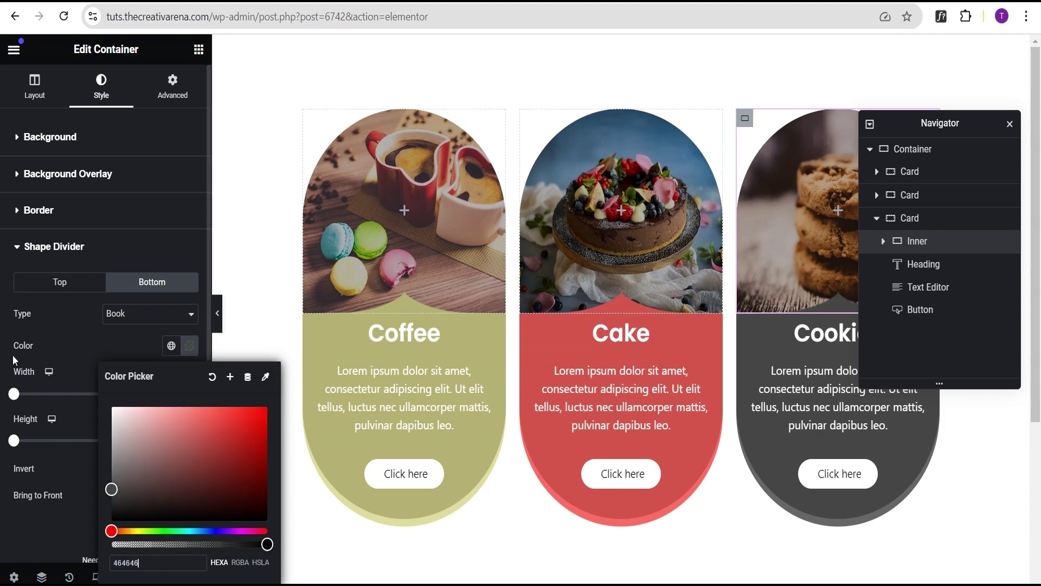
pyautogui.click(12, 355)
pyautogui.click(217, 314)
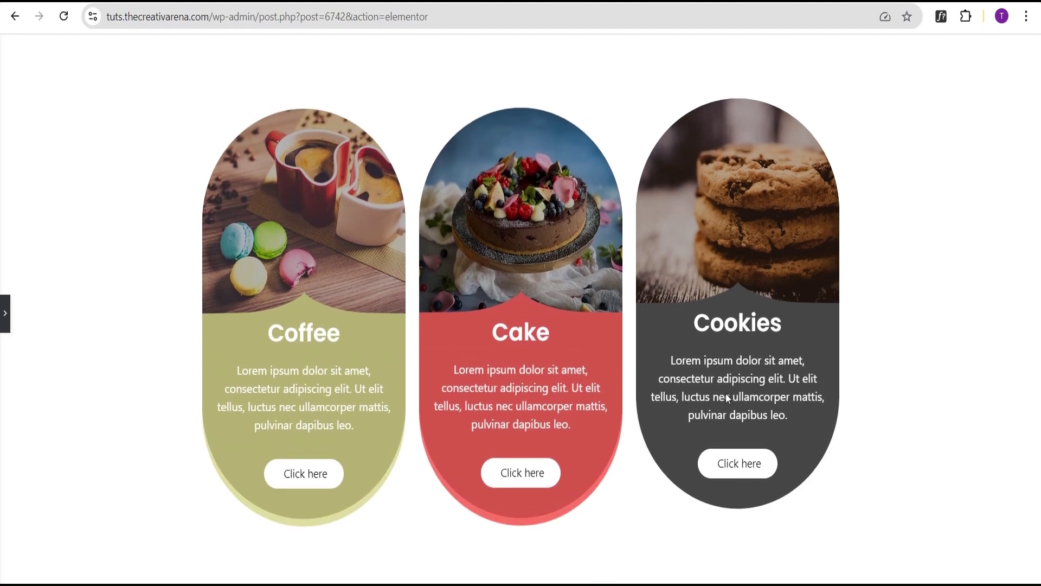
pyautogui.click(4, 311)
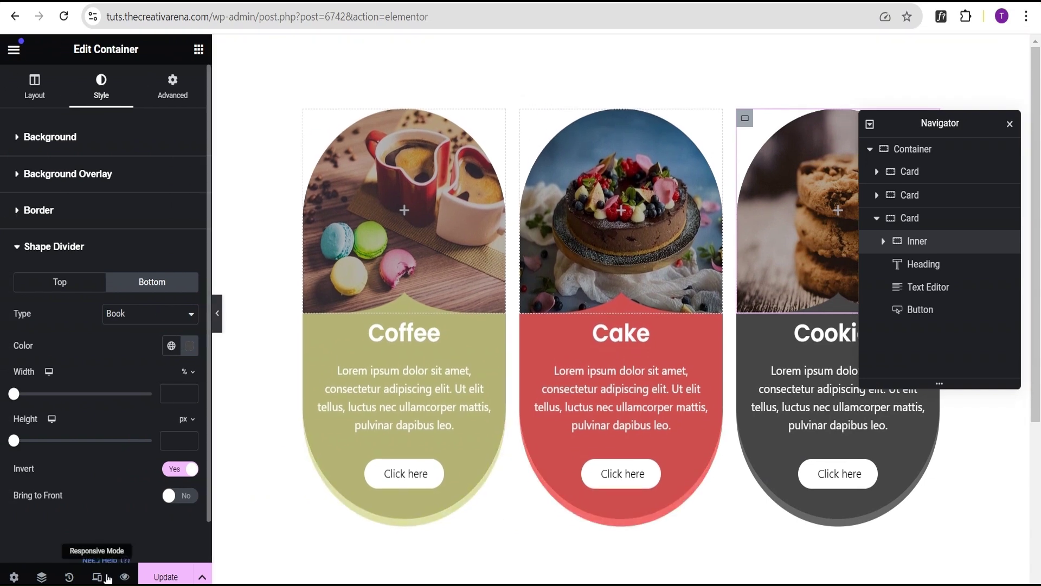
# Show the page in the tablet responsive view and rename the outermost container to PARENT
pyautogui.click(106, 578)
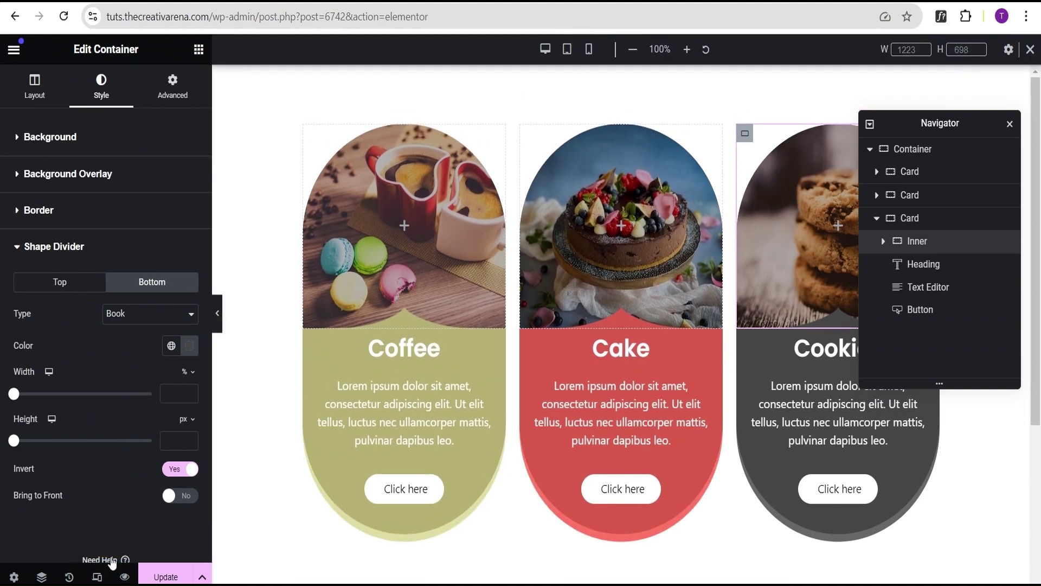
pyautogui.click(568, 49)
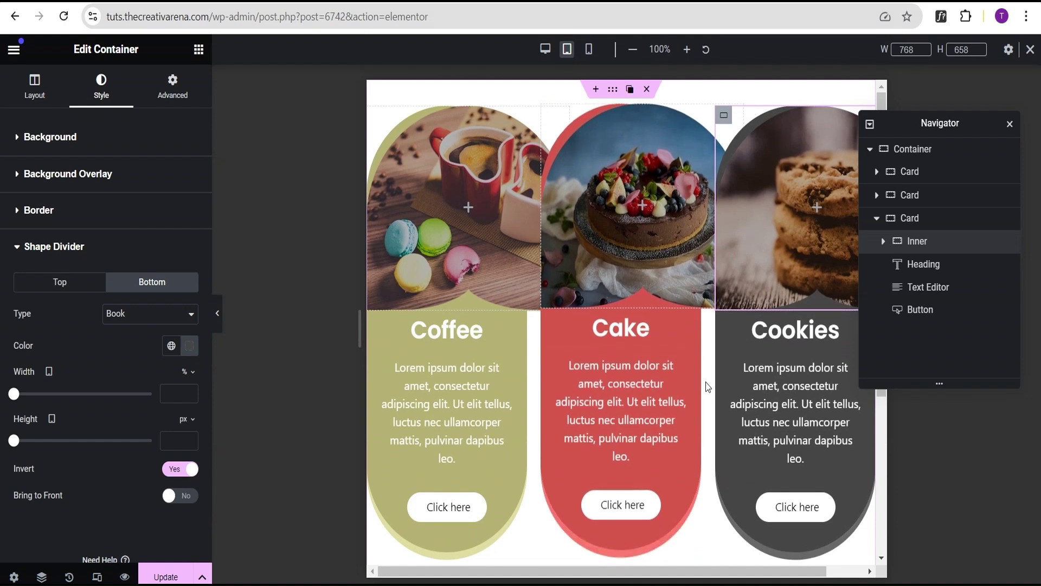
pyautogui.click(877, 219)
pyautogui.click(913, 153)
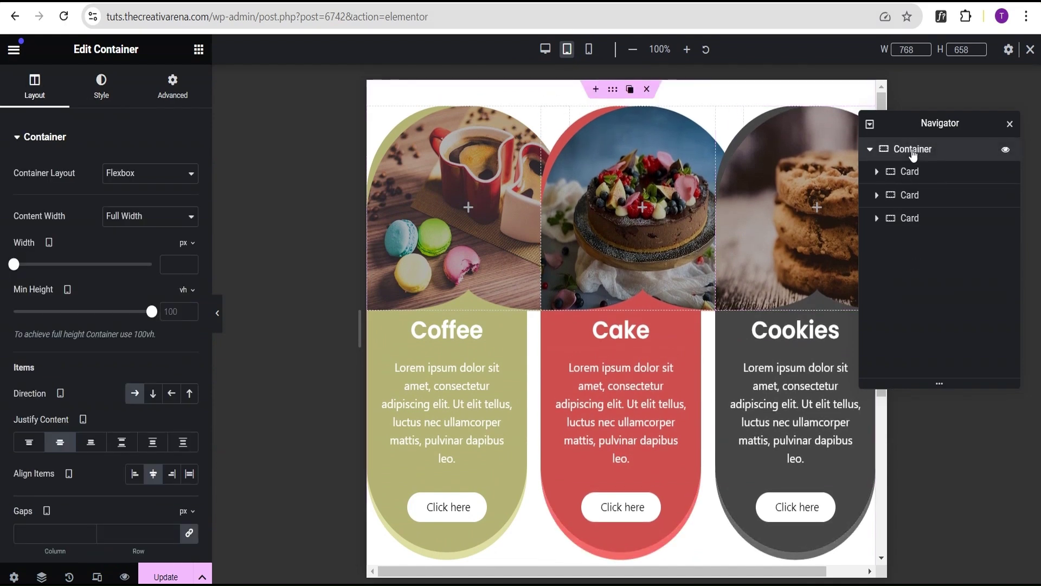
pyautogui.doubleClick(913, 150)
pyautogui.press('Return')
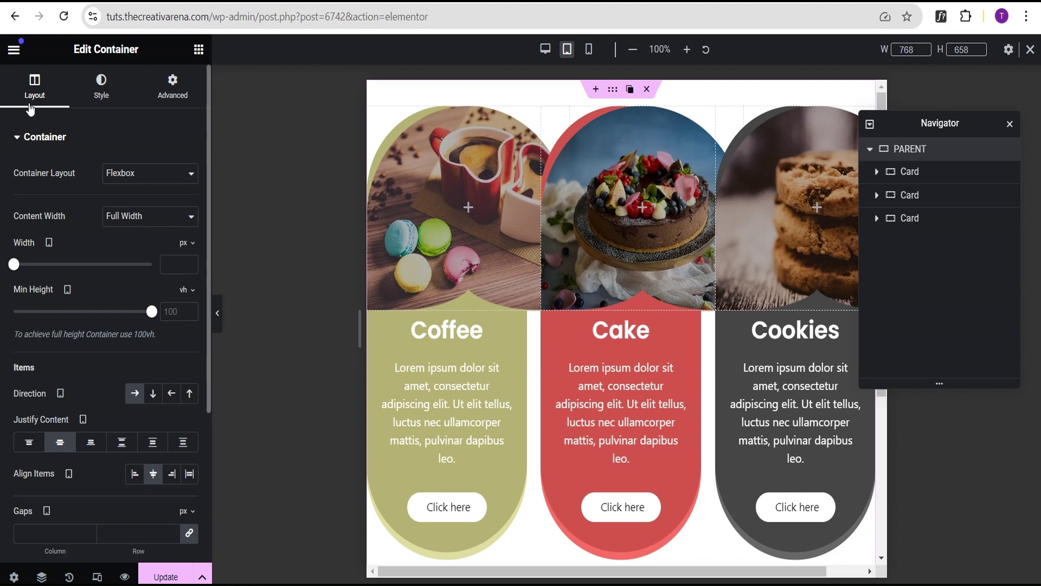
# Set the PARENT container's items to wrap onto multiple lines in the tablet layout
pyautogui.click(22, 142)
pyautogui.click(21, 142)
pyautogui.scroll(-4, 22, 364)
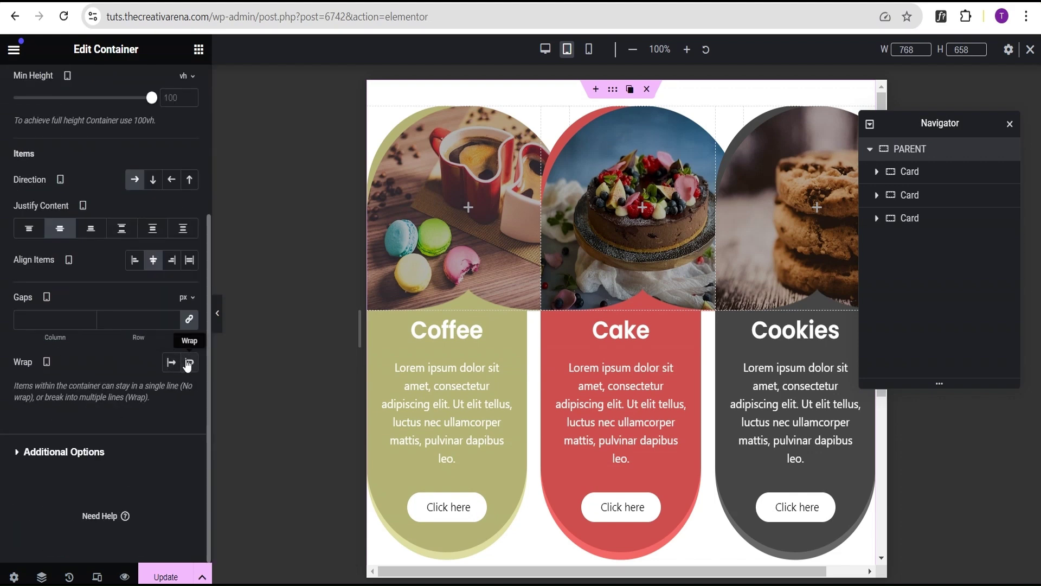
pyautogui.click(188, 363)
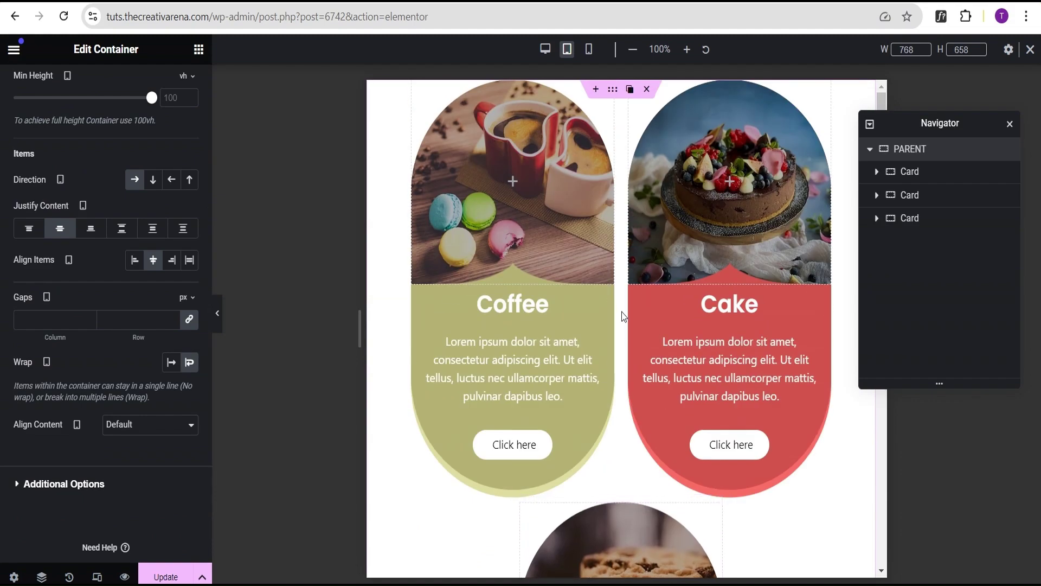
# Check how the stacked cards look in the mobile portrait view
pyautogui.click(589, 49)
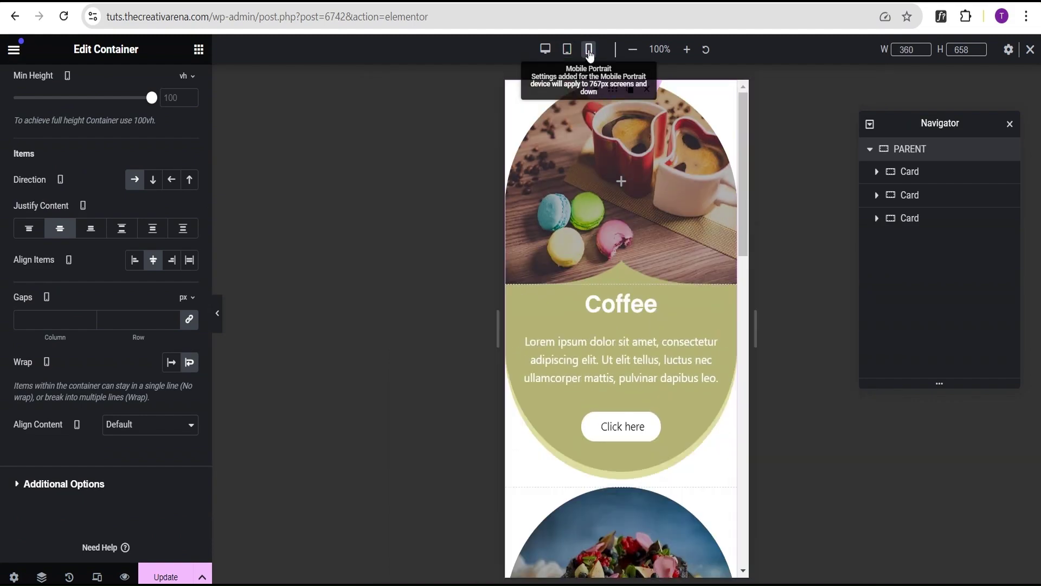
pyautogui.scroll(-5, 623, 331)
pyautogui.scroll(5, 625, 321)
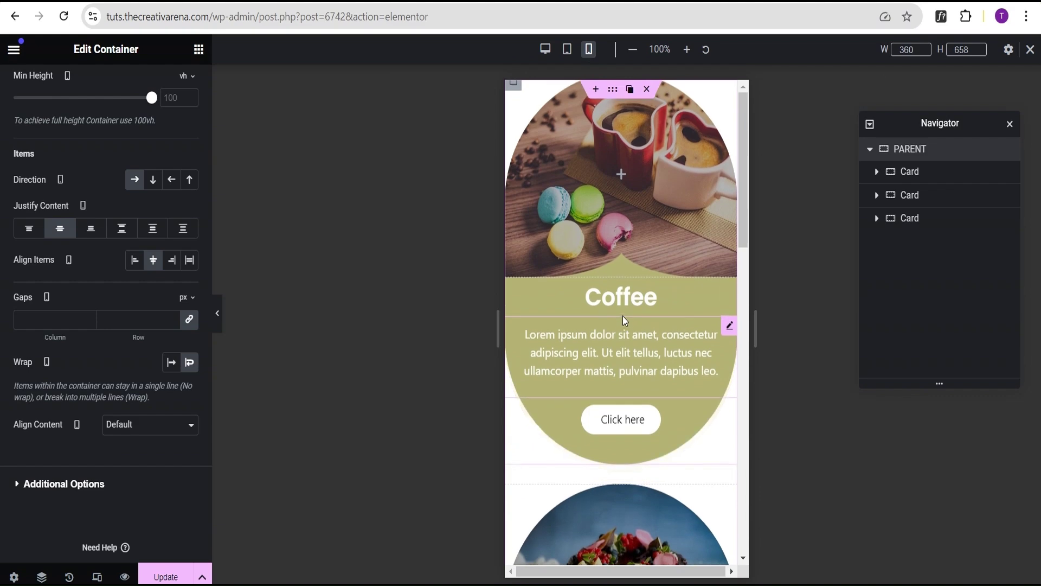
pyautogui.scroll(-1, 623, 309)
pyautogui.scroll(1, 618, 163)
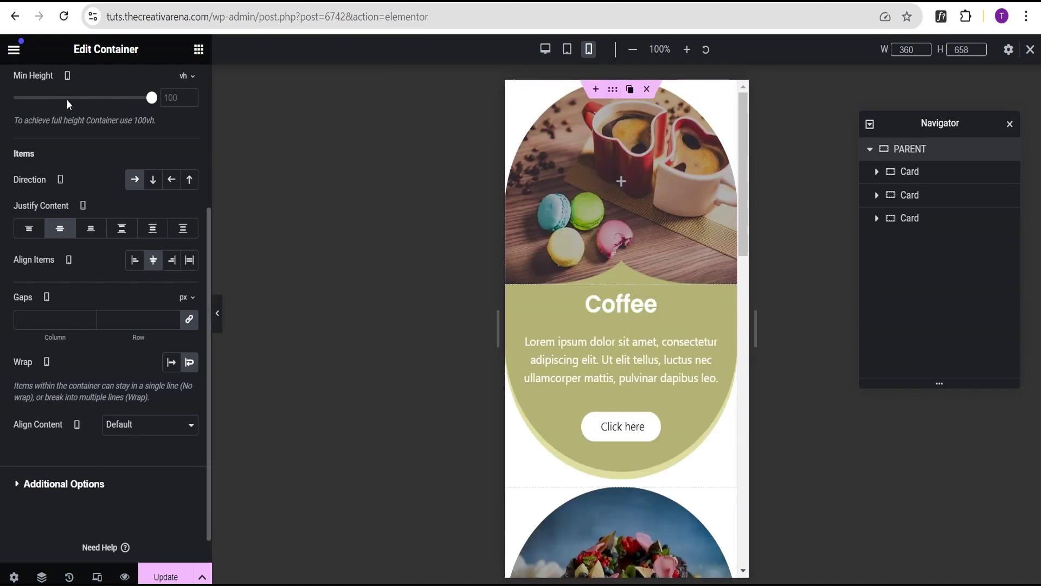
# Set the PARENT container's padding to 100 px on all sides in the mobile portrait layout
pyautogui.click(612, 90)
pyautogui.click(174, 96)
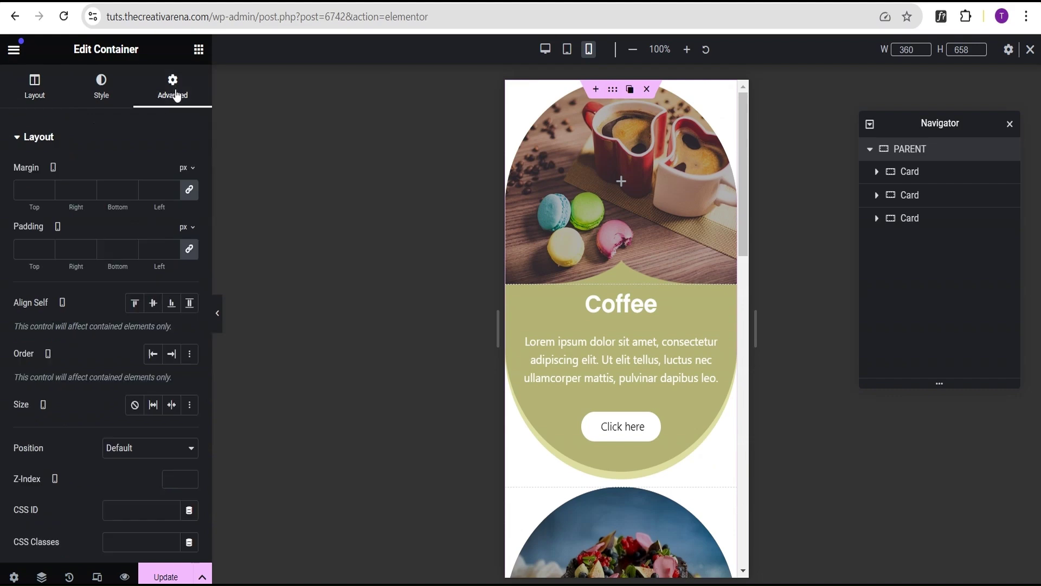
pyautogui.click(35, 257)
pyautogui.write('100')
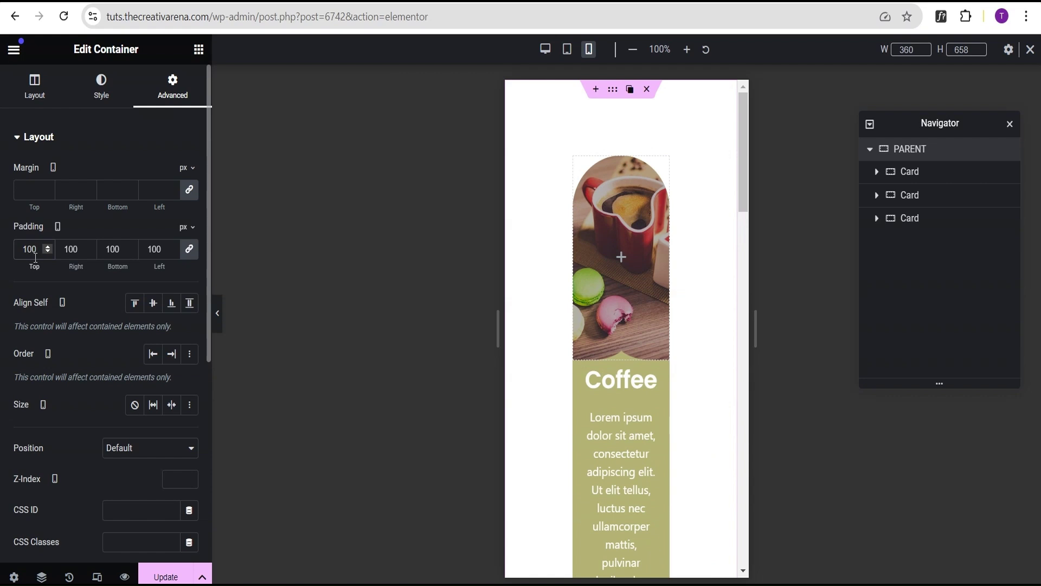
# Unlink the PARENT container's mobile padding values and set the left and right padding to 20 px
pyautogui.click(190, 249)
pyautogui.doubleClick(154, 249)
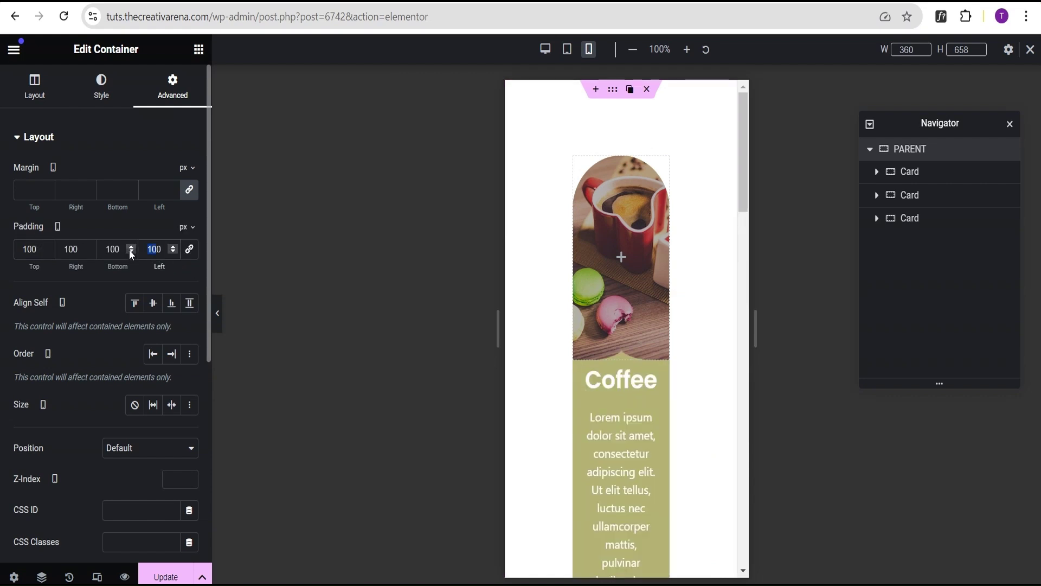
pyautogui.write('20')
pyautogui.doubleClick(72, 251)
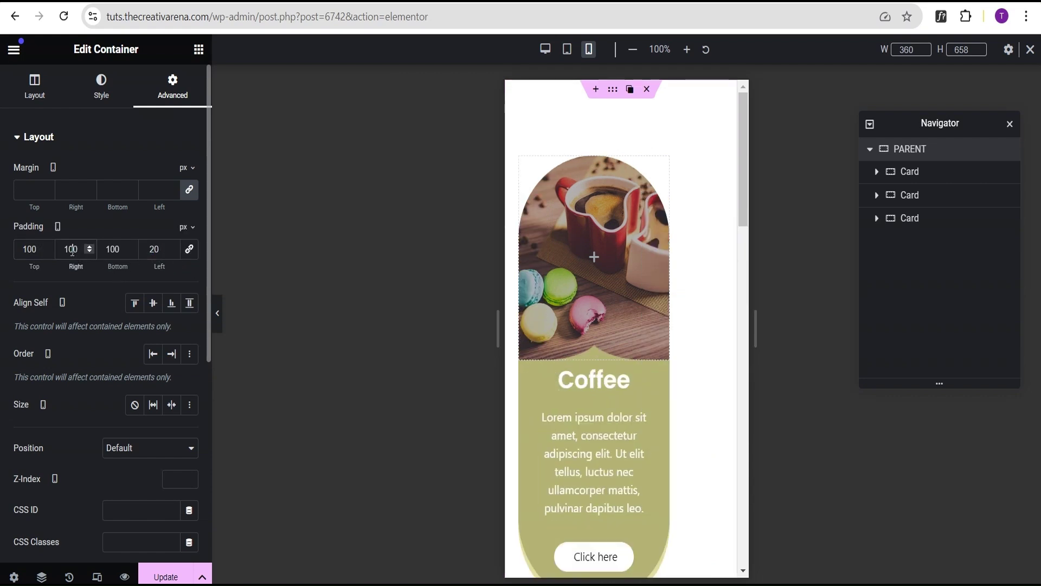
pyautogui.write('20')
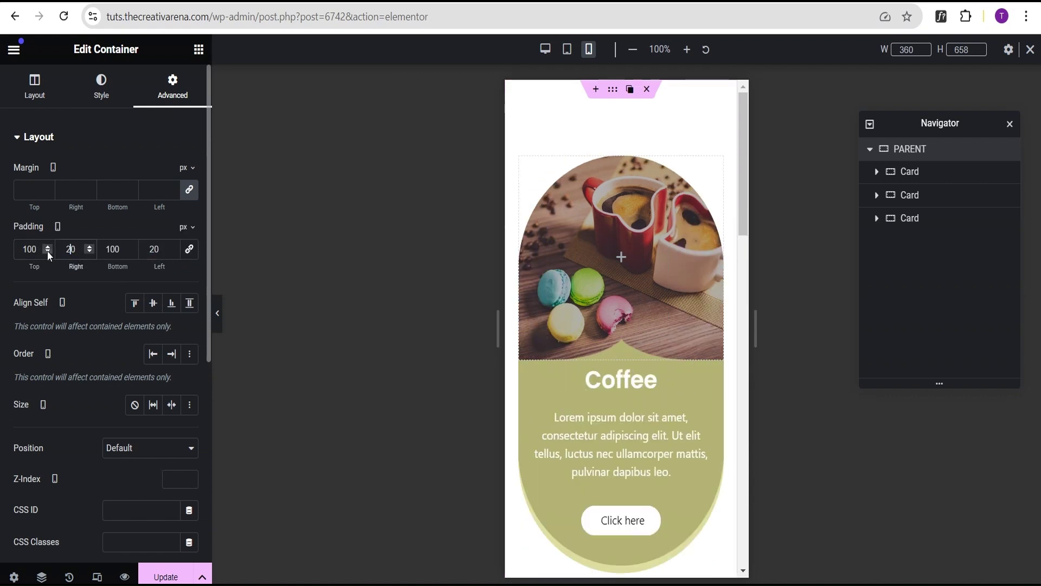
# Preview the stacked Coffee, Cake and Cookies cards in the mobile portrait view without the editing panels
pyautogui.click(218, 314)
pyautogui.scroll(-10, 567, 253)
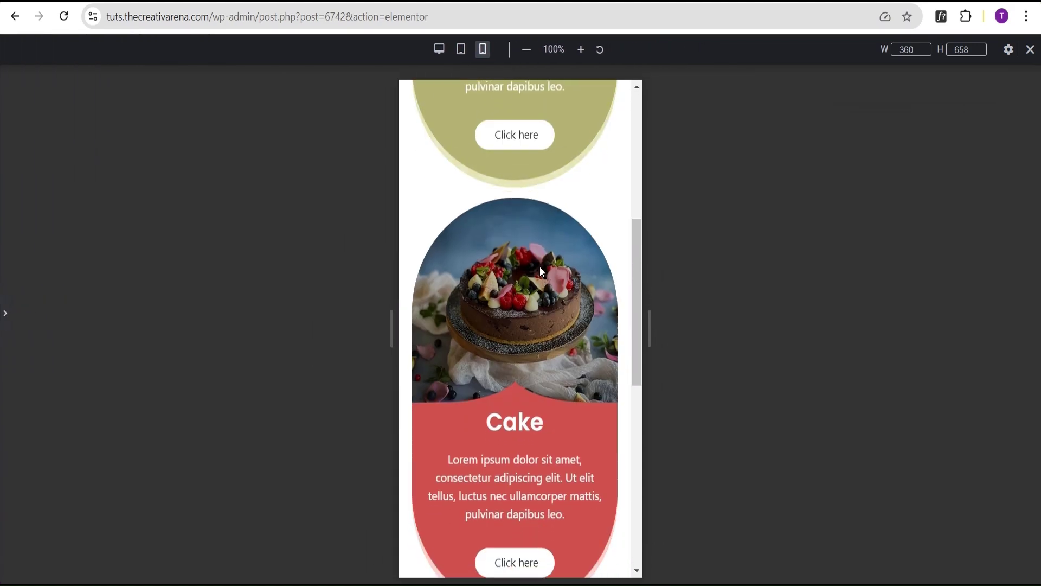
pyautogui.scroll(-5, 534, 288)
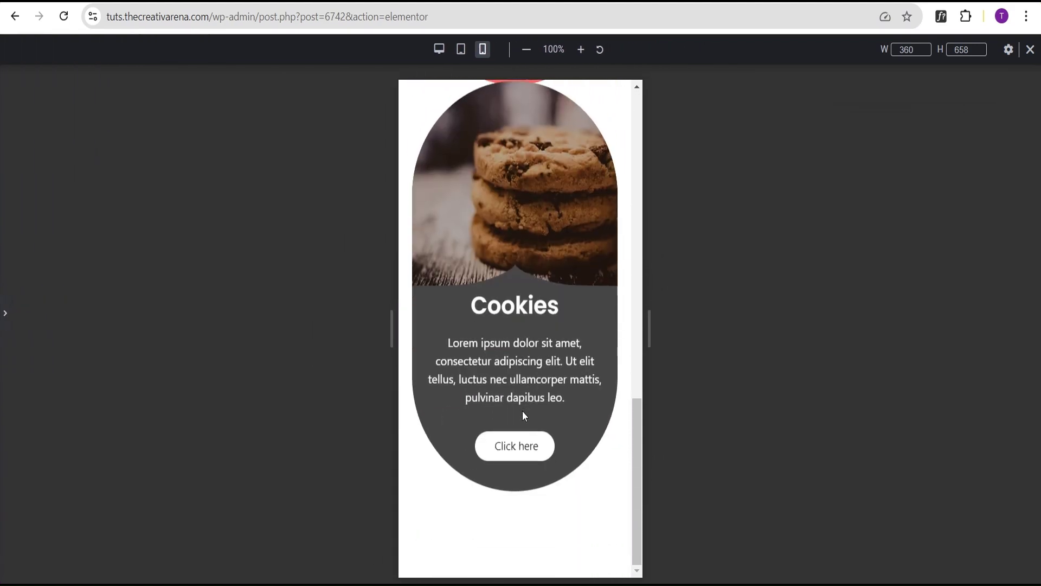
pyautogui.scroll(10, 600, 427)
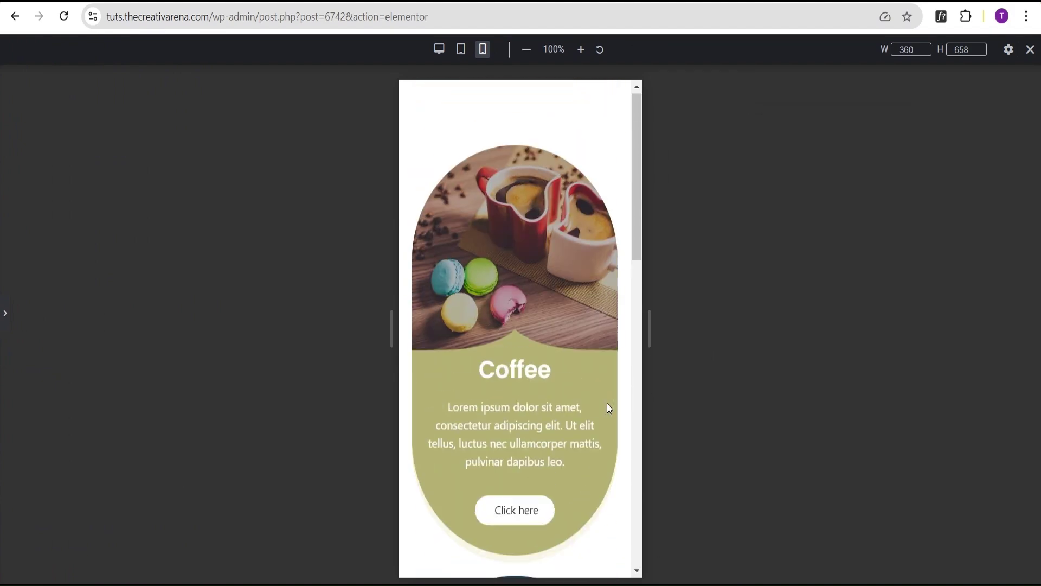
# Check the cards in the tablet view, then preview the desktop layout without the editing panels
pyautogui.click(4, 313)
pyautogui.click(567, 49)
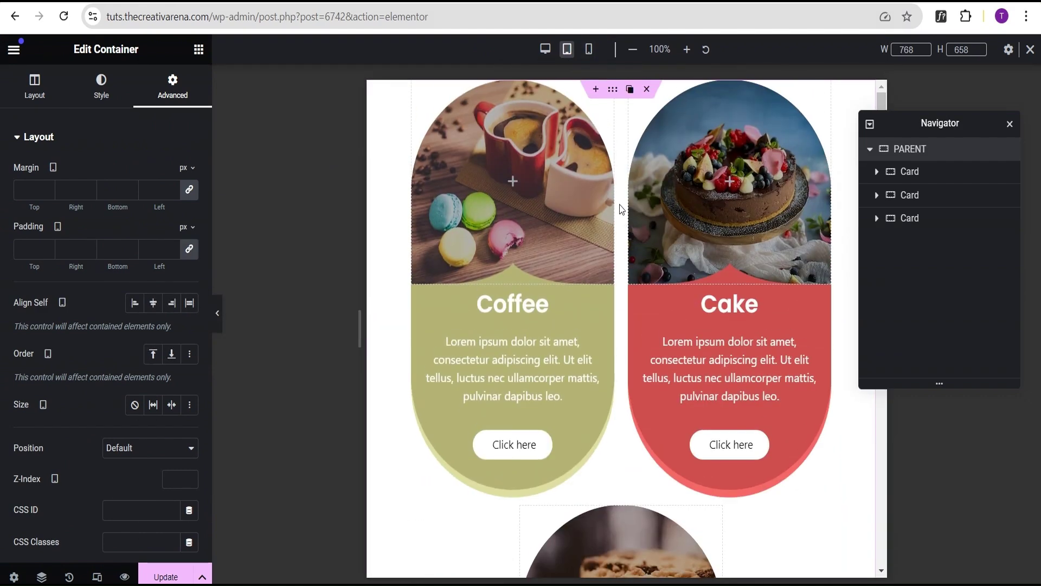
pyautogui.click(545, 50)
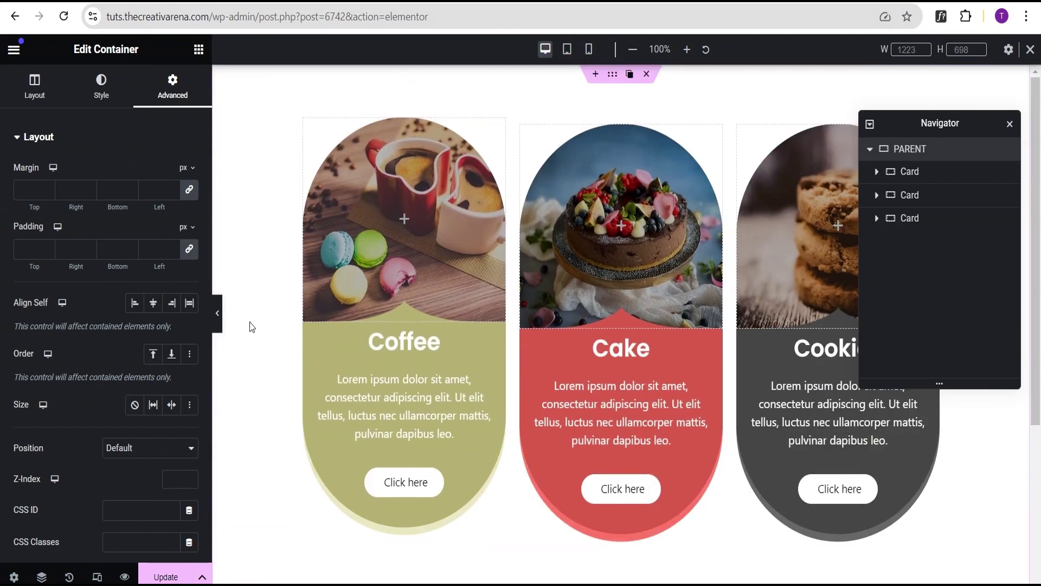
pyautogui.click(217, 313)
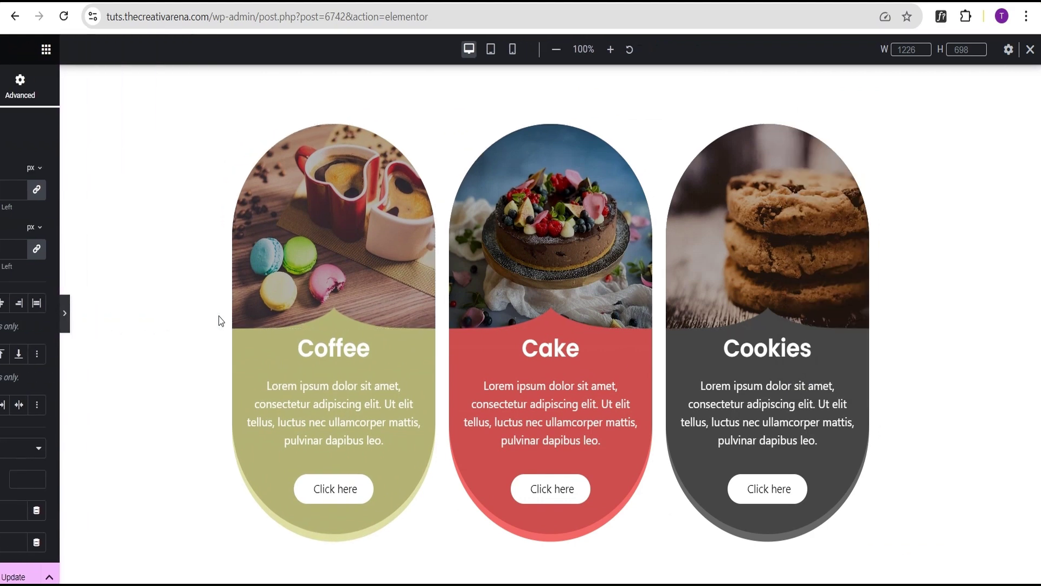